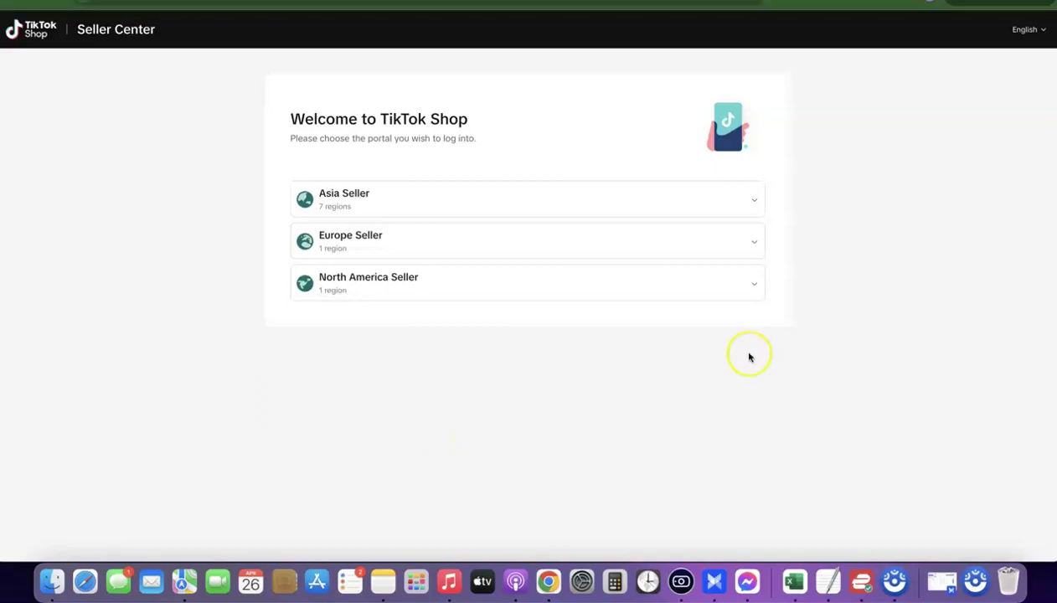
Expand and collapse the Asia, Europe and North America Seller region lists in Seller Center.
click(754, 202)
scroll(687, 235, down, 1)
mouse_move(380, 316)
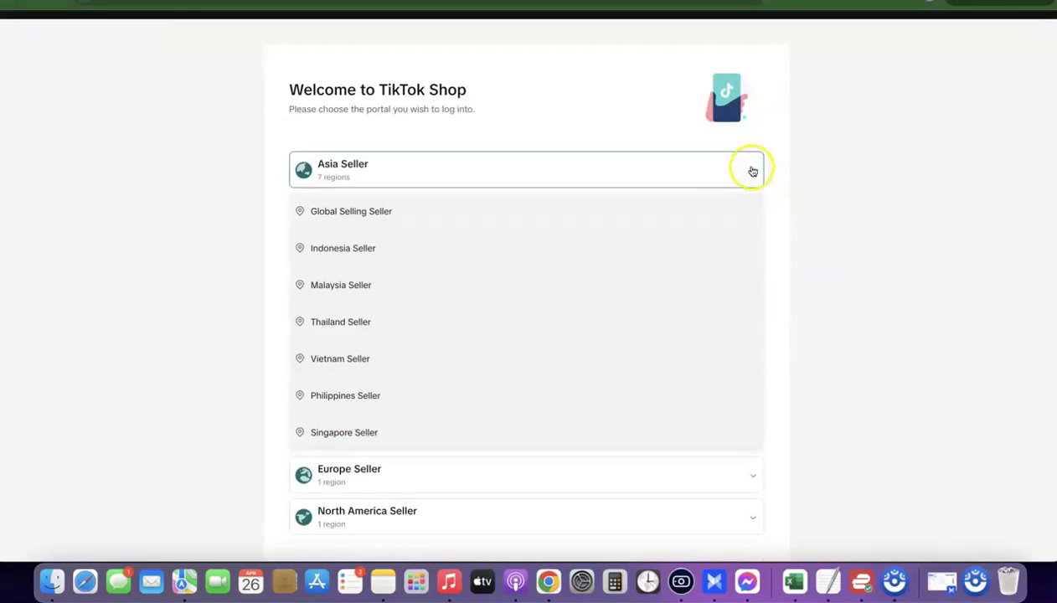
click(754, 170)
click(751, 241)
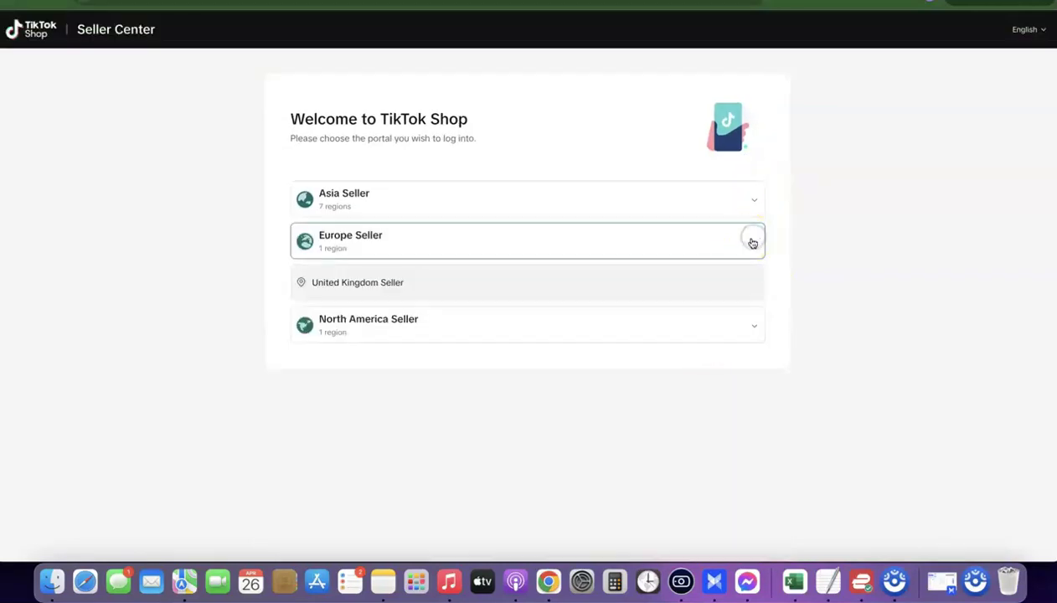
click(752, 240)
click(756, 286)
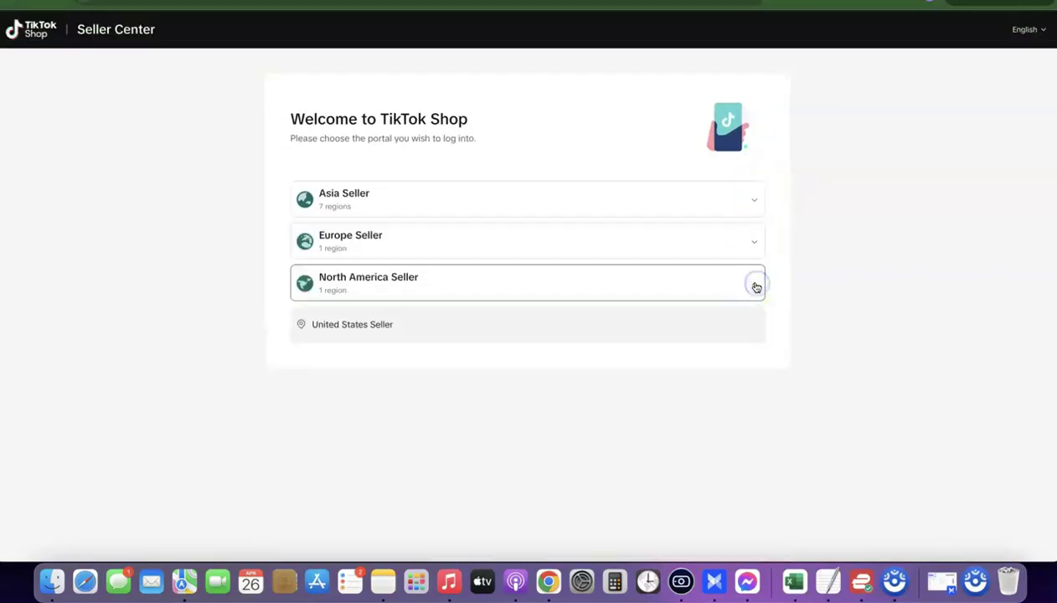
click(757, 286)
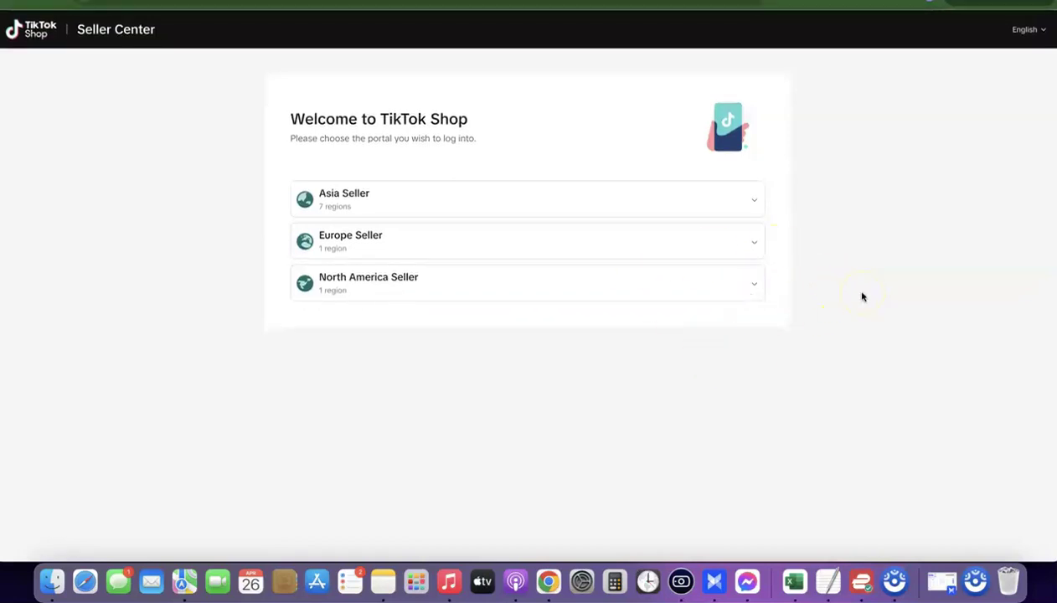
Check the VPN connection, then open the e-mail about the shop application result.
click(833, 309)
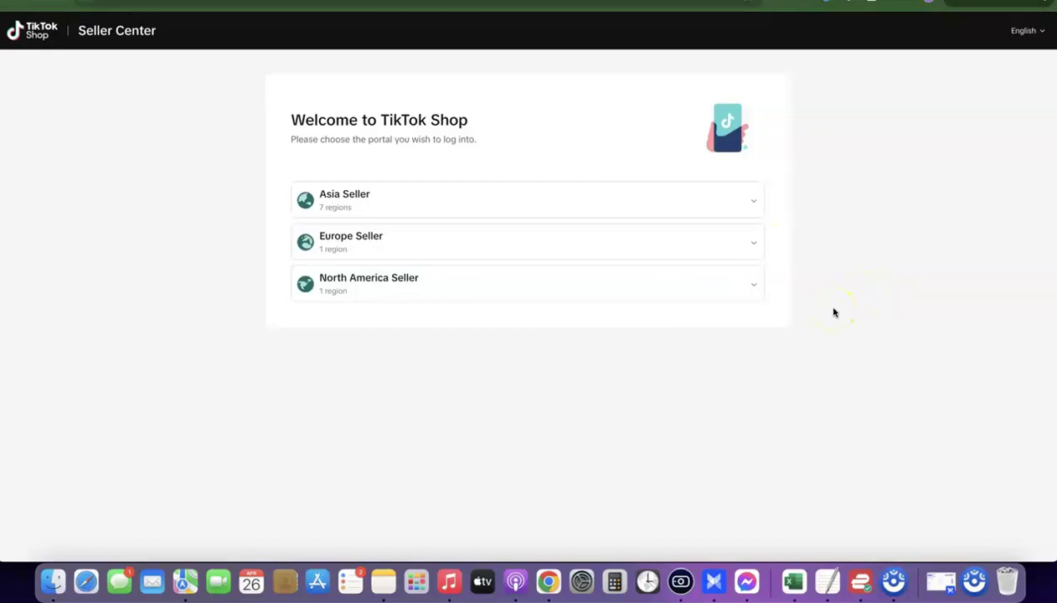
click(417, 336)
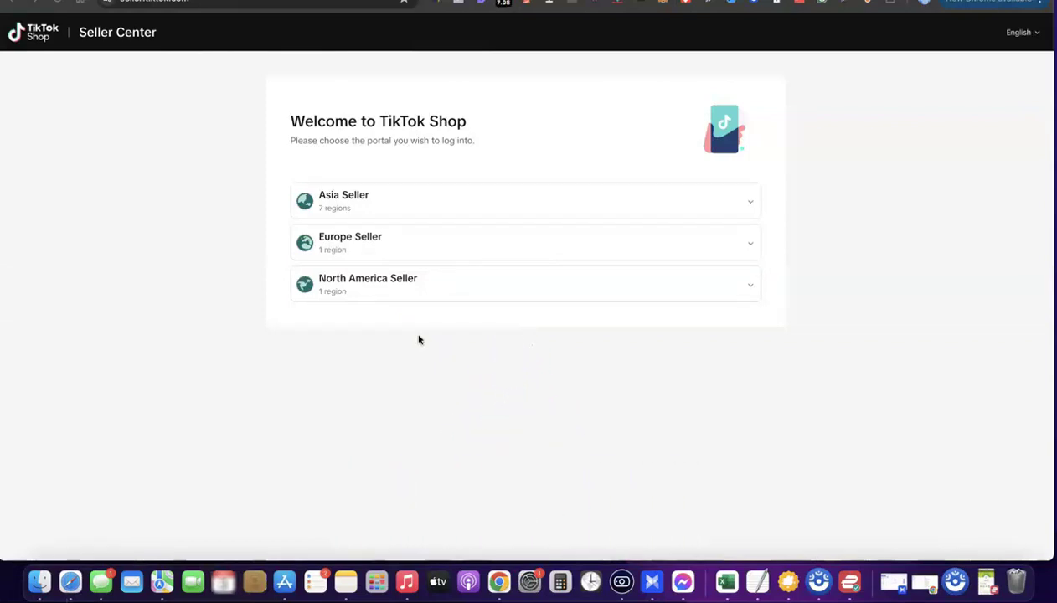
click(848, 580)
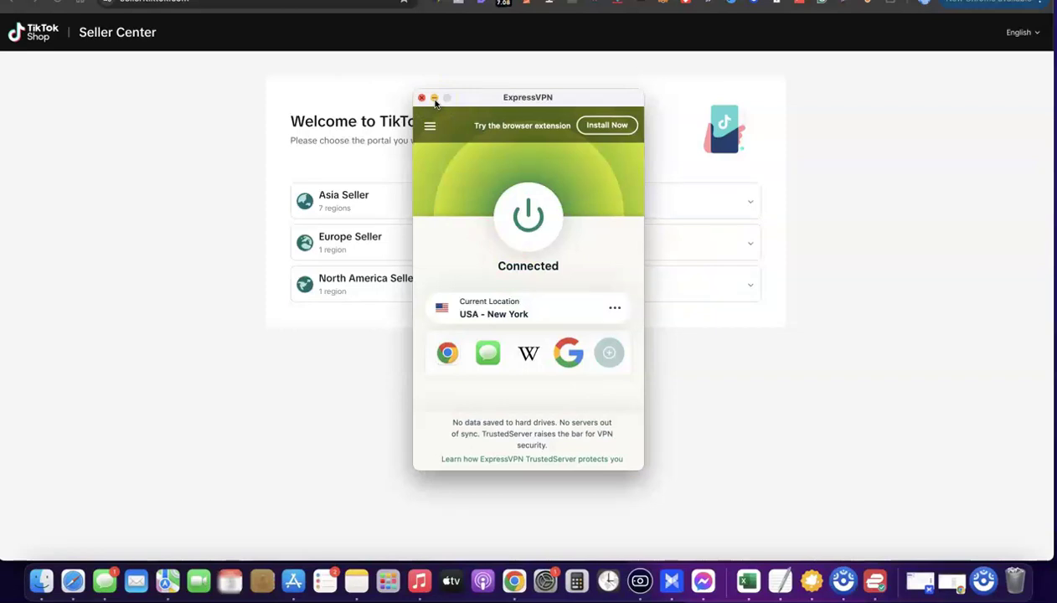
click(434, 99)
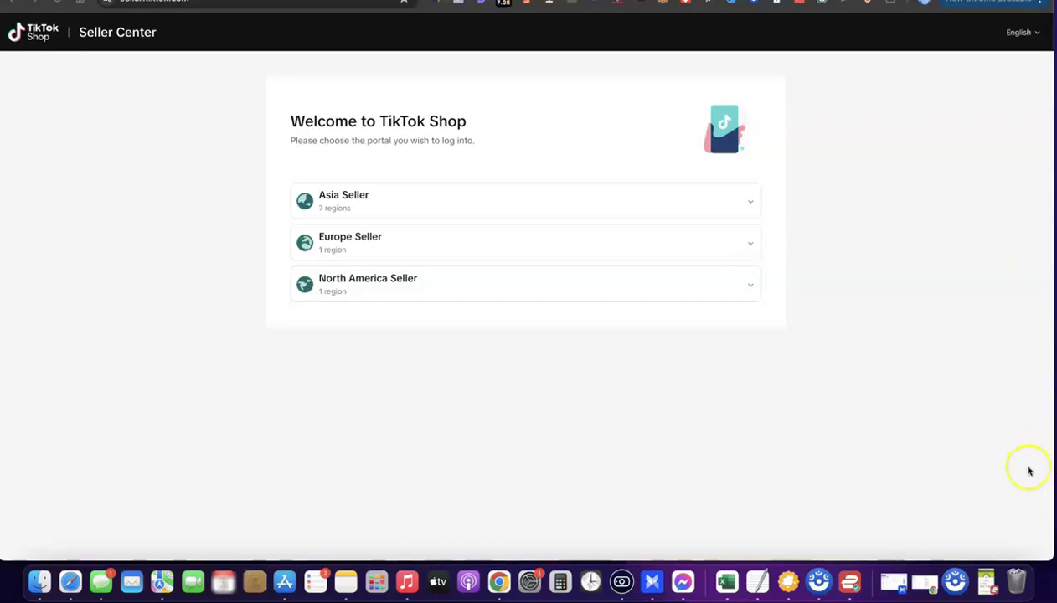
click(924, 588)
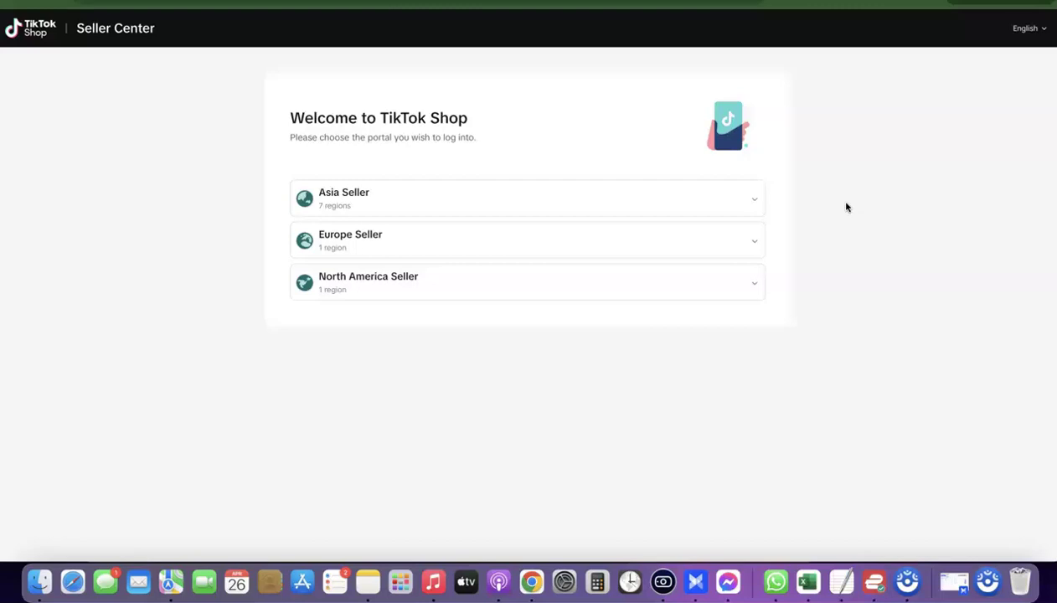
Start the $39 Business Formation Service order with LET'S GET YOU STARTED.
click(562, 385)
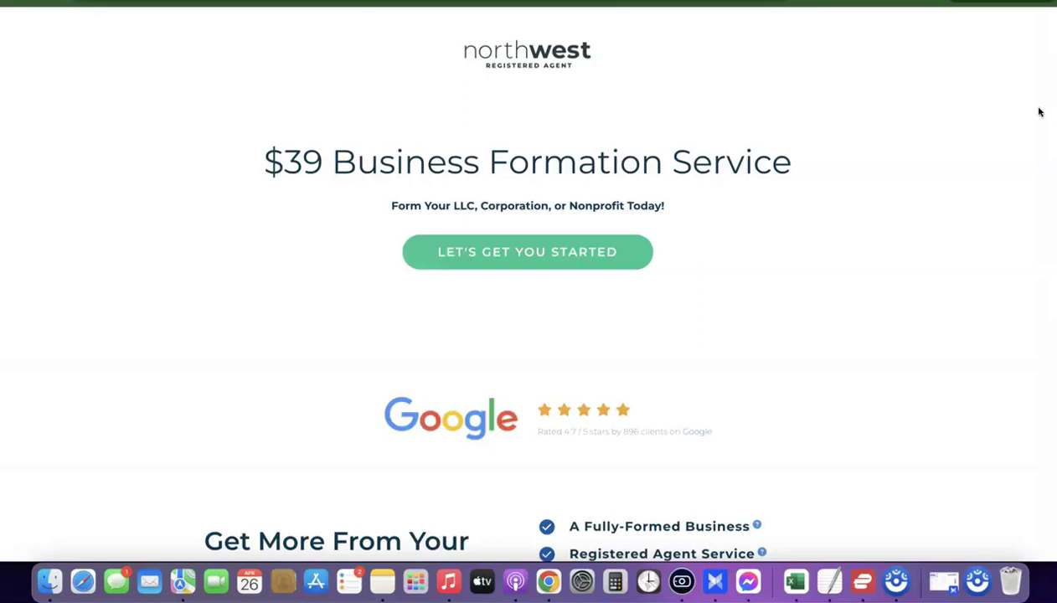
click(1040, 113)
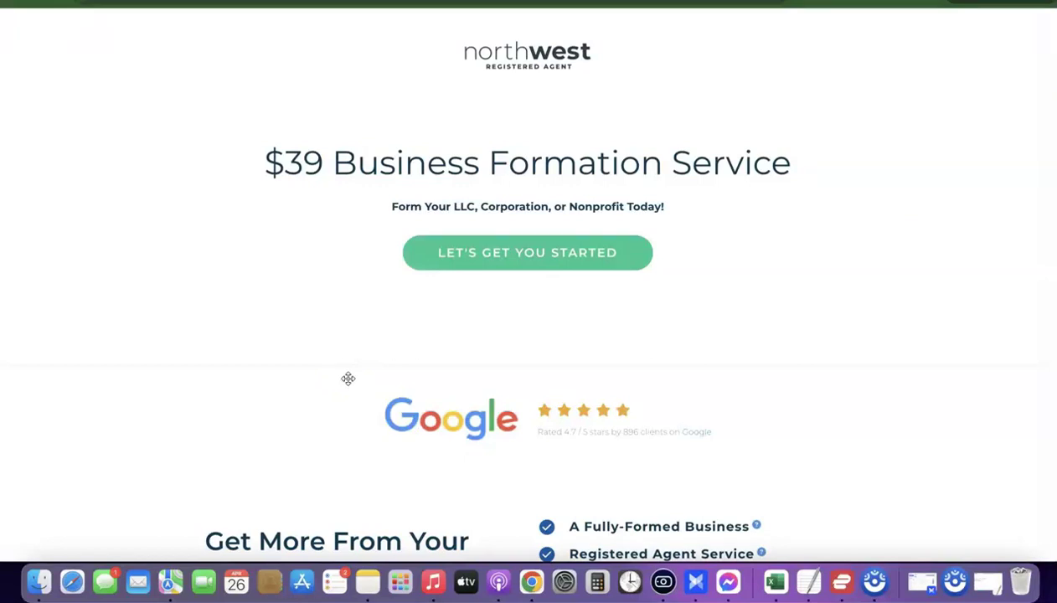
click(540, 252)
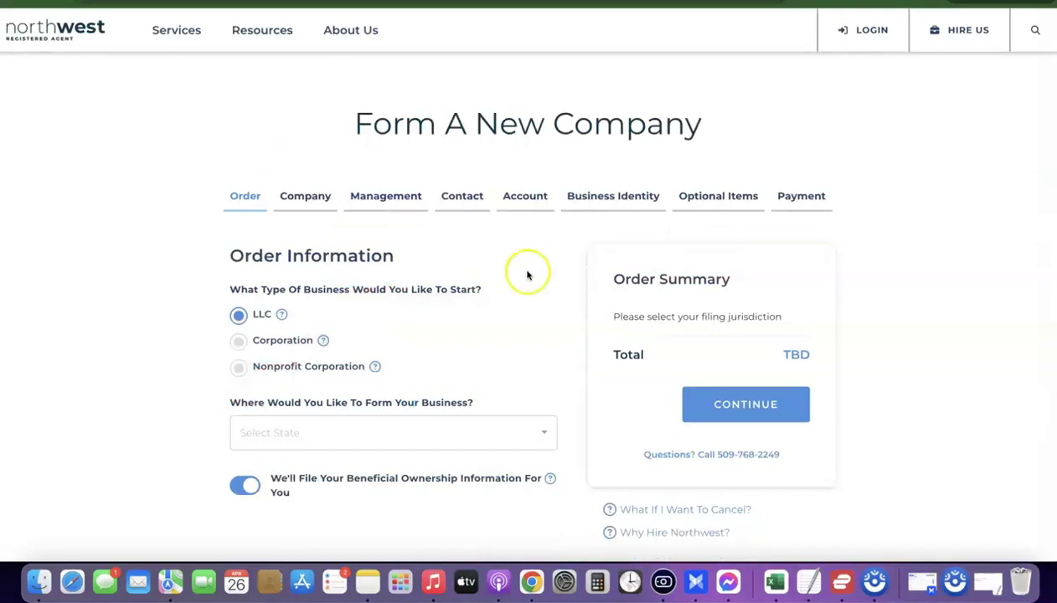
Choose LLC as the business type and pick New Mexico from the state list.
scroll(256, 285, down, 1)
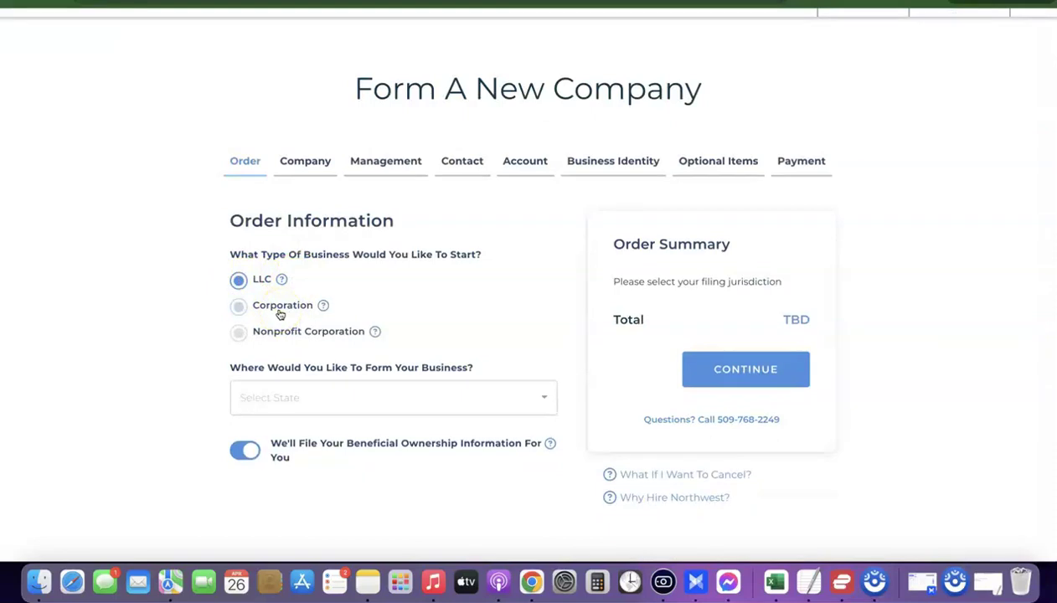
click(264, 284)
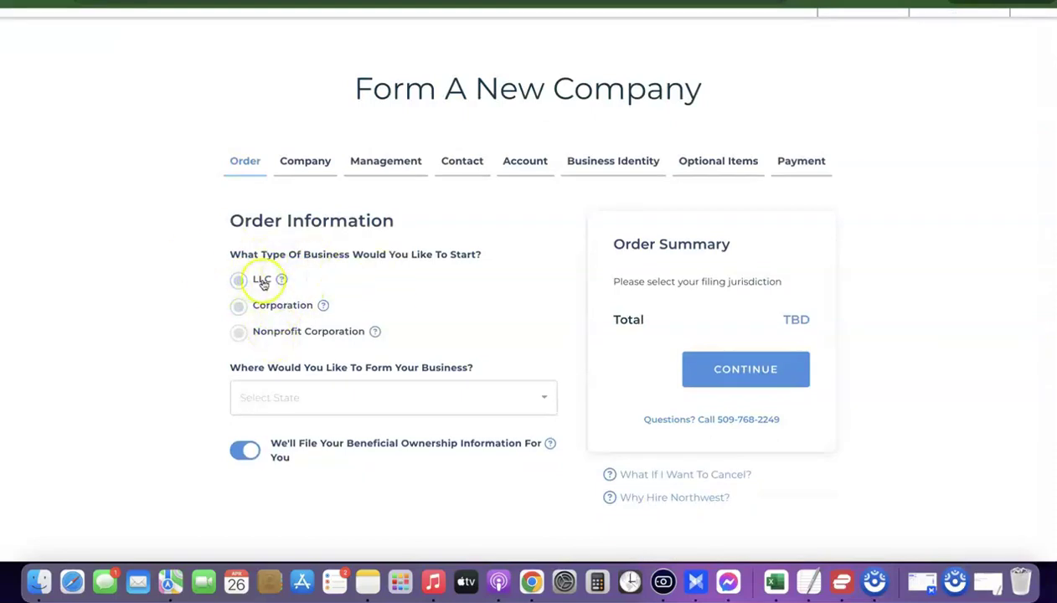
click(241, 286)
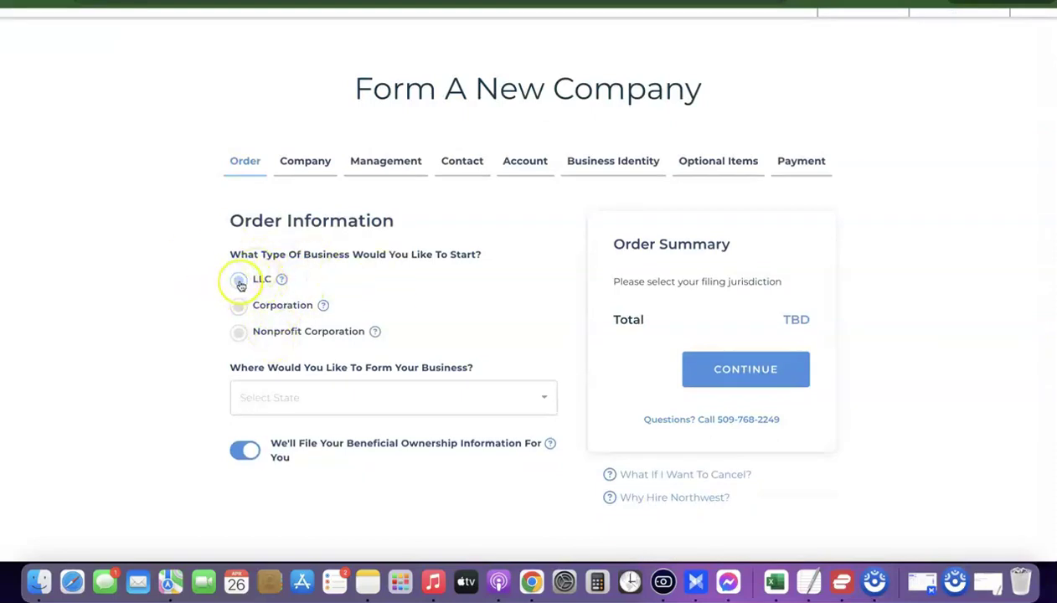
scroll(240, 285, down, 1)
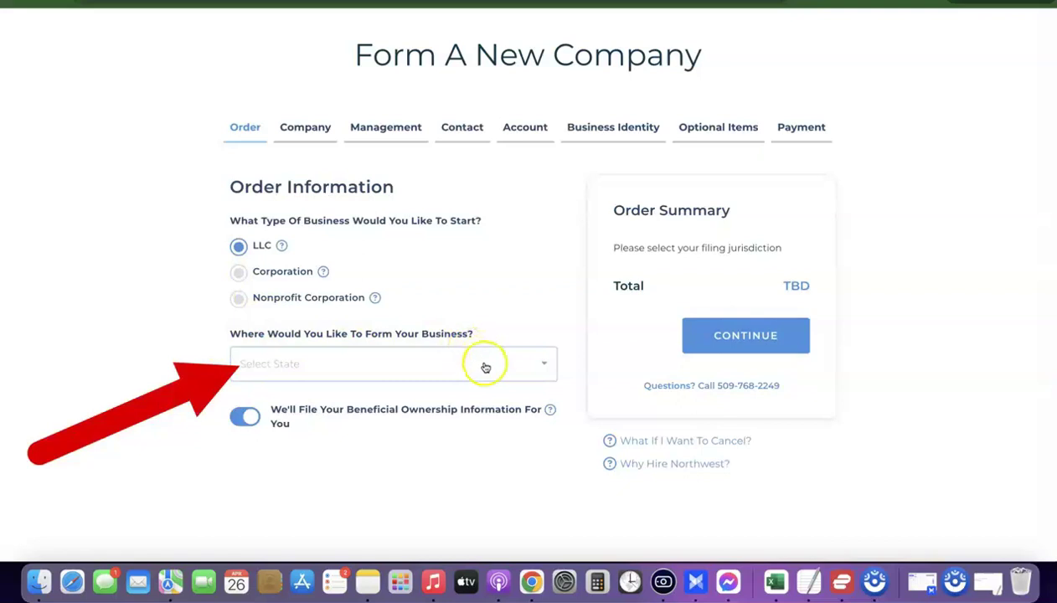
click(546, 367)
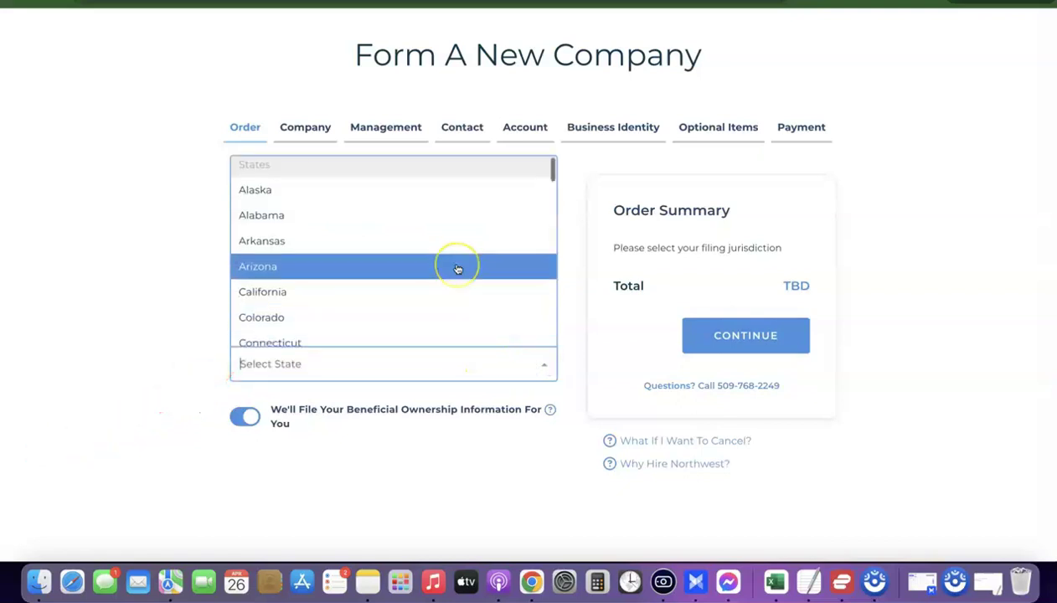
scroll(457, 268, down, 1)
scroll(457, 268, down, 5)
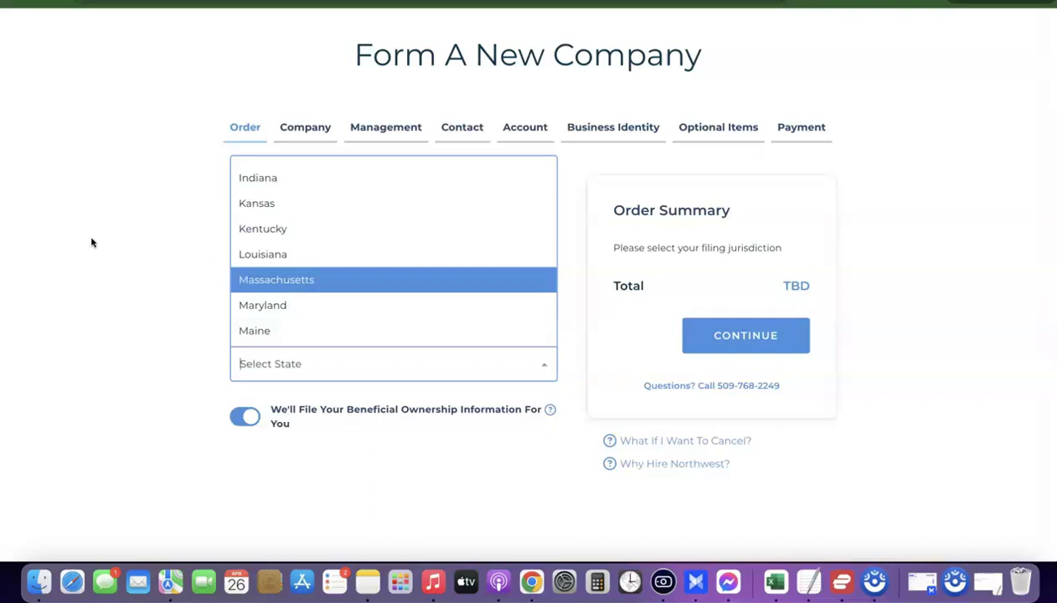
scroll(353, 278, down, 10)
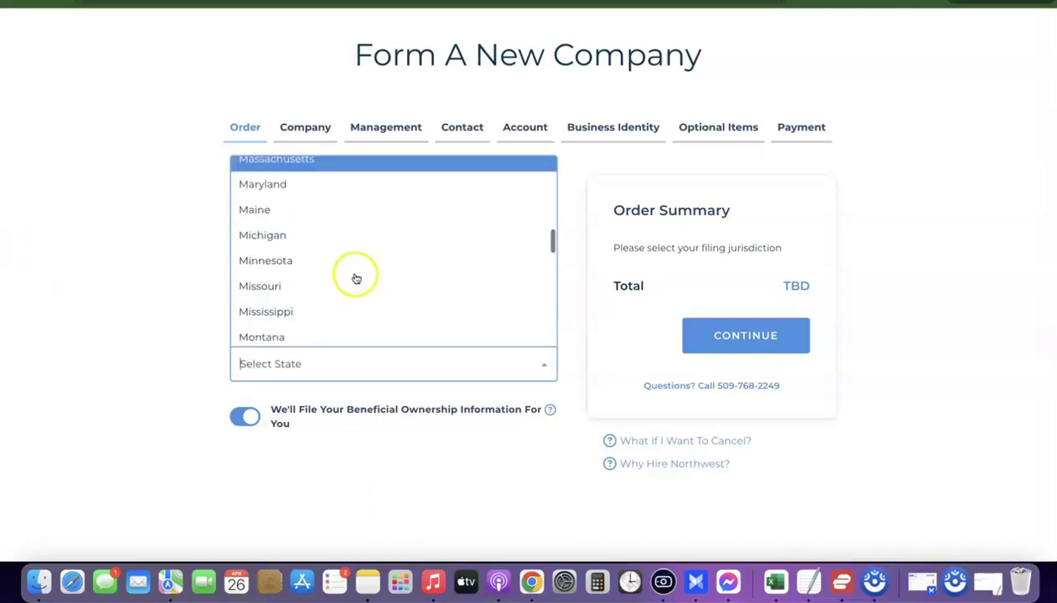
scroll(353, 278, down, 3)
scroll(354, 280, up, 4)
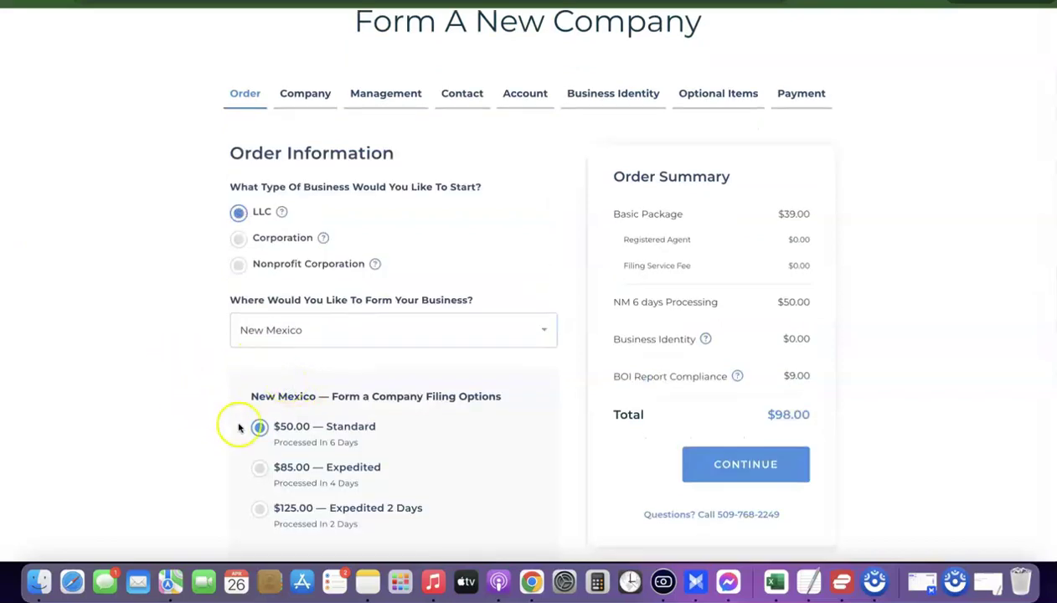
Choose the $50.00 Standard filing option and review the $9.00 BOI Report Compliance fee.
click(302, 434)
scroll(208, 384, down, 4)
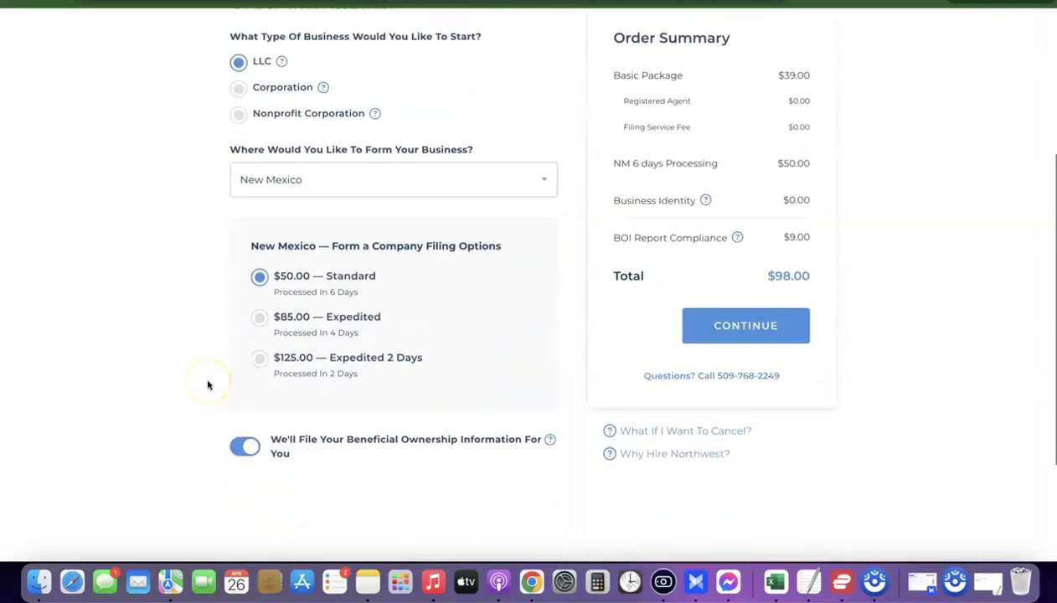
scroll(209, 384, down, 1)
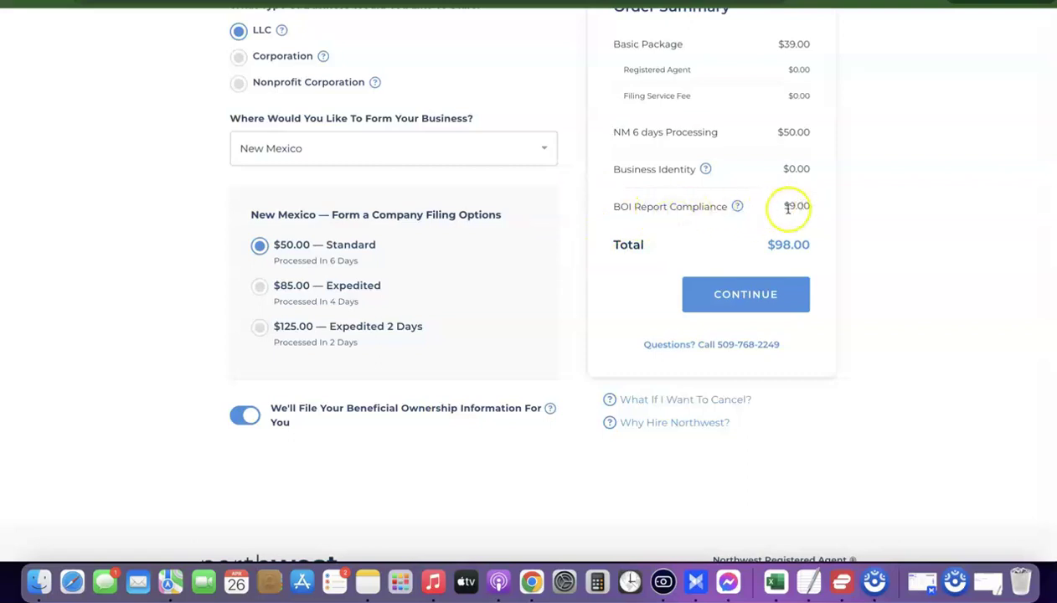
drag(789, 205, 814, 205)
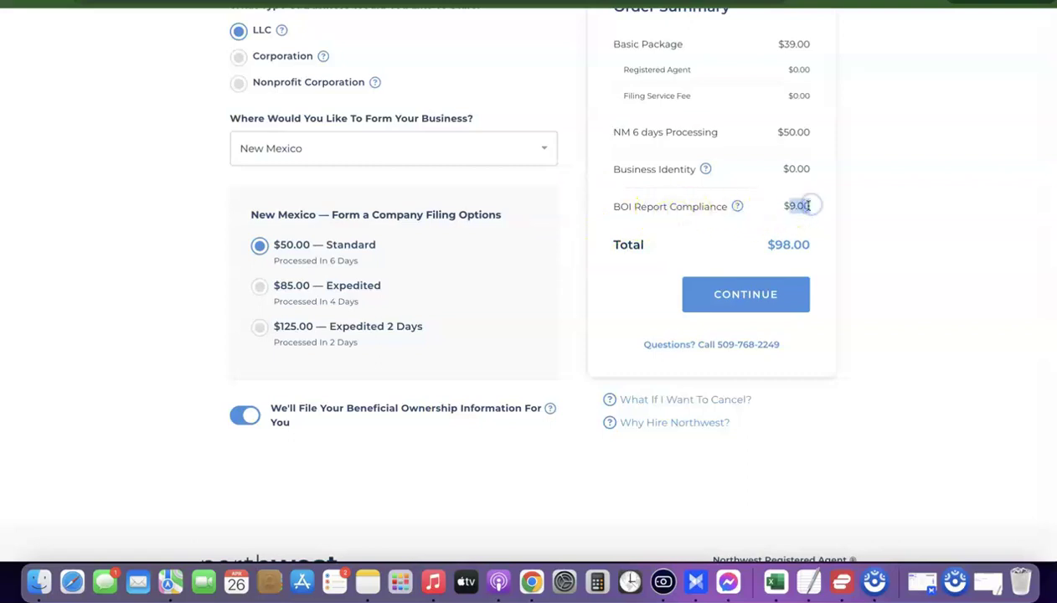
scroll(814, 205, up, 5)
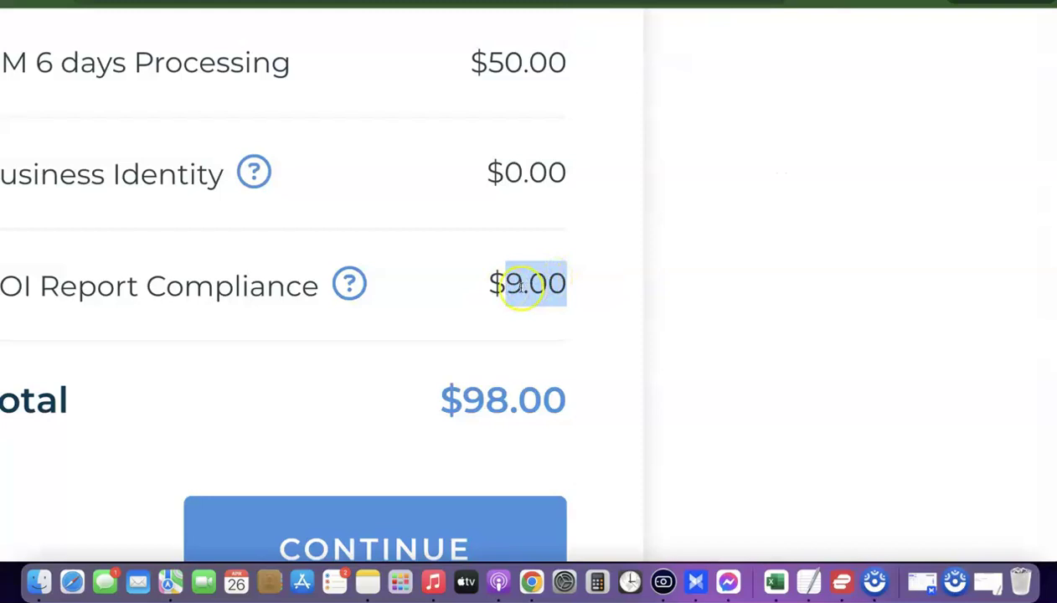
scroll(522, 287, up, 3)
scroll(519, 285, left, 3)
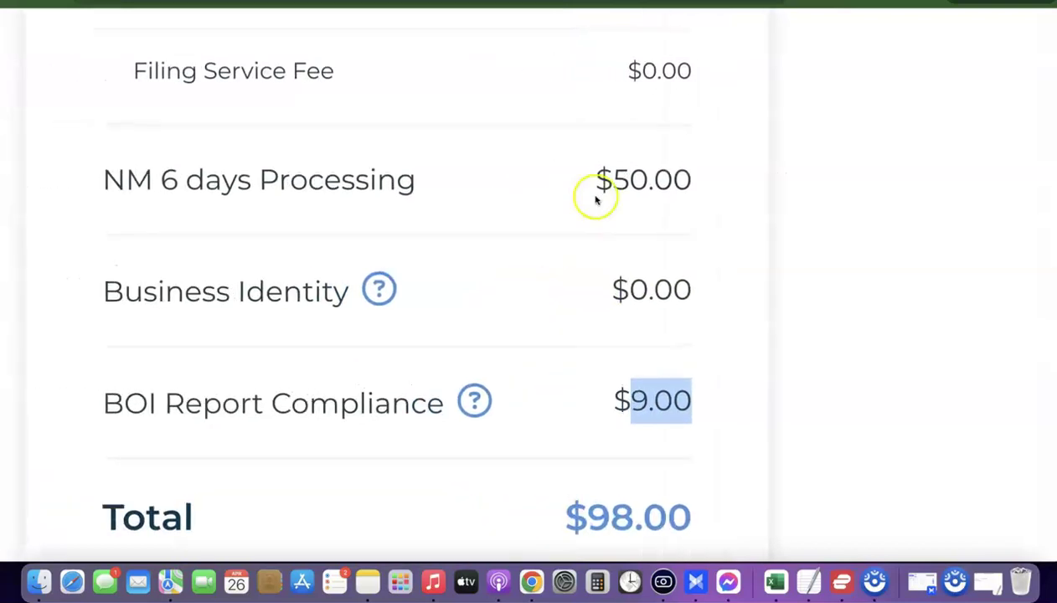
Review the Basic Package price, then continue to Company Details.
drag(602, 181, 713, 179)
scroll(633, 217, up, 5)
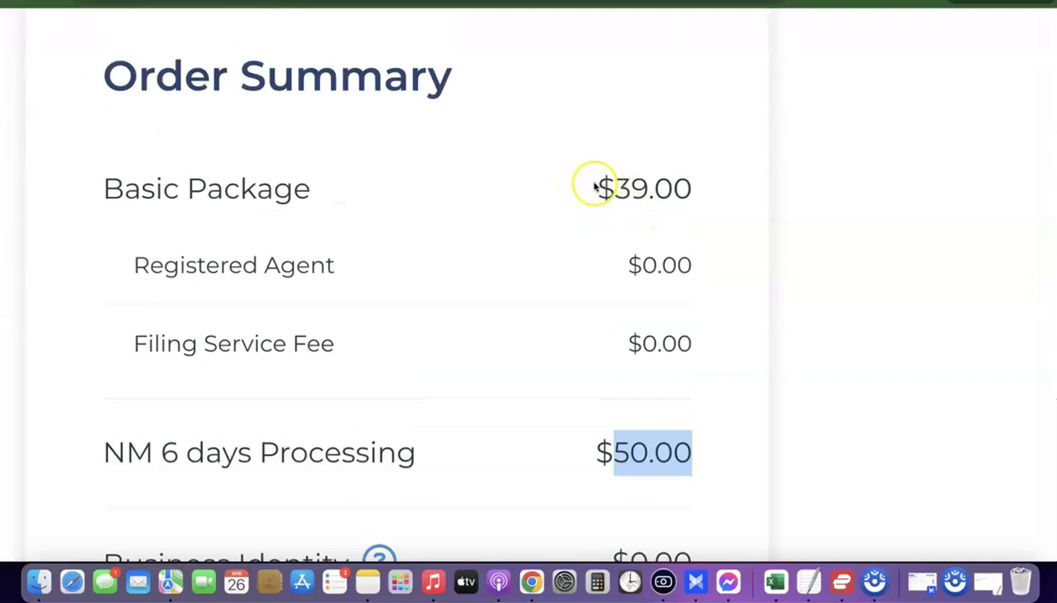
drag(611, 185, 682, 182)
scroll(605, 208, down, 5)
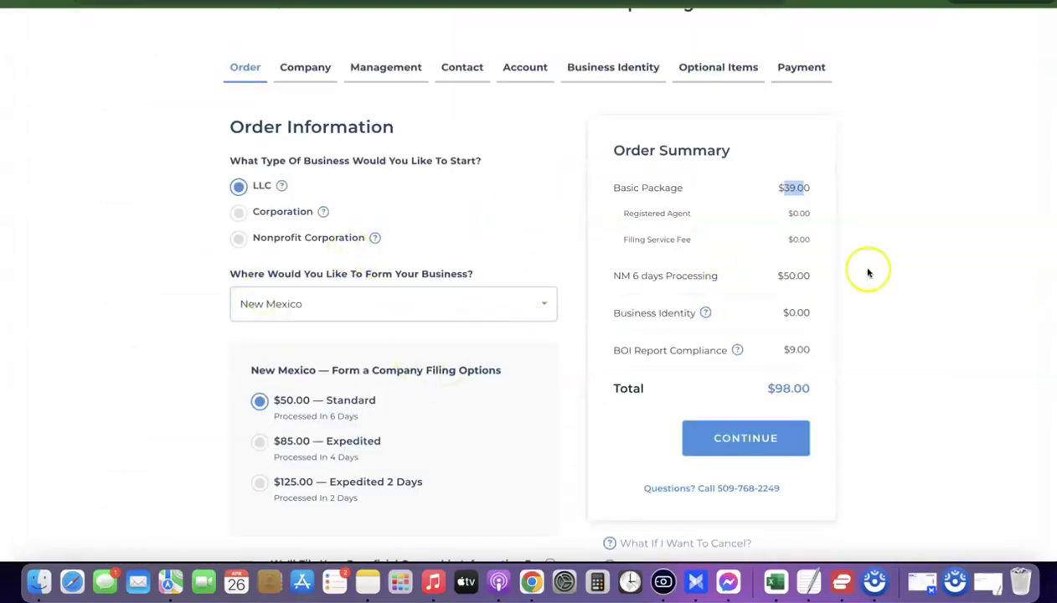
scroll(895, 254, down, 1)
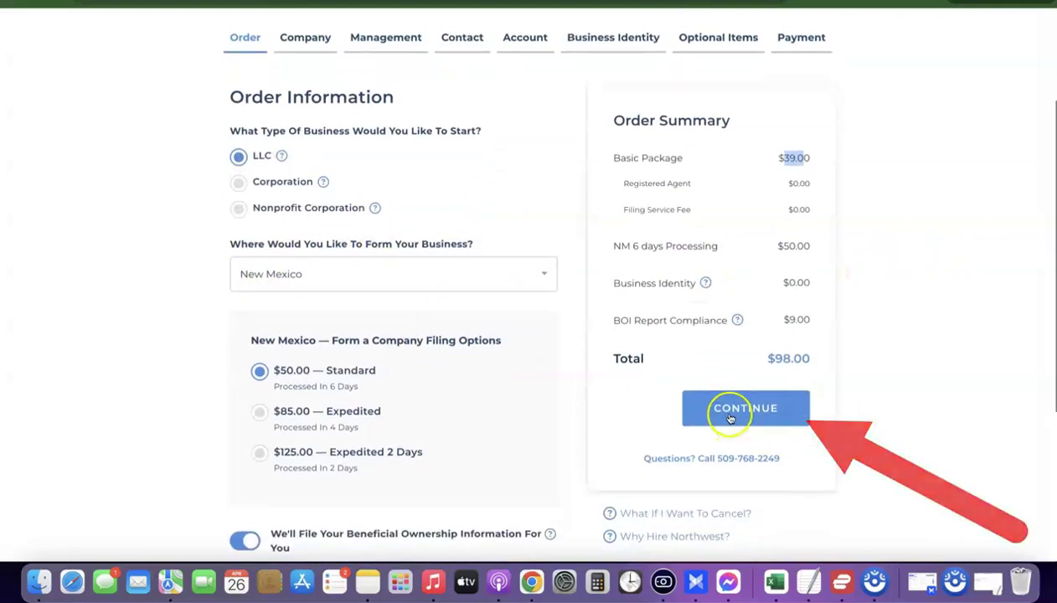
click(748, 411)
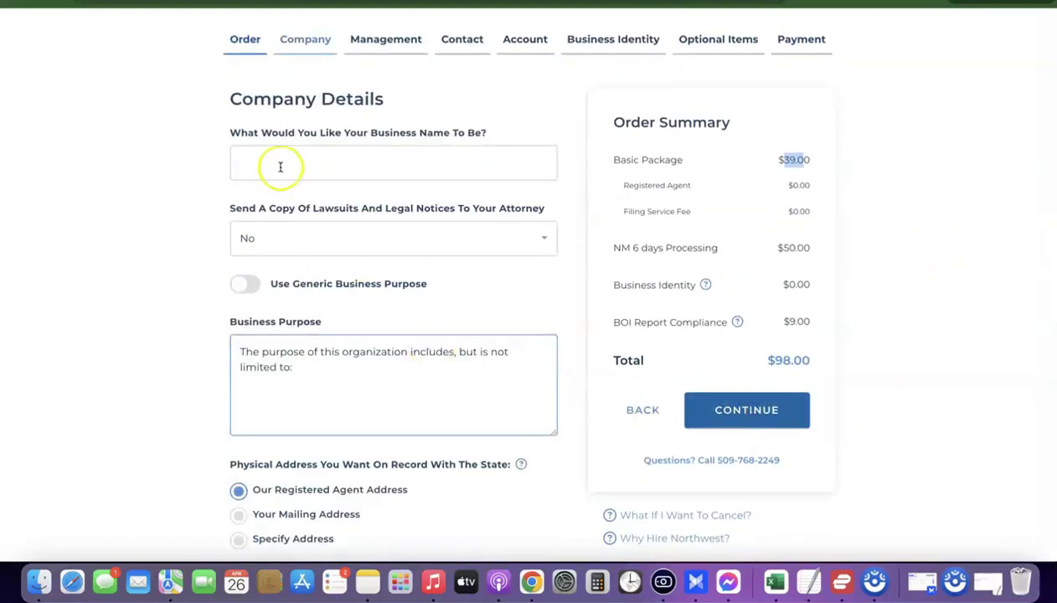
Paste 'Dropshipping Hustle' from the notes as the business name.
click(363, 170)
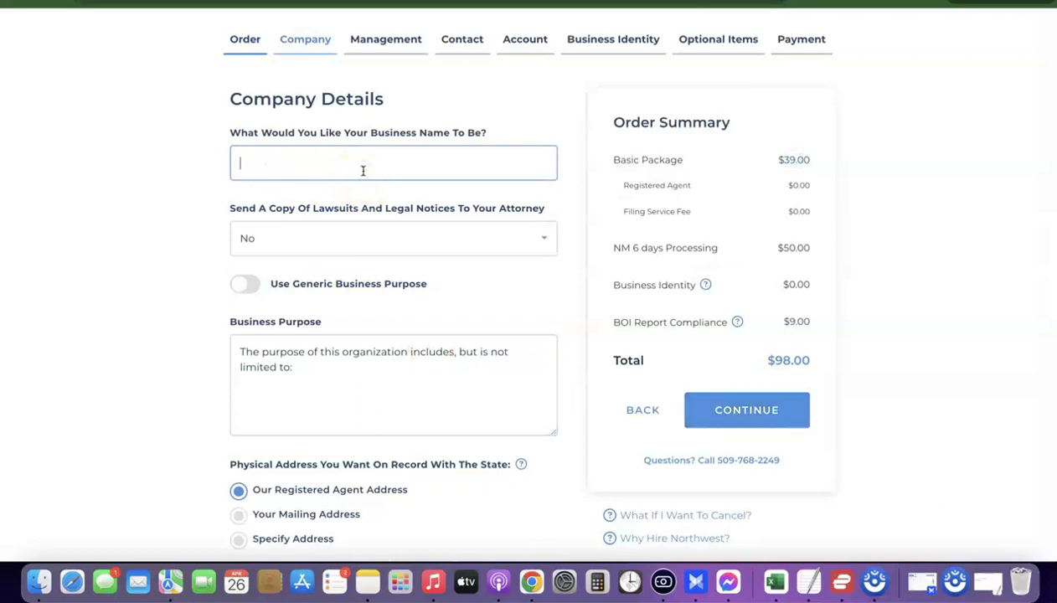
text(Dr)
click(698, 419)
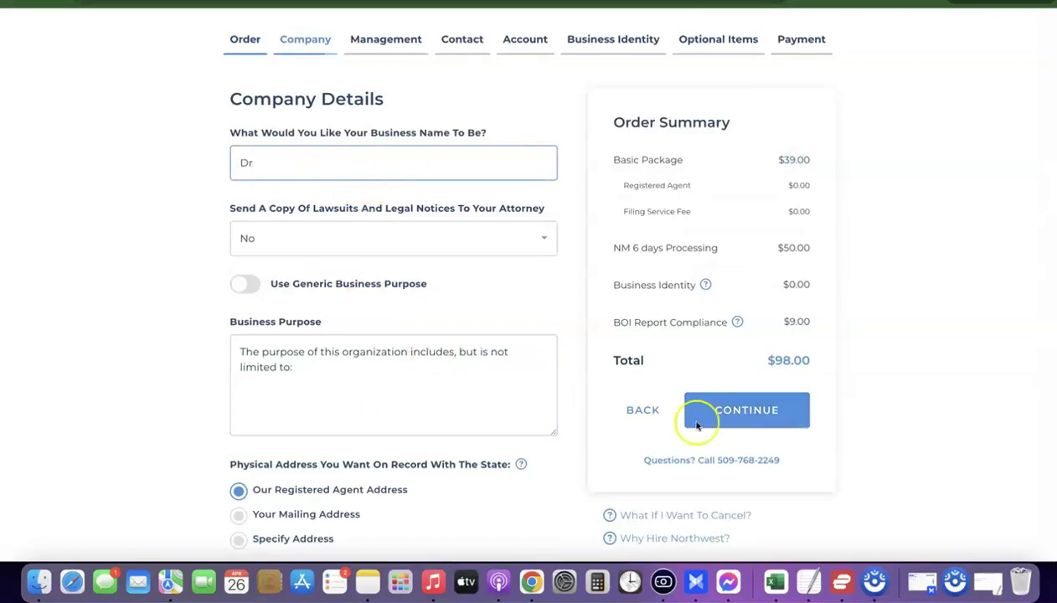
click(809, 581)
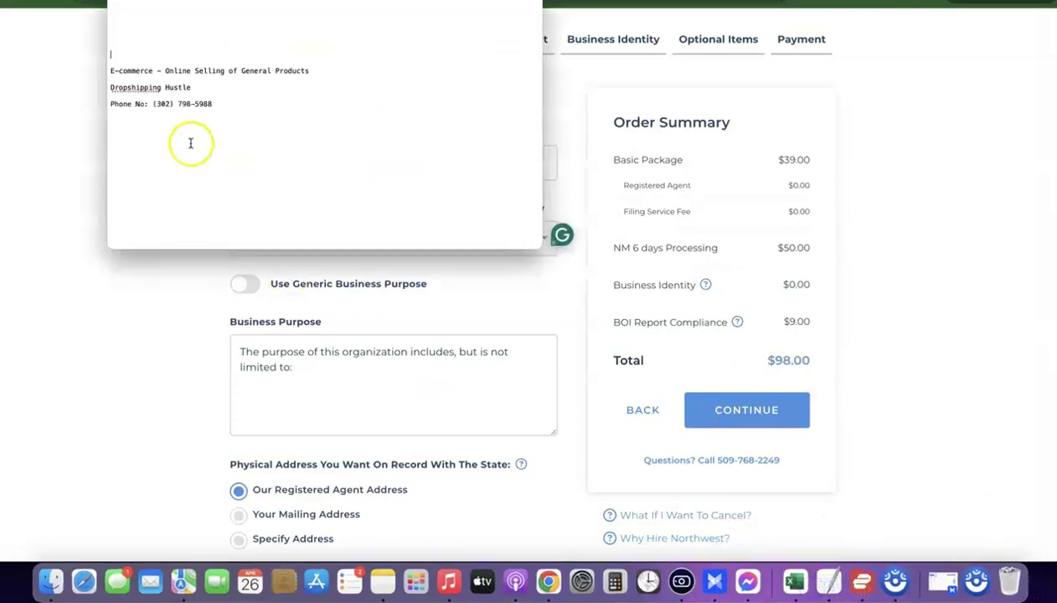
triple_click(143, 88)
key(super+c)
key(super+Tab)
key(super+v)
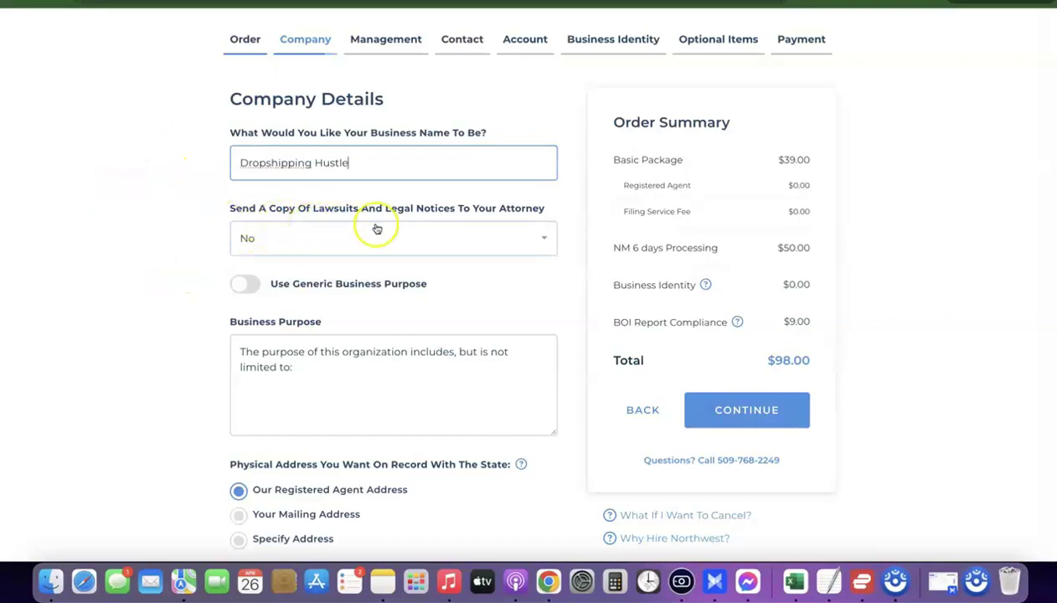
Set the attorney legal-notice option to No.
click(523, 235)
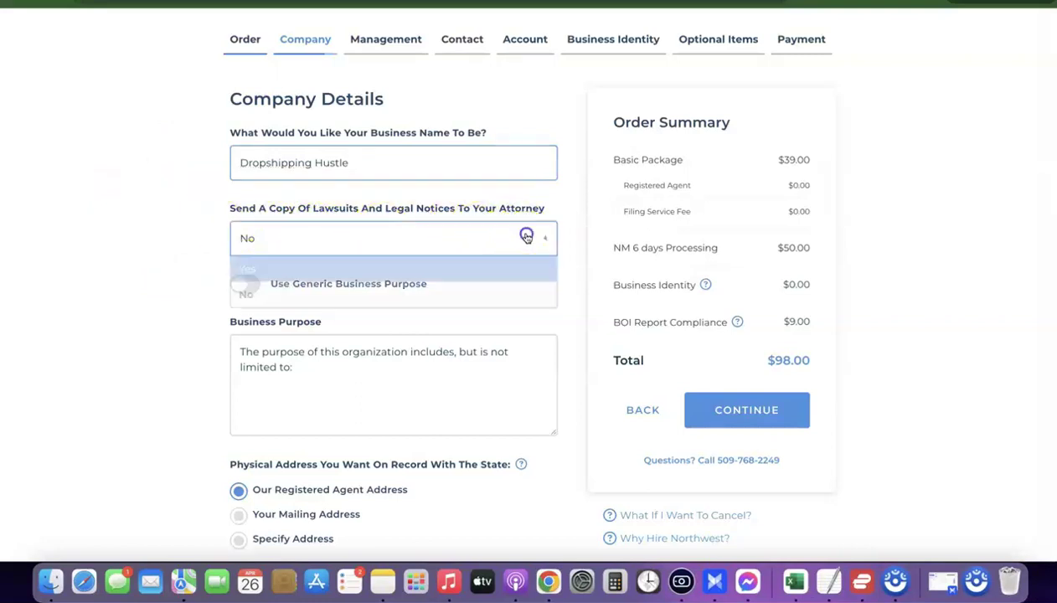
click(293, 269)
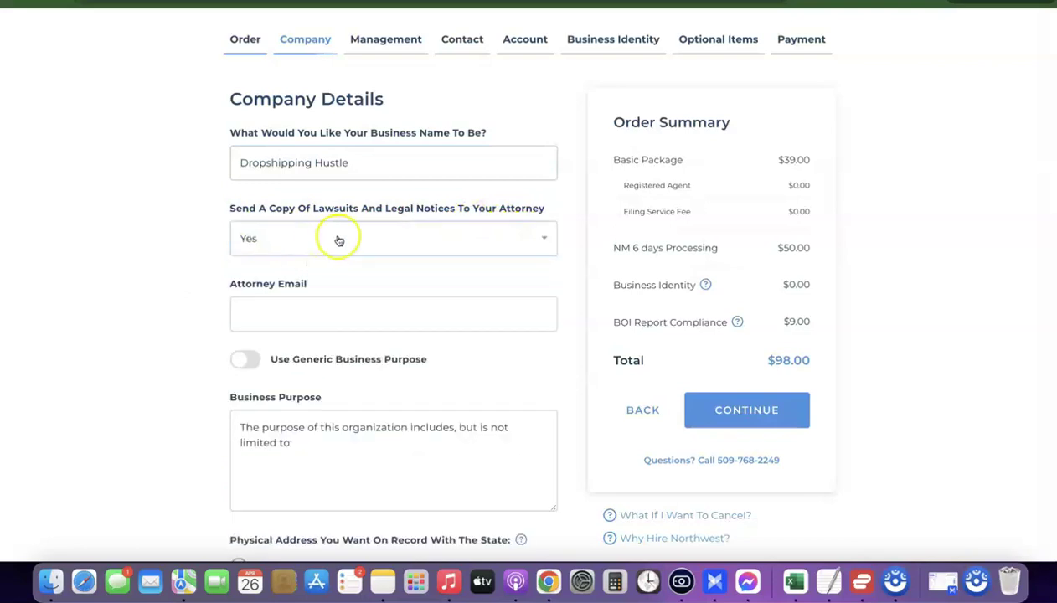
click(337, 237)
click(293, 289)
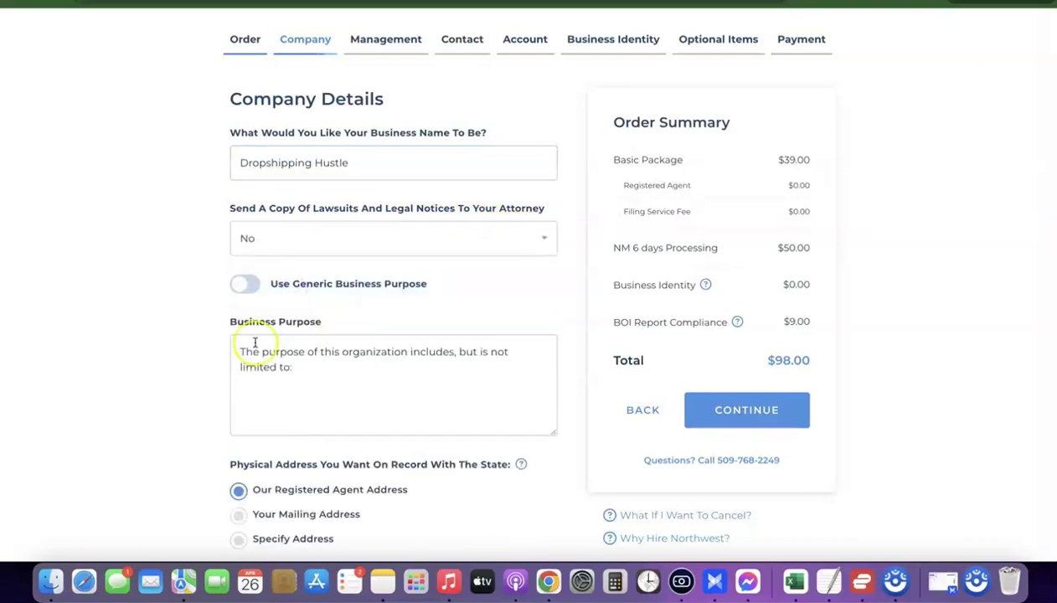
scroll(260, 288, down, 2)
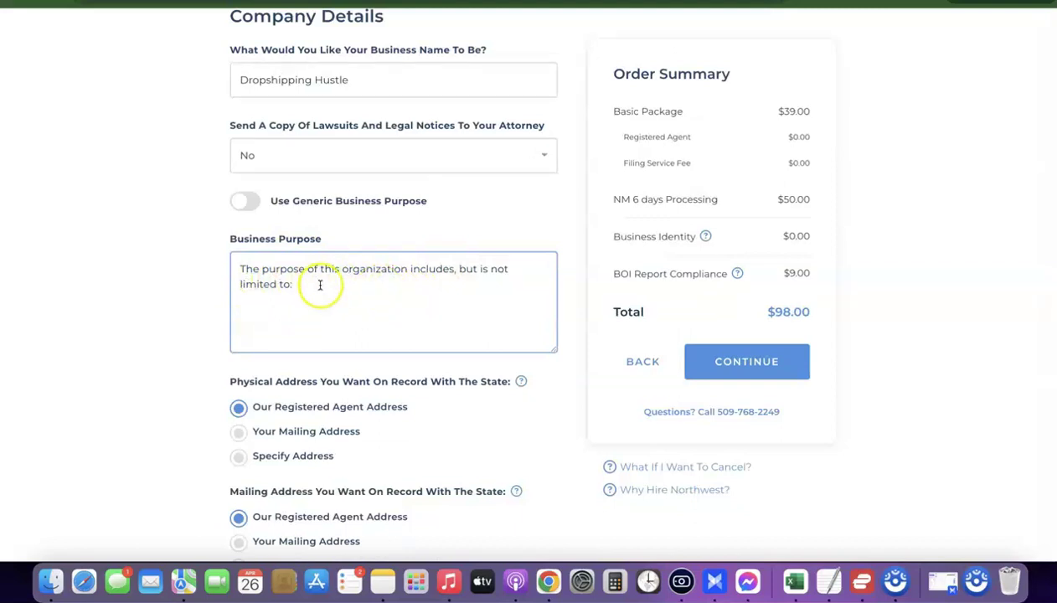
Copy the e-commerce business purpose from the notes into Business Purpose.
click(830, 581)
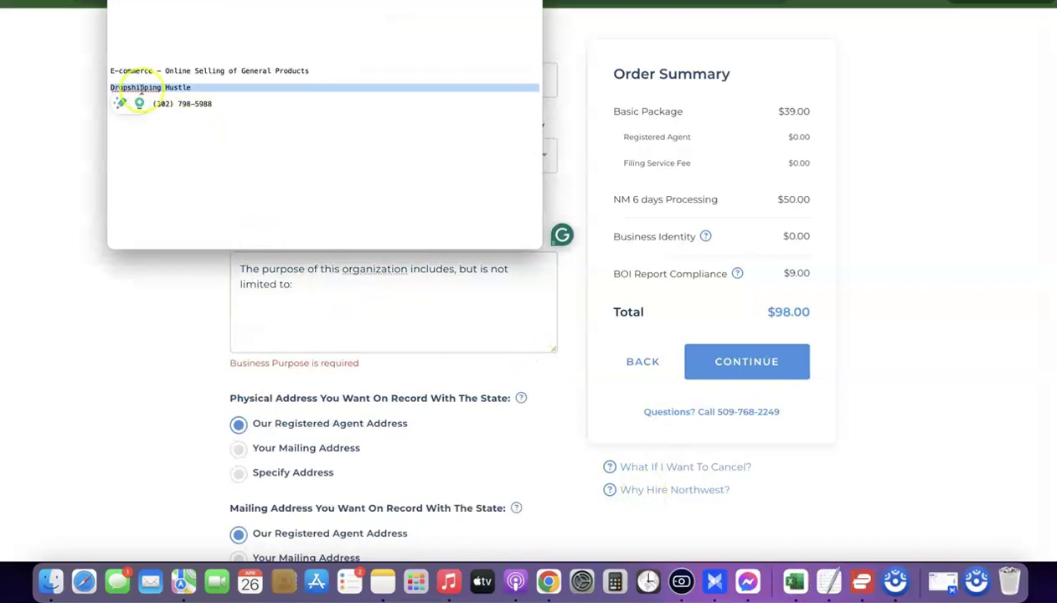
triple_click(123, 70)
right_click(123, 70)
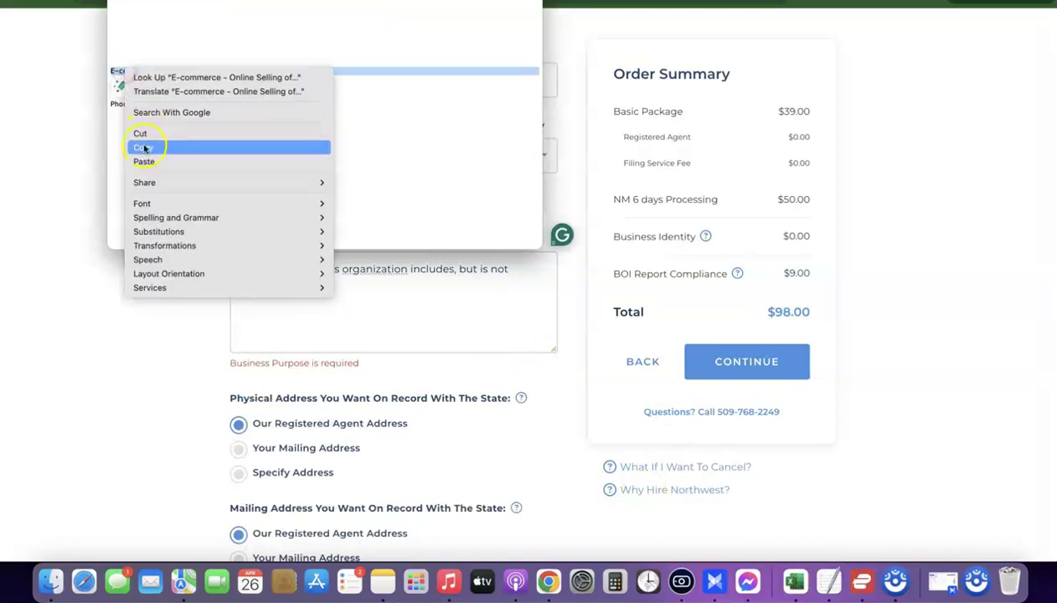
click(147, 147)
click(60, 164)
click(326, 280)
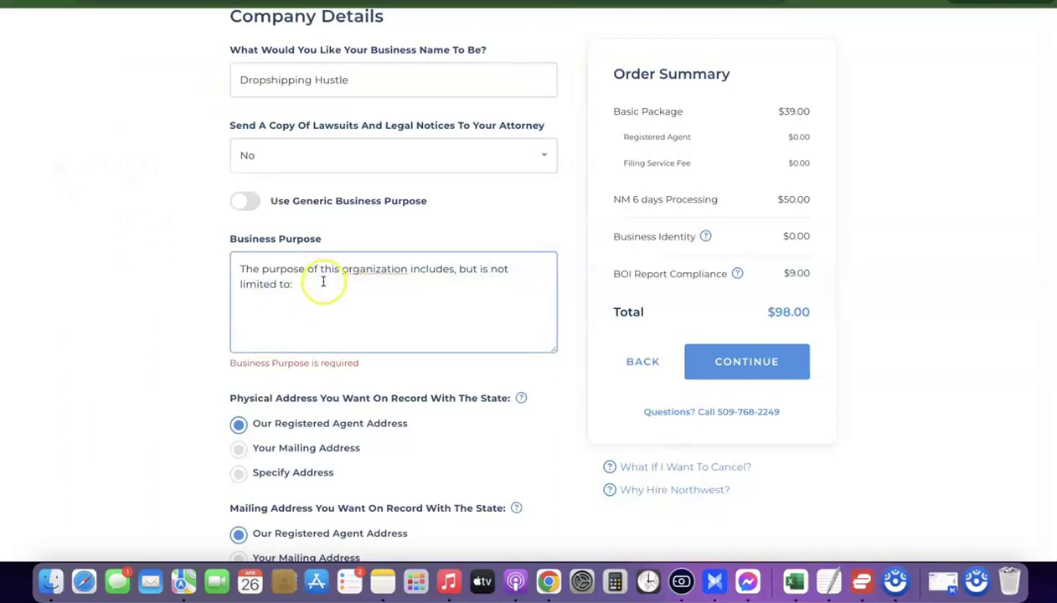
key(super+v)
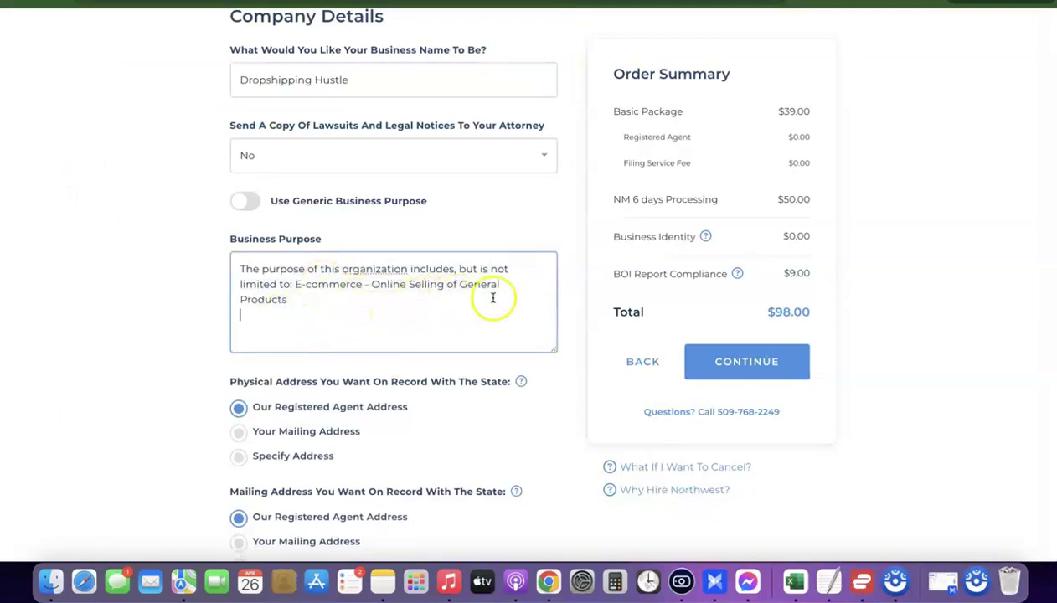
click(316, 297)
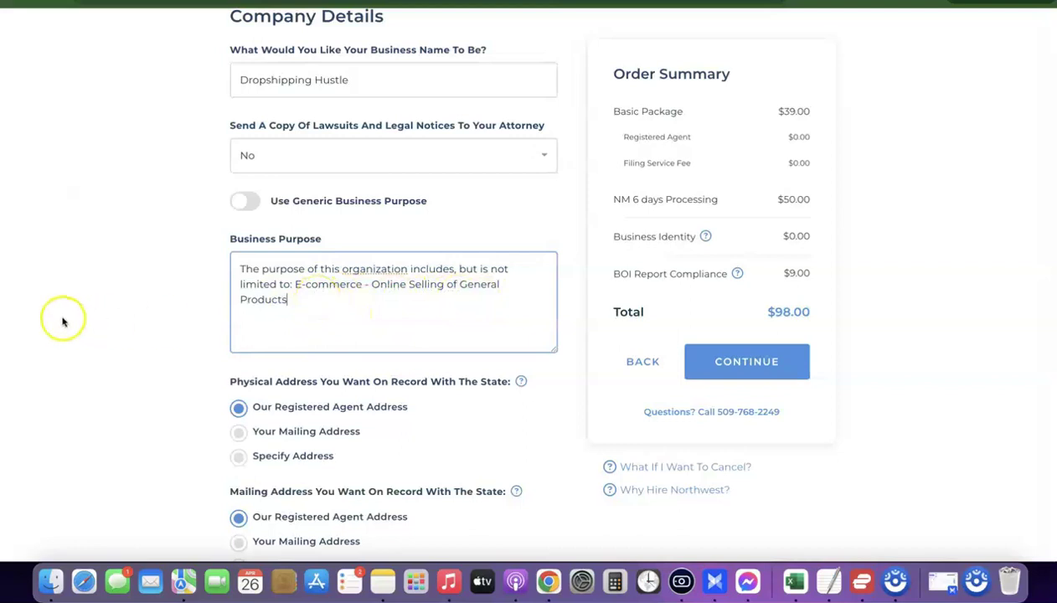
click(95, 300)
scroll(127, 299, down, 2)
scroll(128, 300, down, 1)
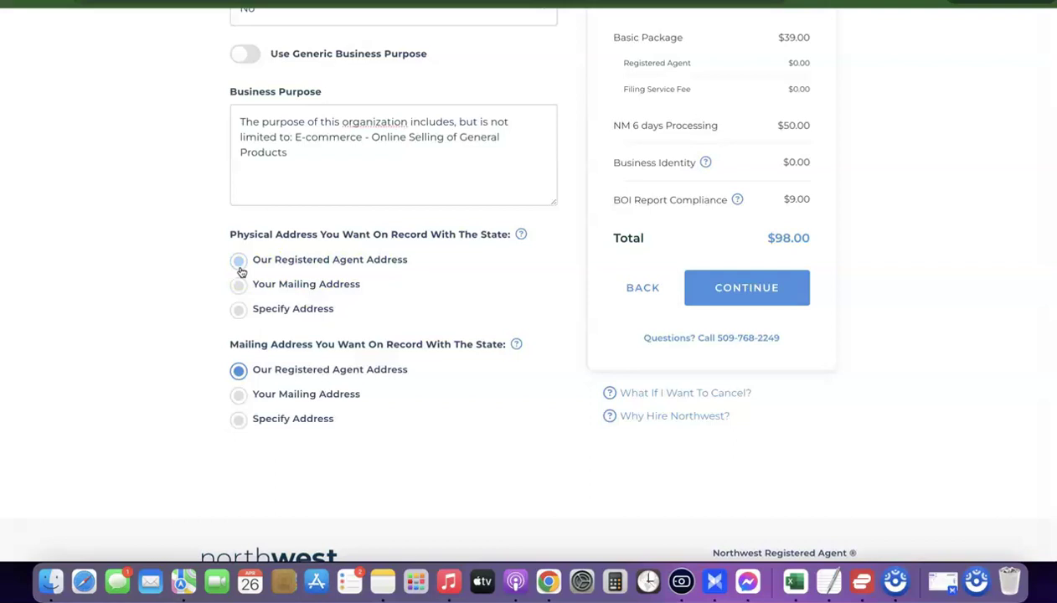
Keep the registered agent's address as the physical address.
click(240, 262)
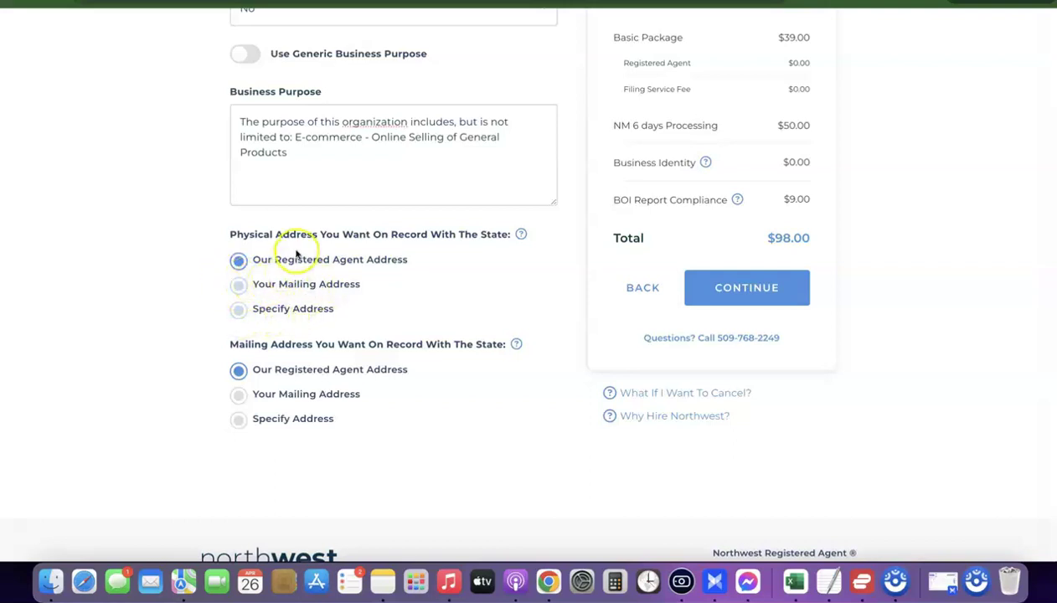
scroll(304, 408, down, 2)
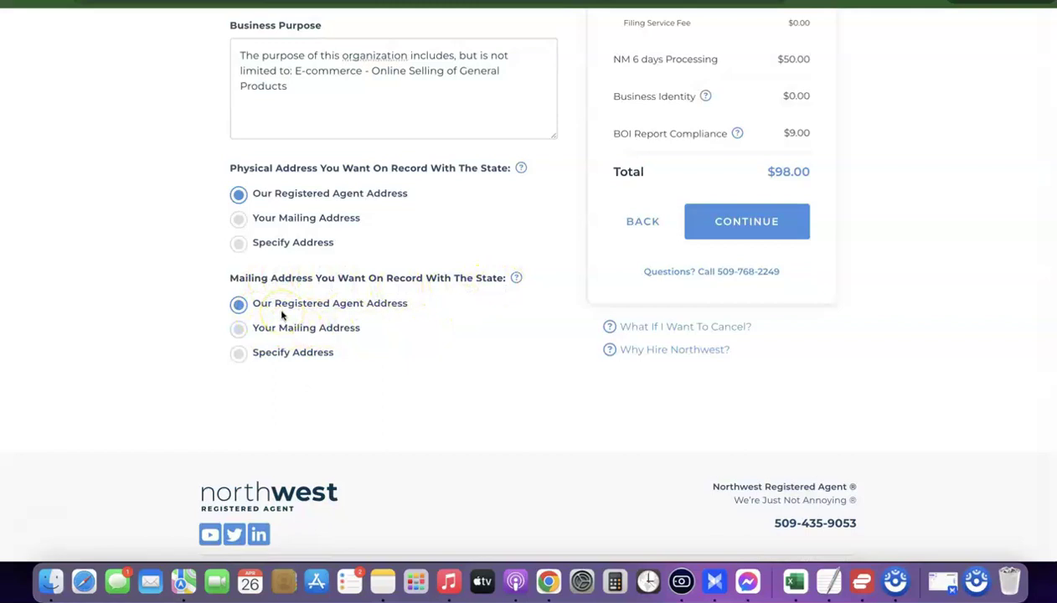
scroll(307, 302, up, 8)
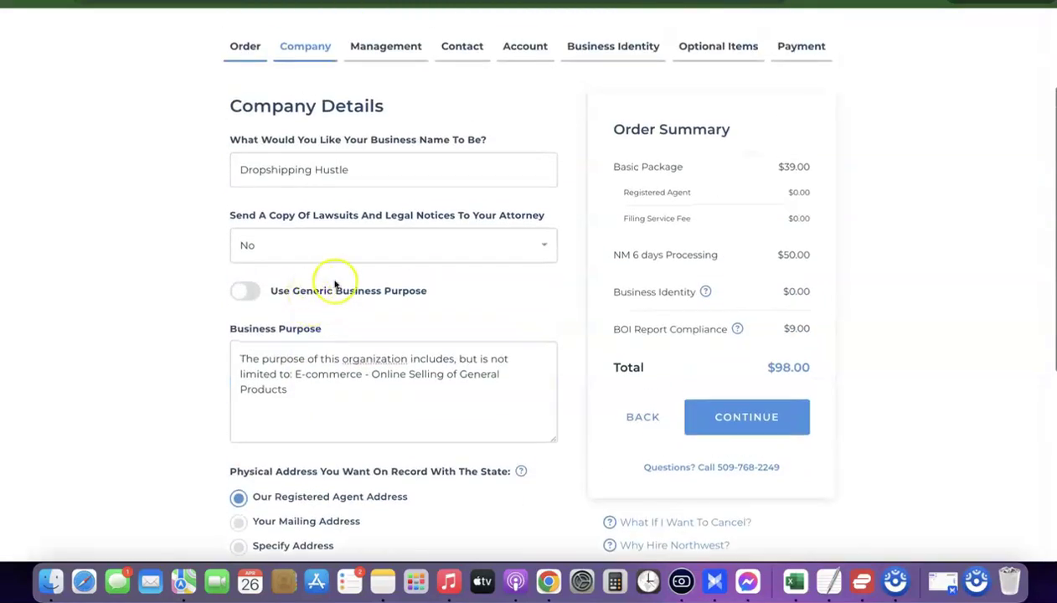
Continue to management and keep Member Managed as the management type.
click(746, 418)
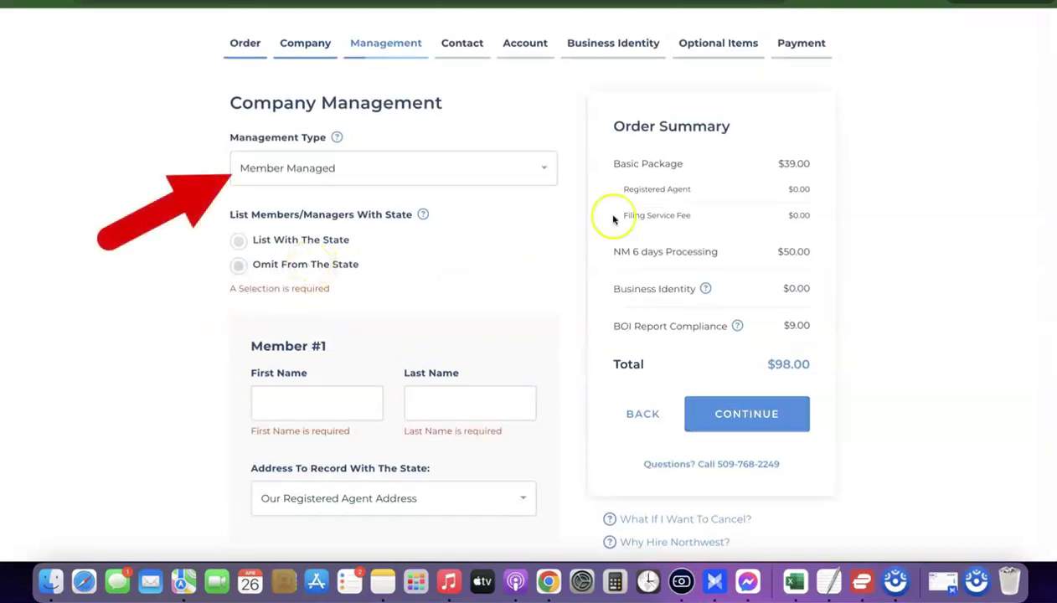
click(545, 168)
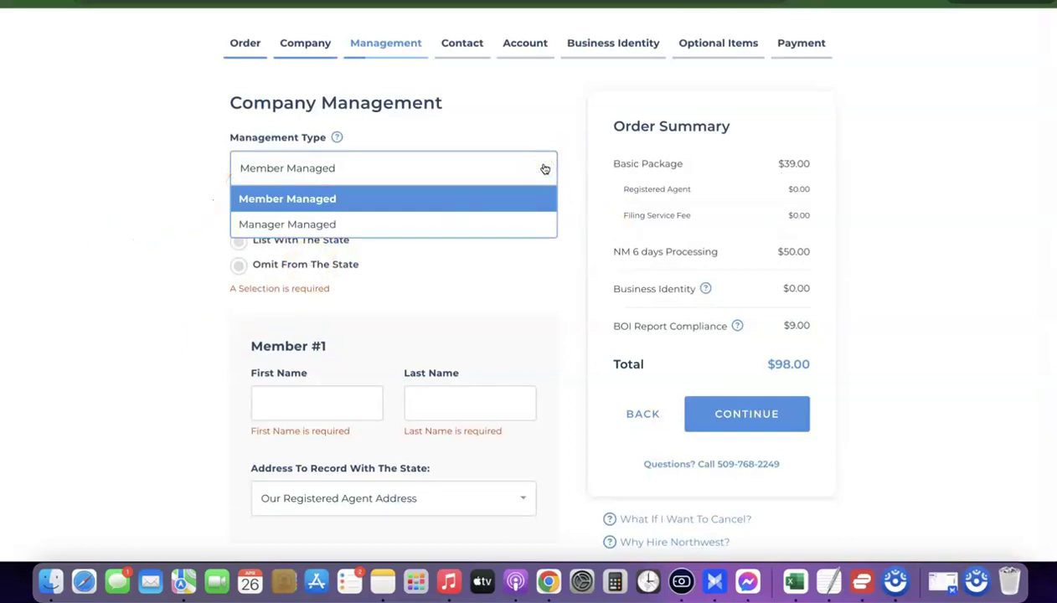
click(200, 169)
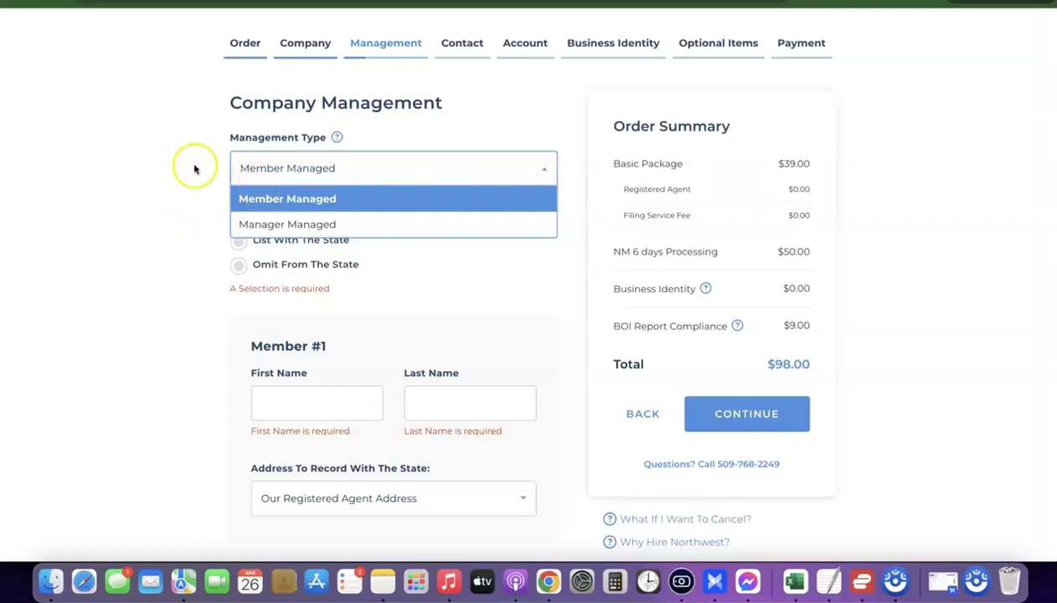
click(287, 169)
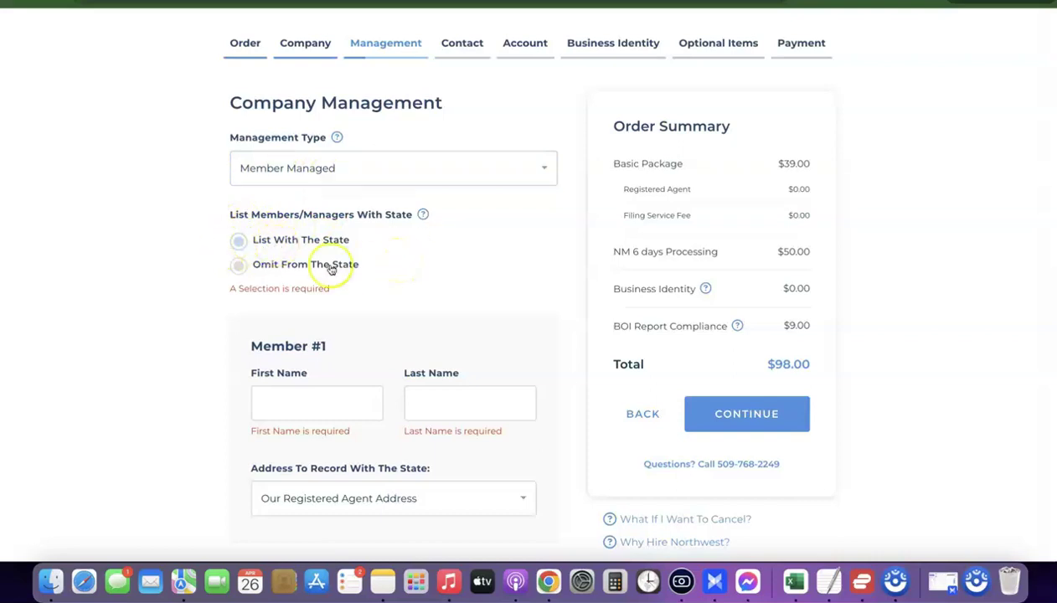
Omit members from the state record, enter the member's name, and continue.
click(237, 265)
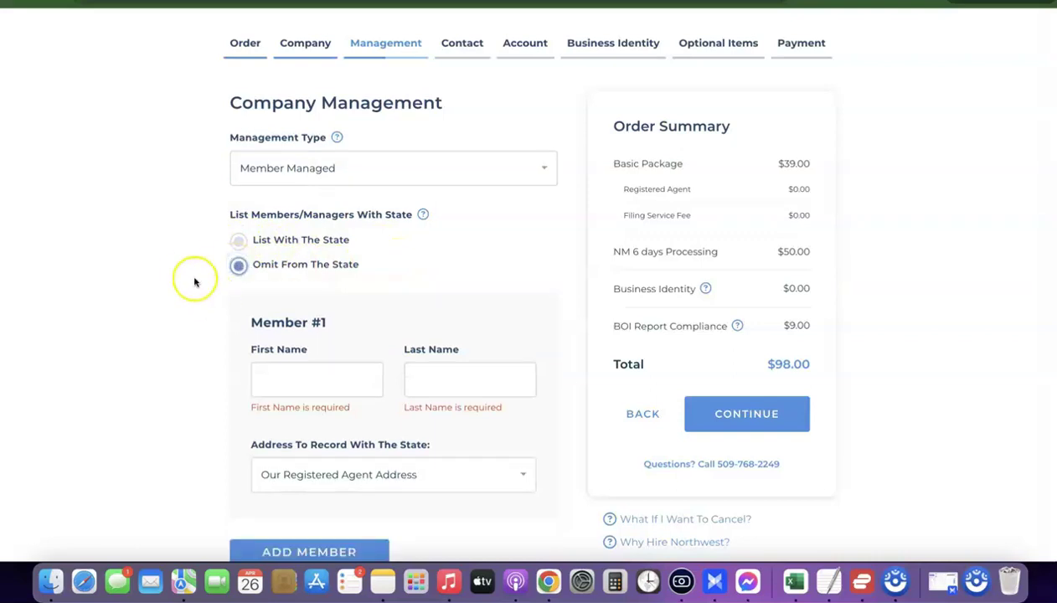
scroll(188, 279, down, 2)
click(313, 311)
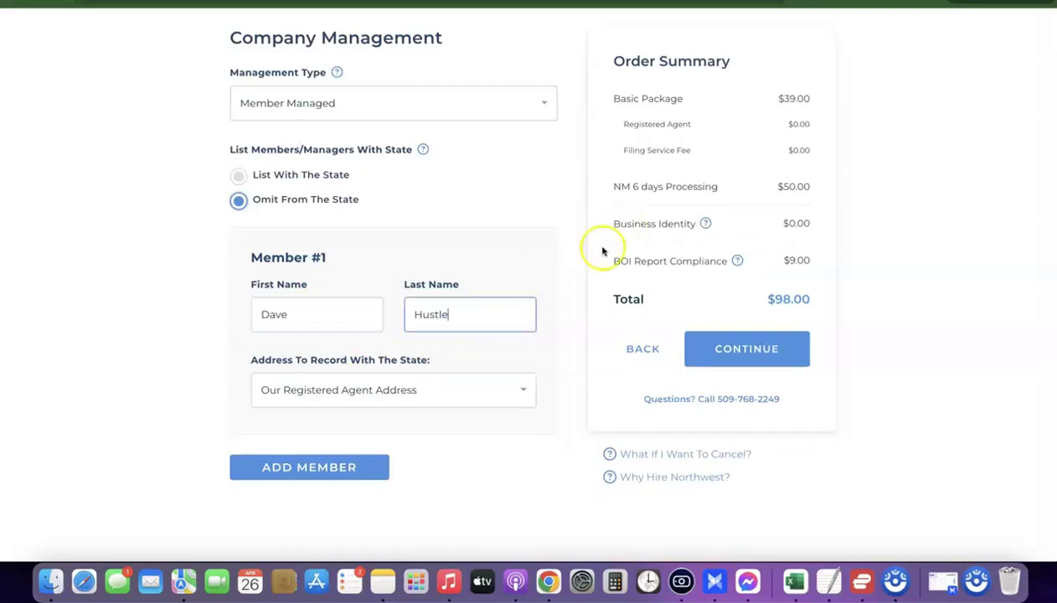
click(542, 207)
scroll(746, 318, down, 1)
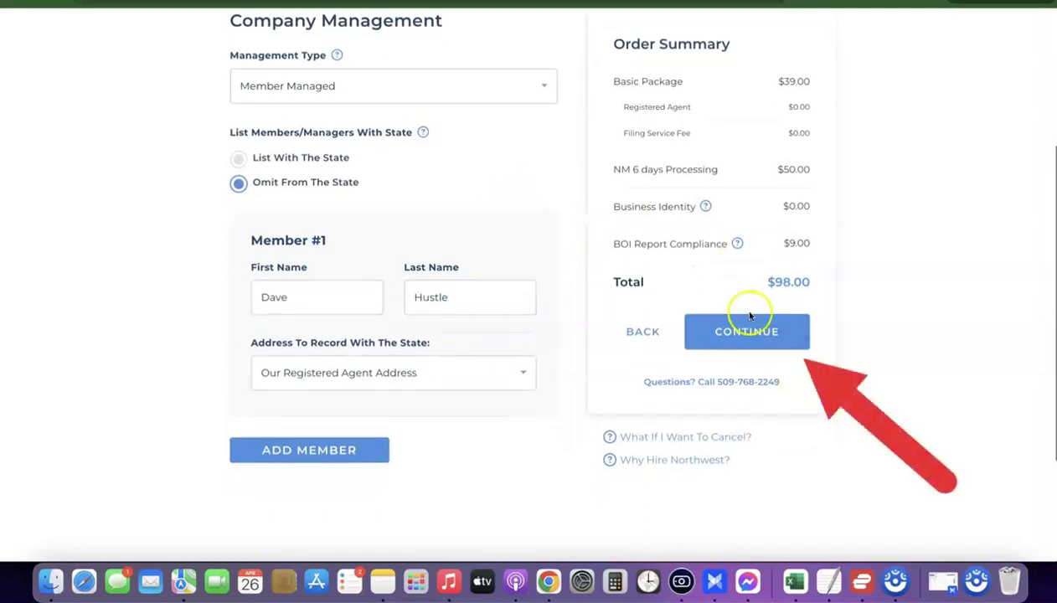
click(751, 339)
Enter the contact's first and last name, fixing a typo in the last name.
scroll(751, 339, up, 2)
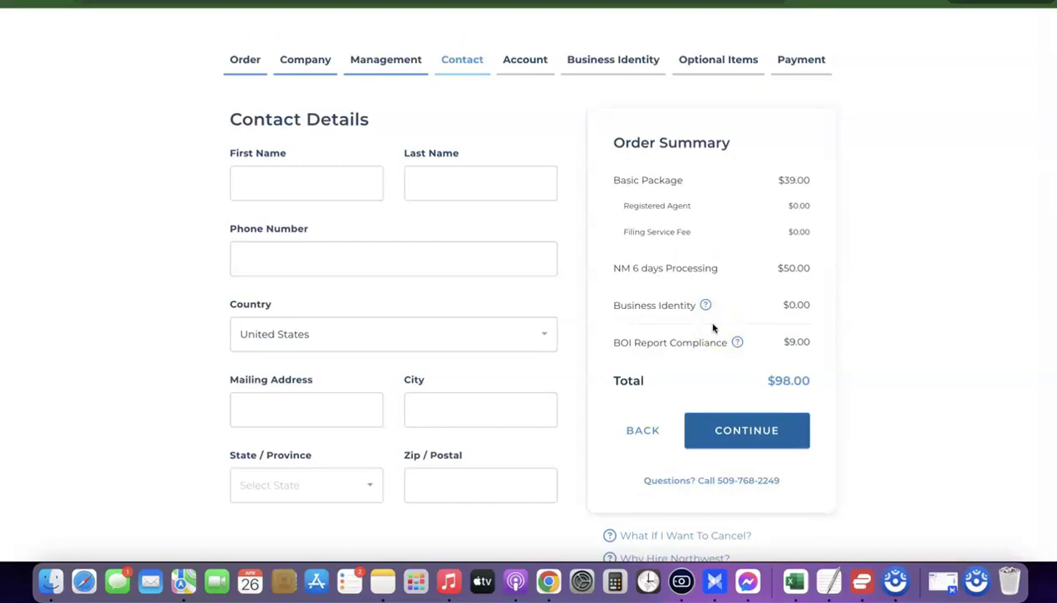
click(297, 184)
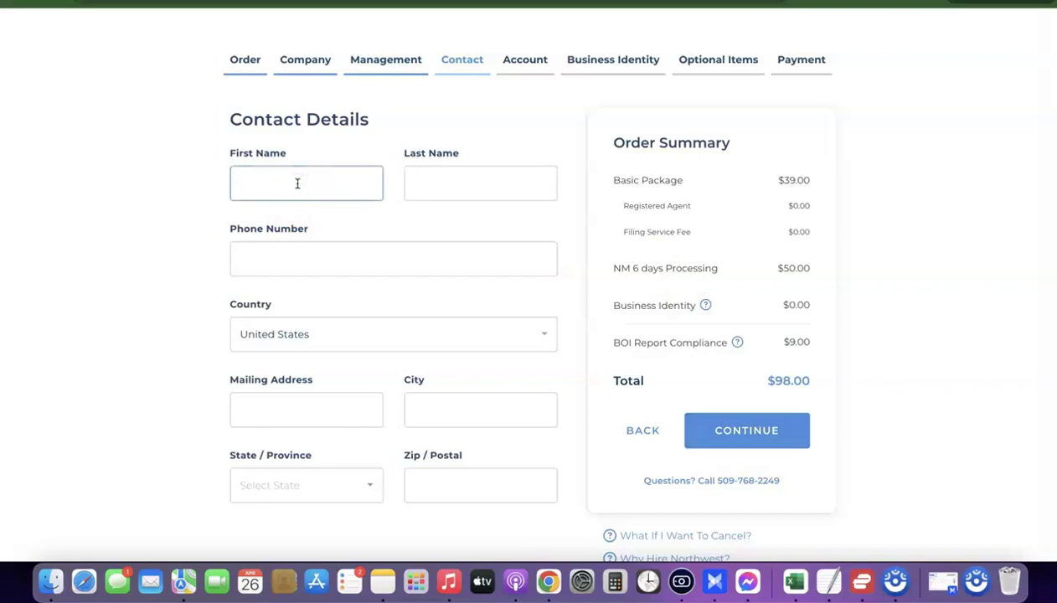
text(Dave)
click(419, 187)
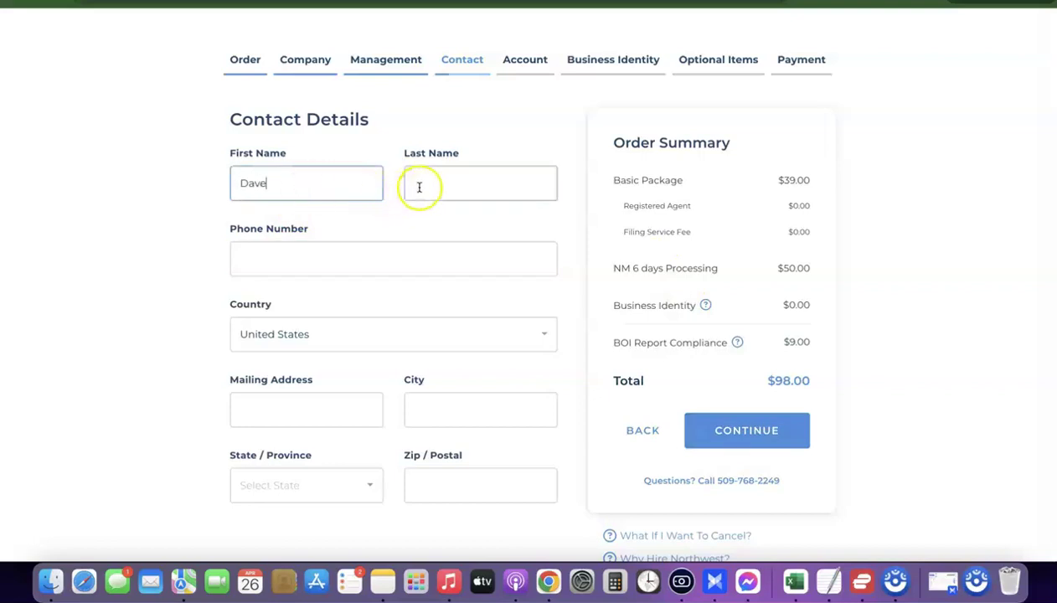
text(Hustke)
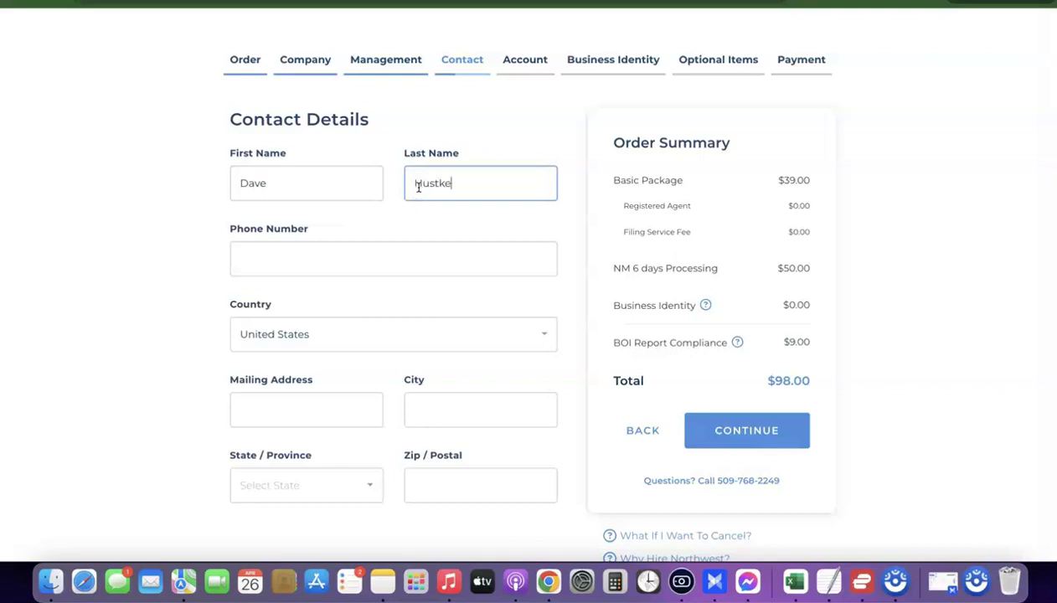
key(BackSpace)
key(BackSpace)
text(le)
click(368, 267)
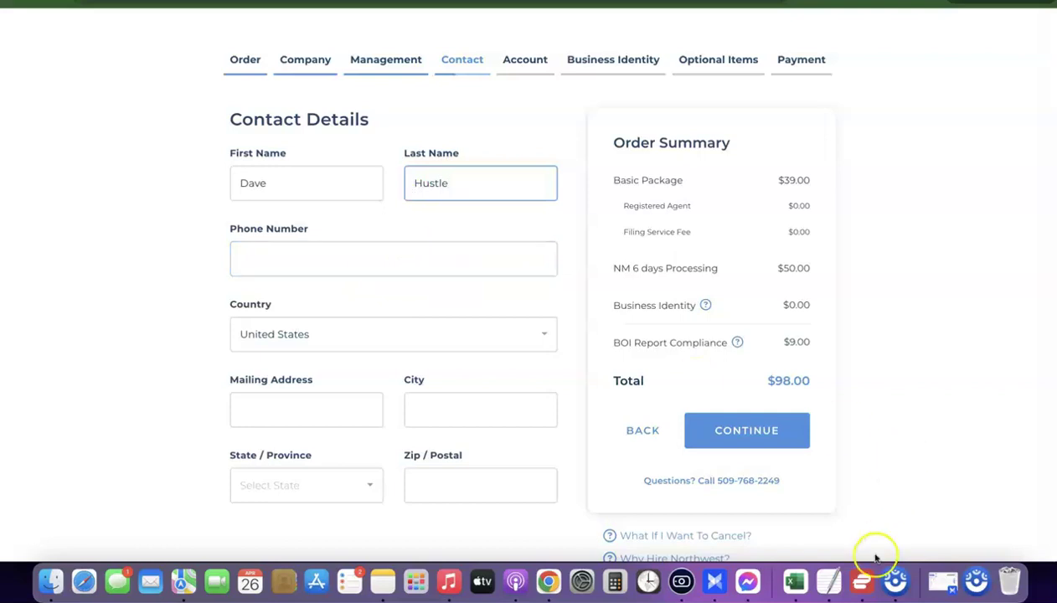
Copy the phone number from the notes into the Phone Number field.
click(829, 580)
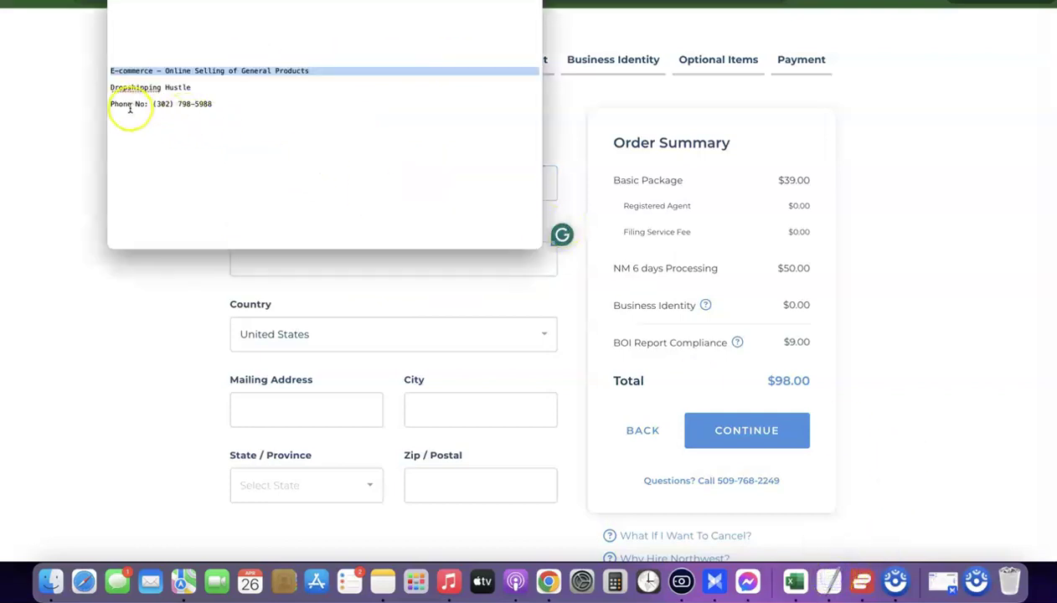
drag(152, 104, 229, 106)
key(super+c)
key(super+Tab)
key(Tab)
key(super+v)
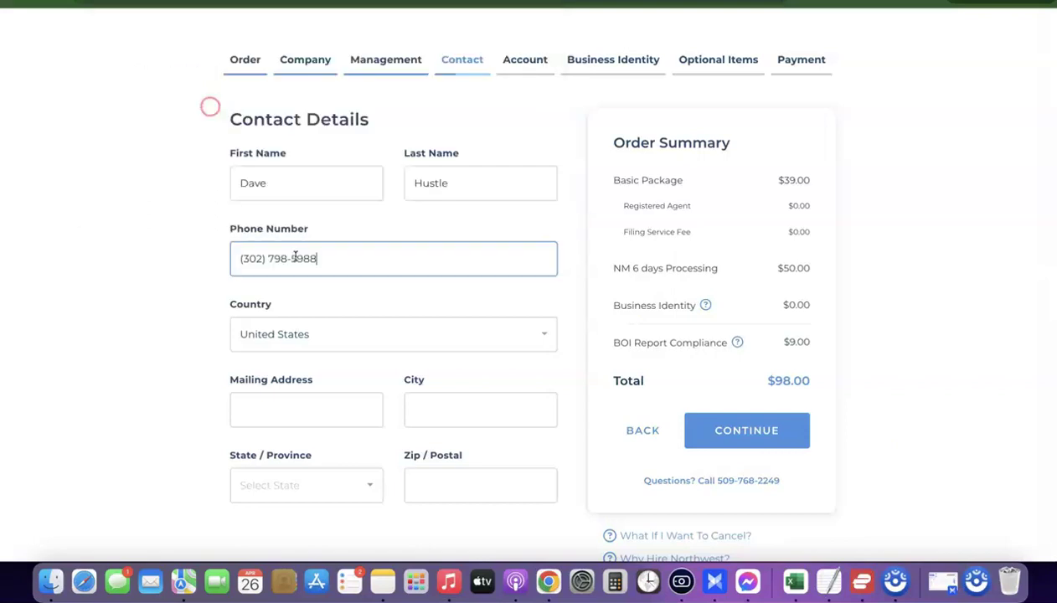
Fill in the zip code and continue to Account Setup.
scroll(201, 316, down, 1)
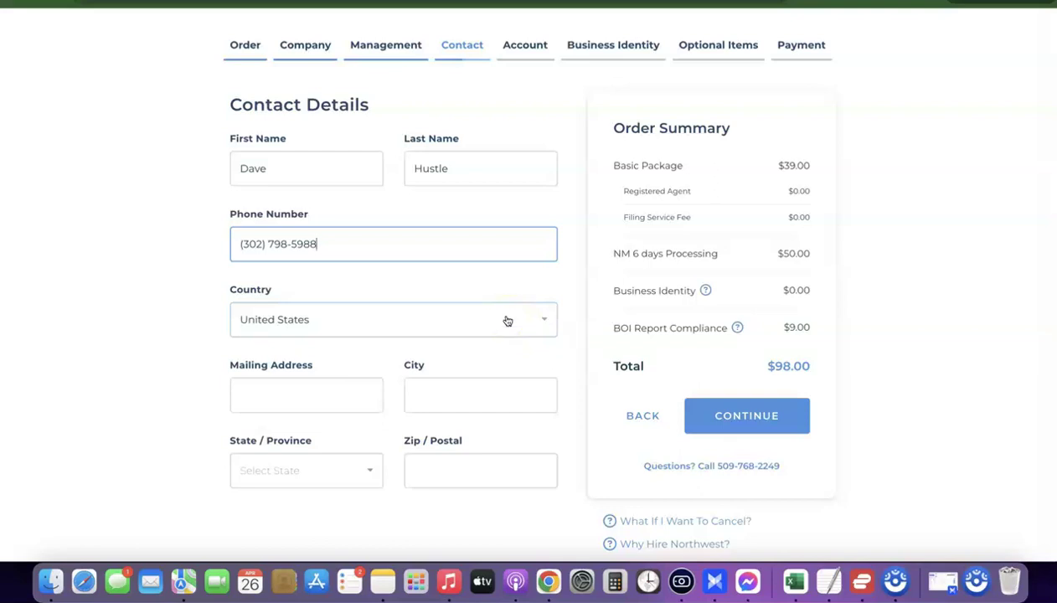
scroll(506, 320, down, 1)
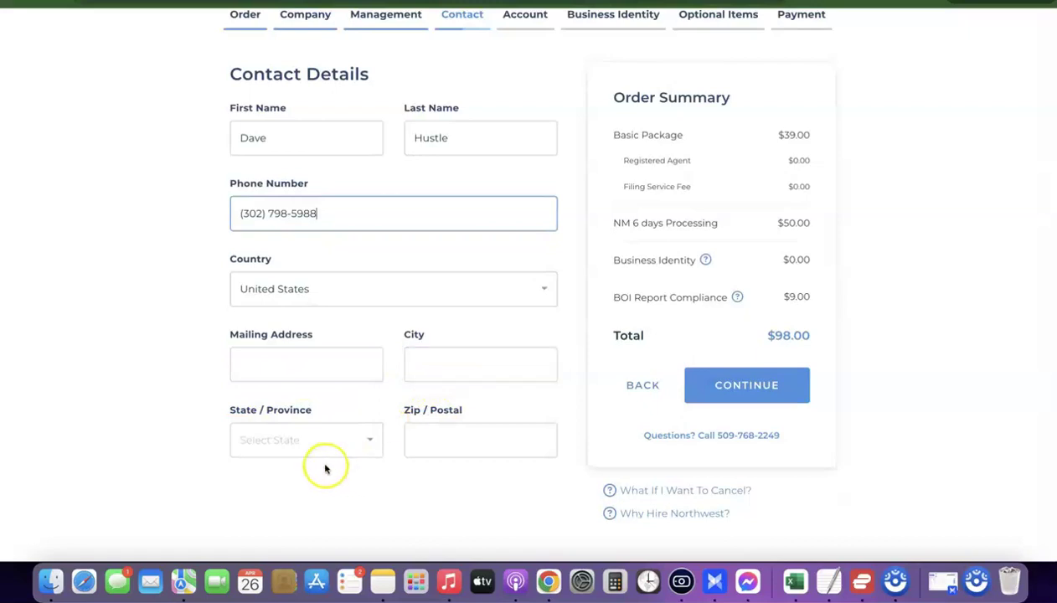
click(447, 443)
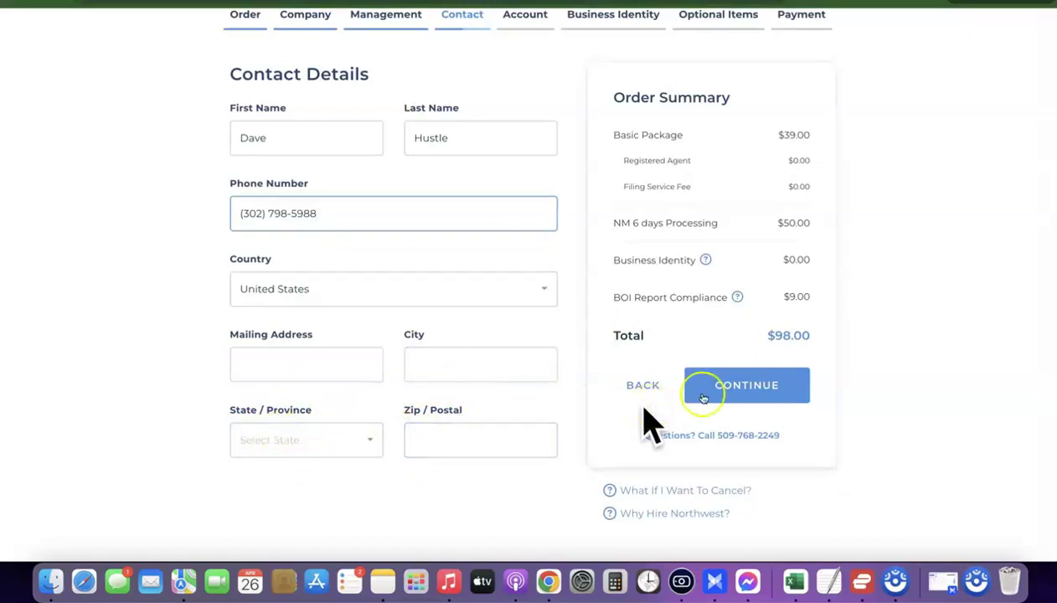
click(782, 381)
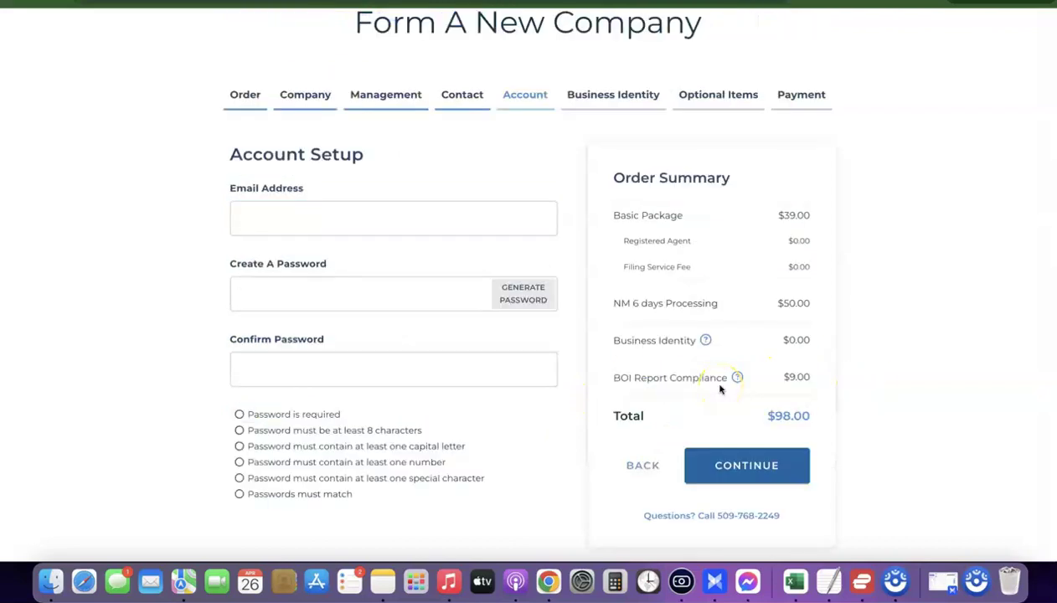
Enter the account e-mail, set and confirm a password, then continue to Business Identity.
click(490, 208)
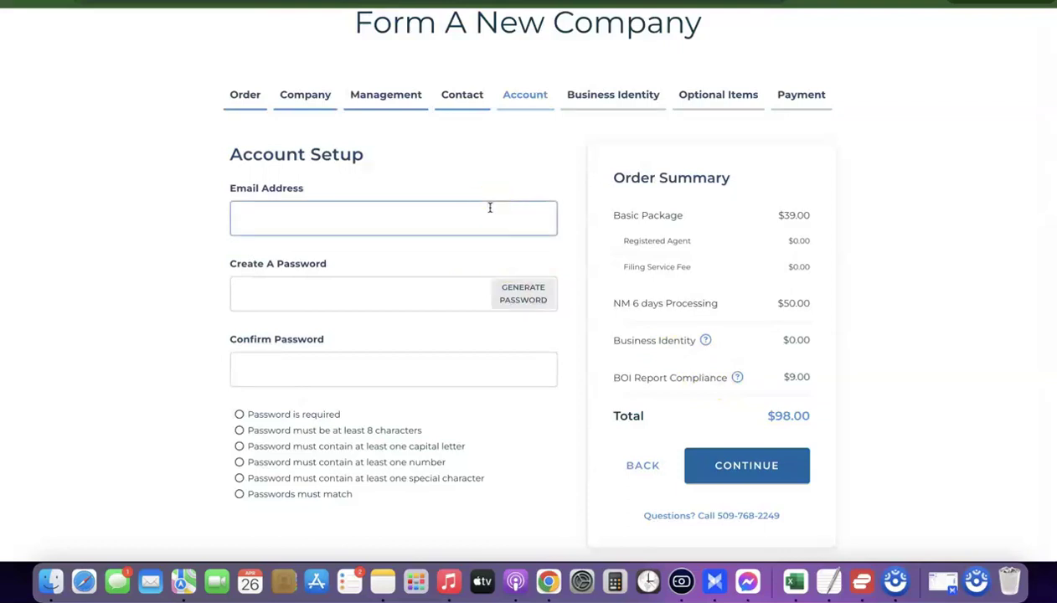
click(412, 293)
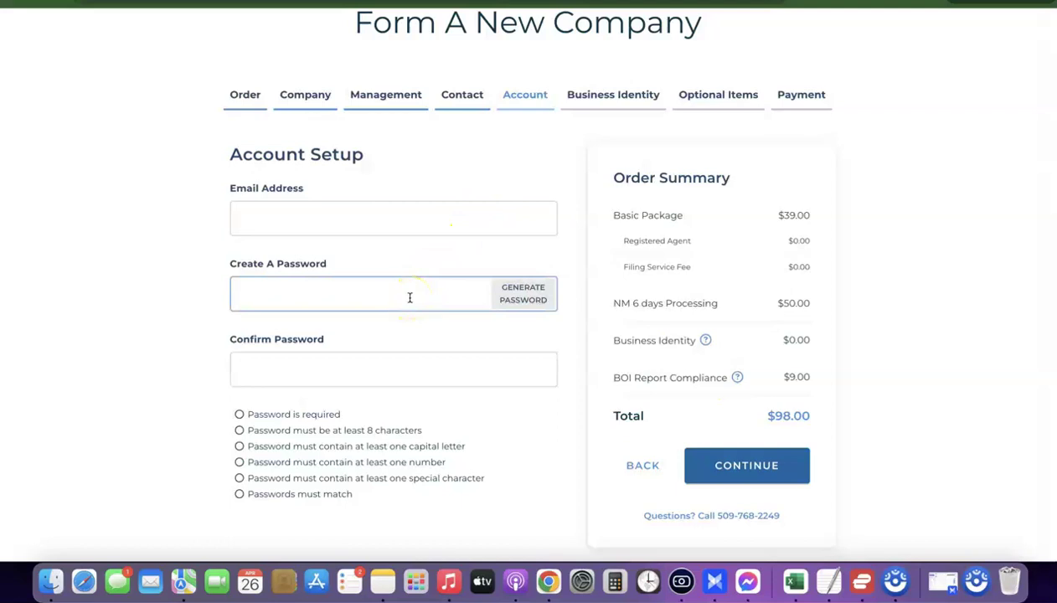
click(823, 394)
click(743, 467)
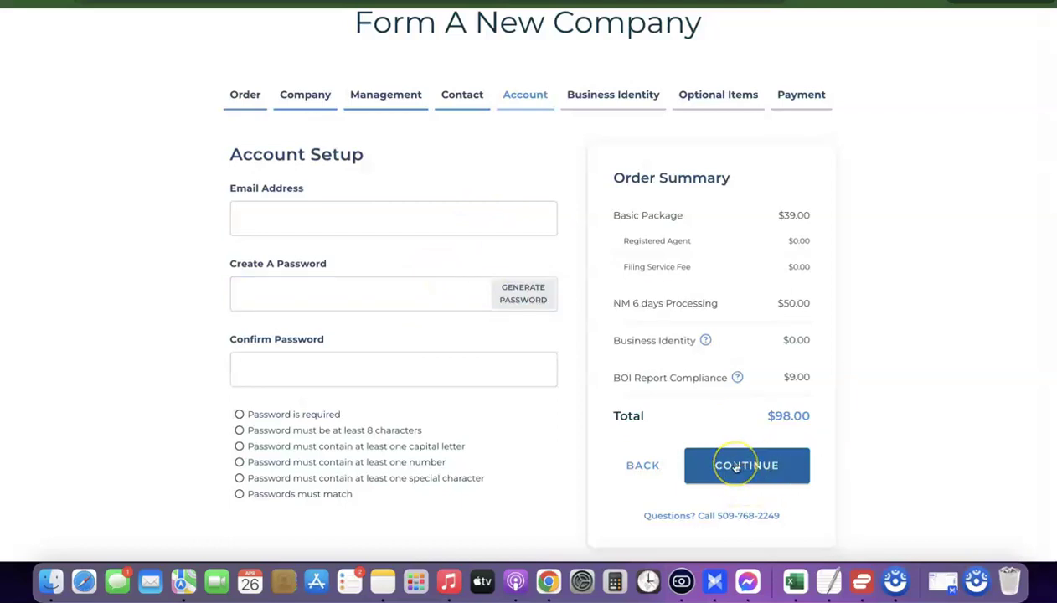
click(448, 338)
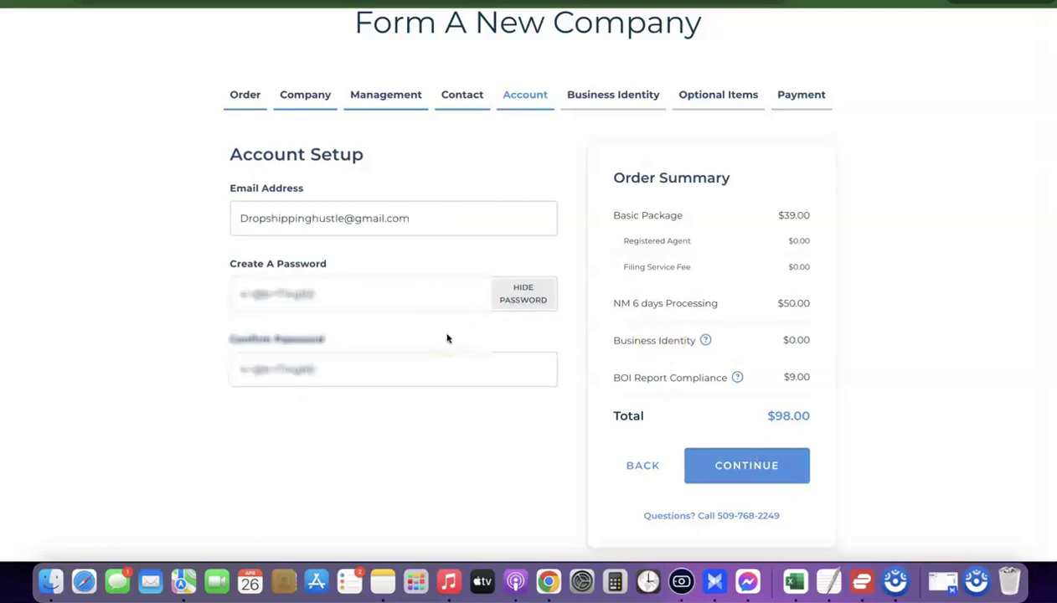
click(749, 471)
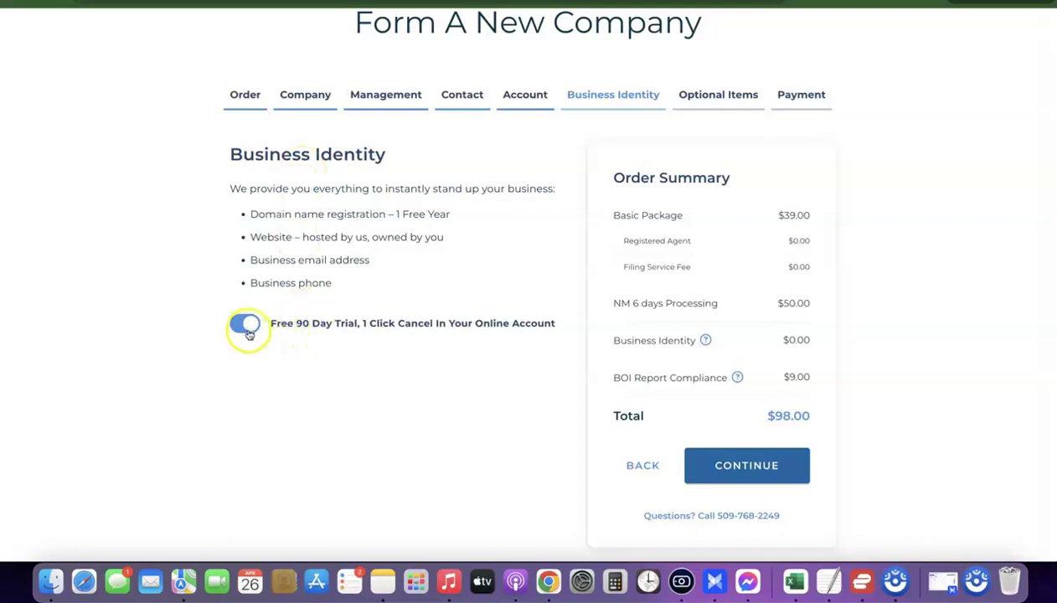
Switch off the Free 90 Day Business Identity trial and continue to Optional Items.
click(245, 326)
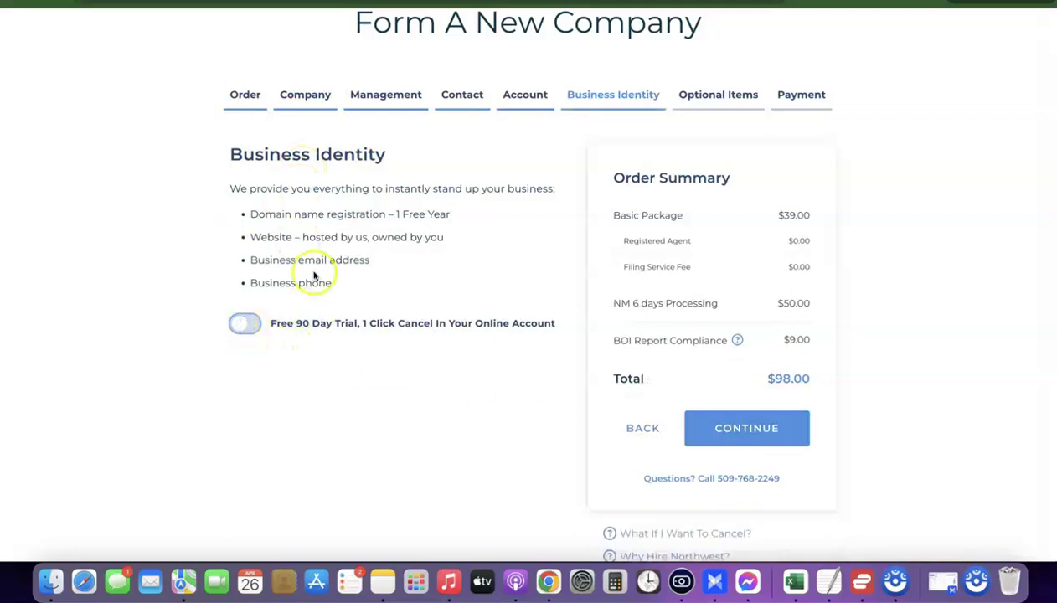
scroll(712, 351, down, 1)
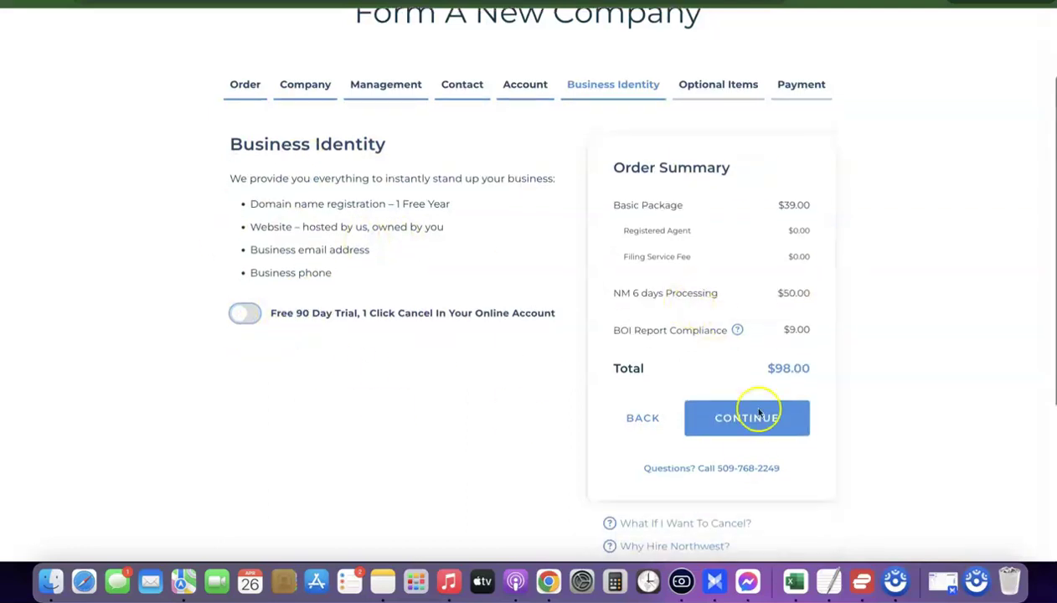
click(741, 422)
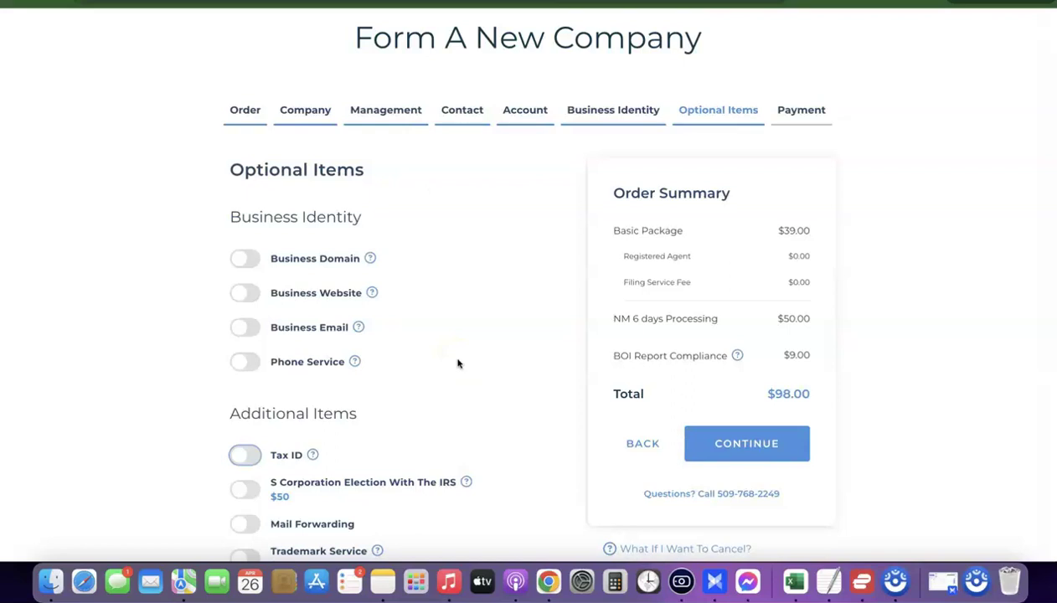
Turn on the Tax ID add-on in Optional Items.
scroll(471, 306, down, 3)
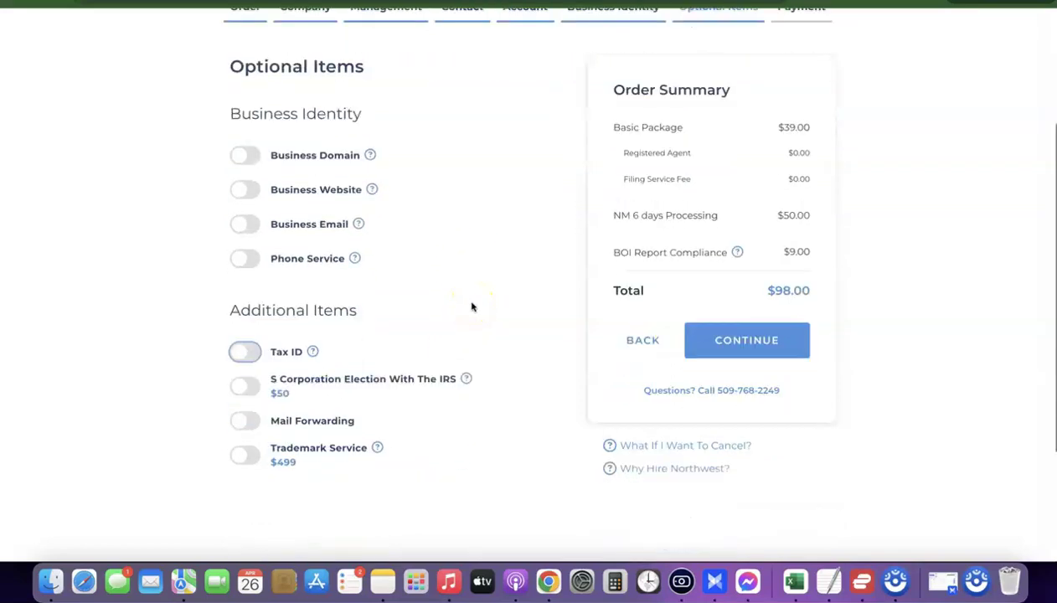
scroll(470, 307, down, 1)
click(242, 295)
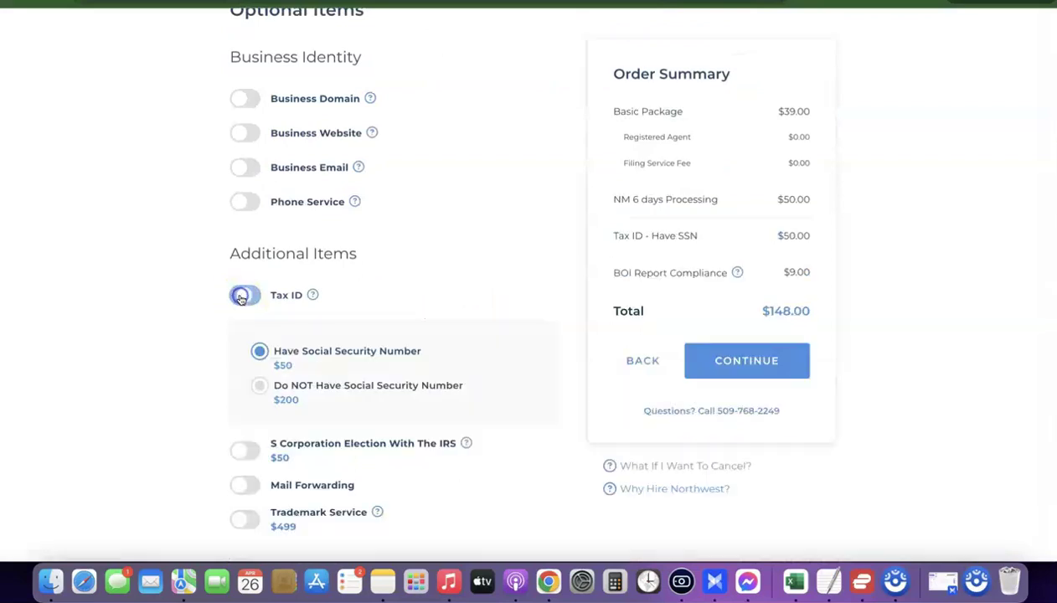
scroll(360, 306, down, 1)
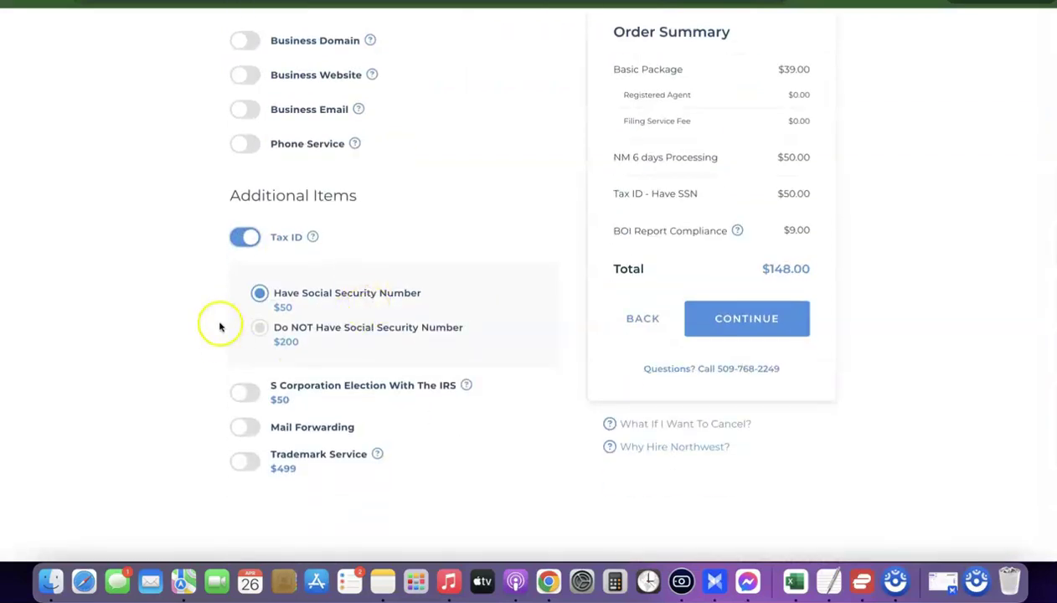
key(super+equal)
key(super+equal)
scroll(219, 328, down, 5)
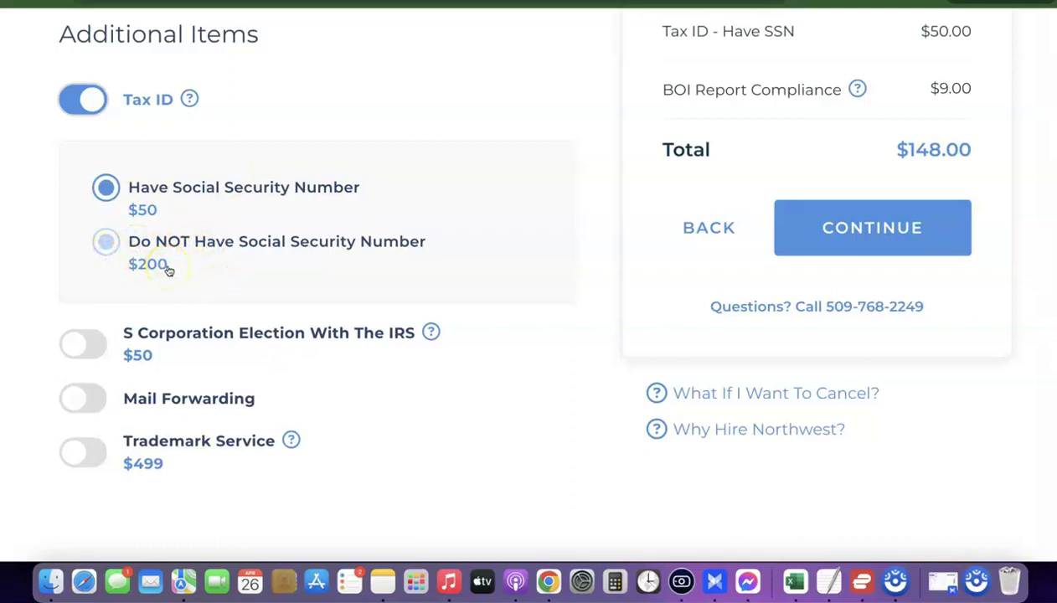
scroll(245, 249, up, 5)
scroll(246, 249, down, 3)
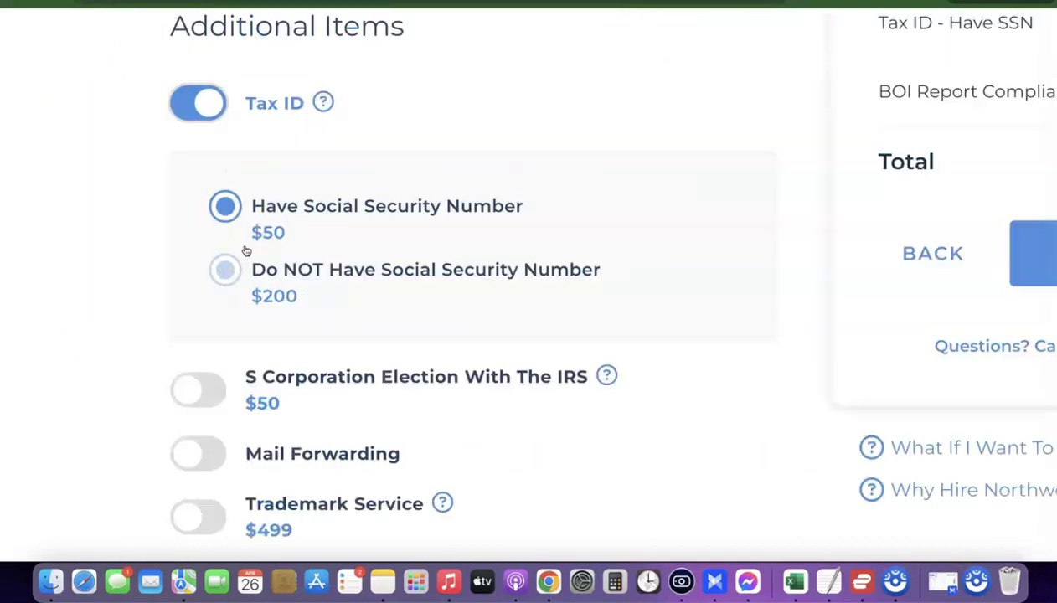
scroll(245, 248, down, 3)
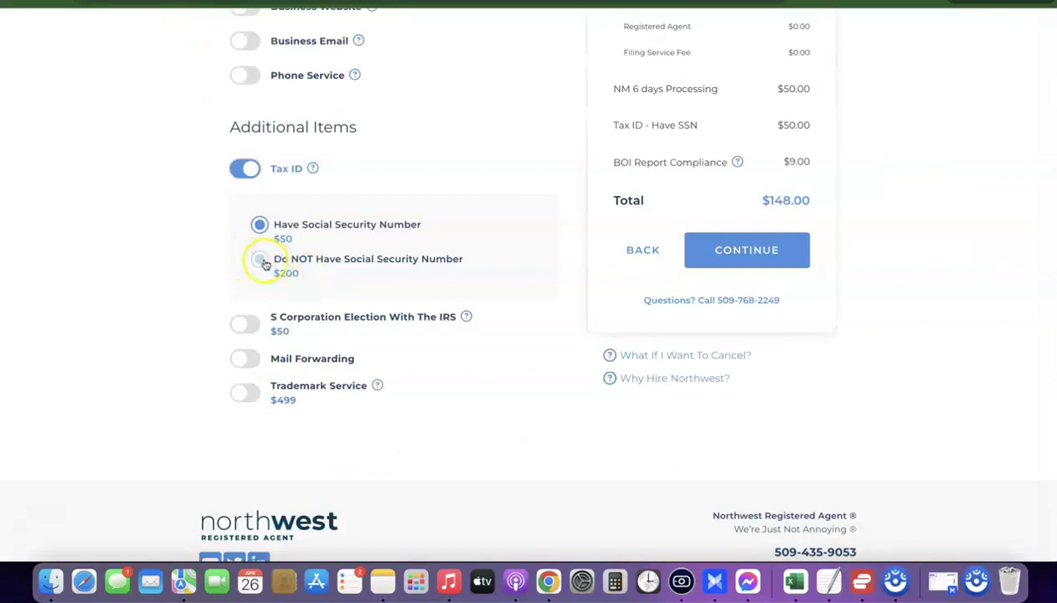
Choose the $200.00 no-Social-Security-Number Tax ID option and continue to payment.
click(262, 261)
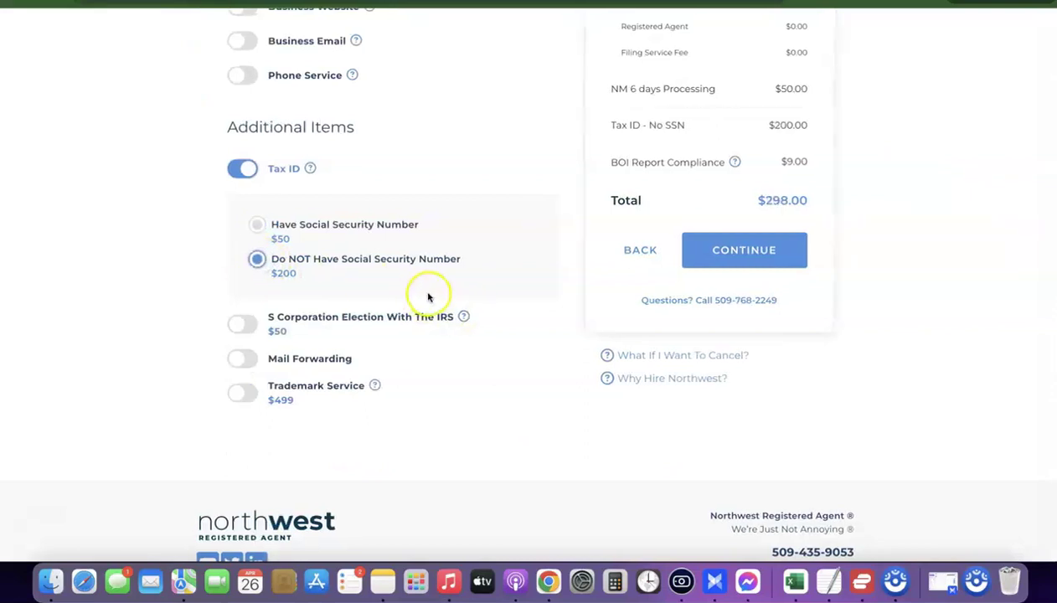
scroll(457, 303, up, 3)
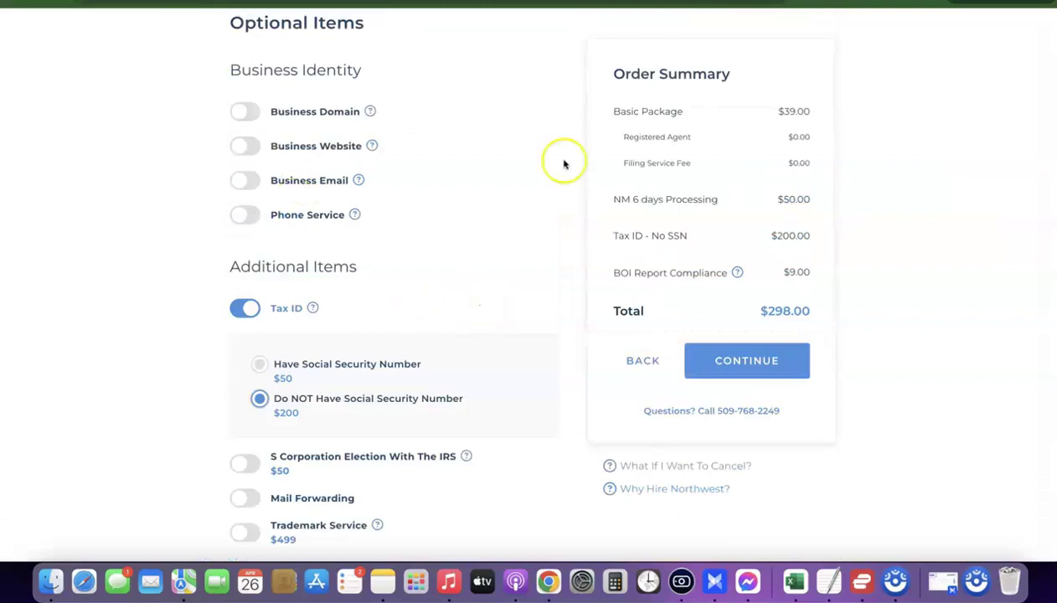
scroll(586, 168, down, 2)
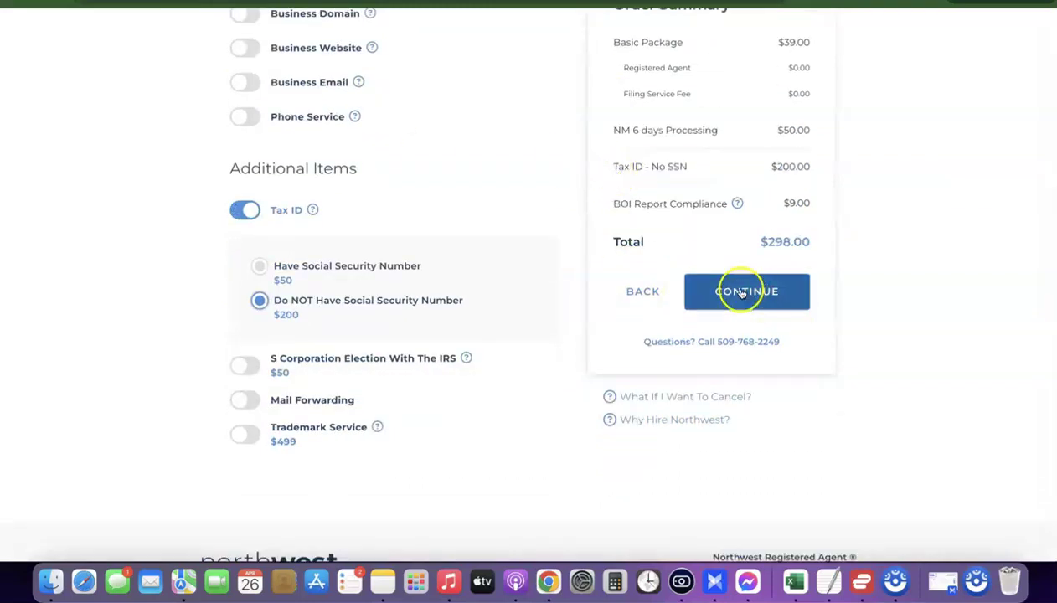
click(744, 294)
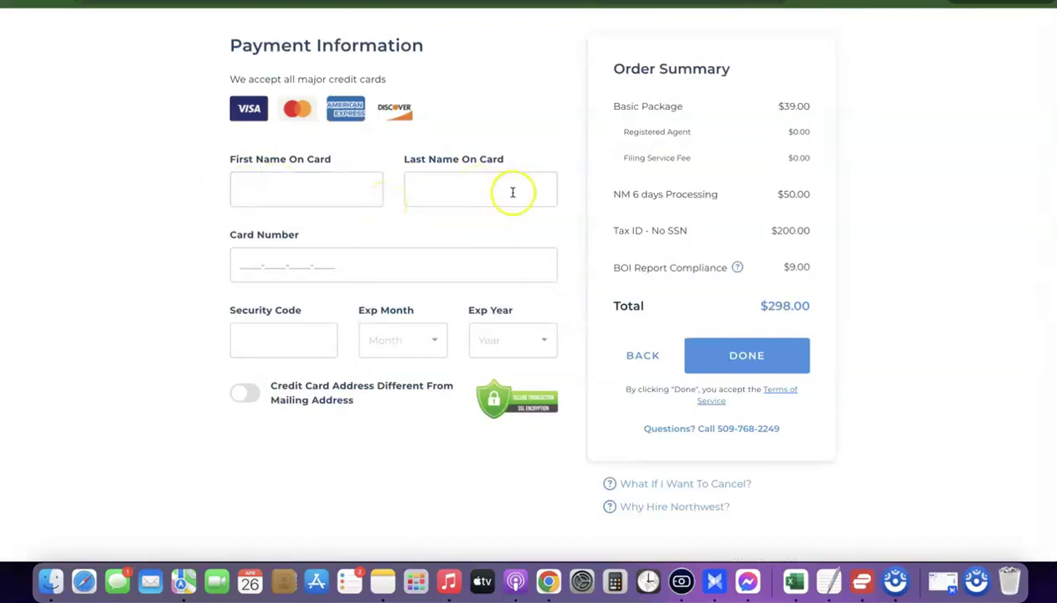
Leave the cardholder and card number fields blank and open the Form W-7 (Rev. August 2019) PDF.
click(463, 194)
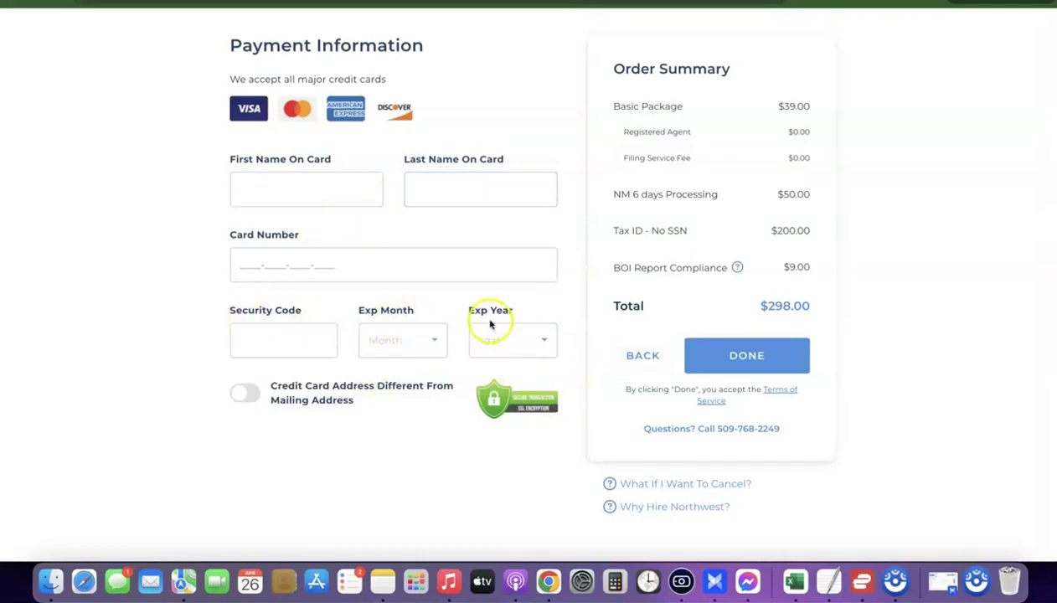
click(385, 275)
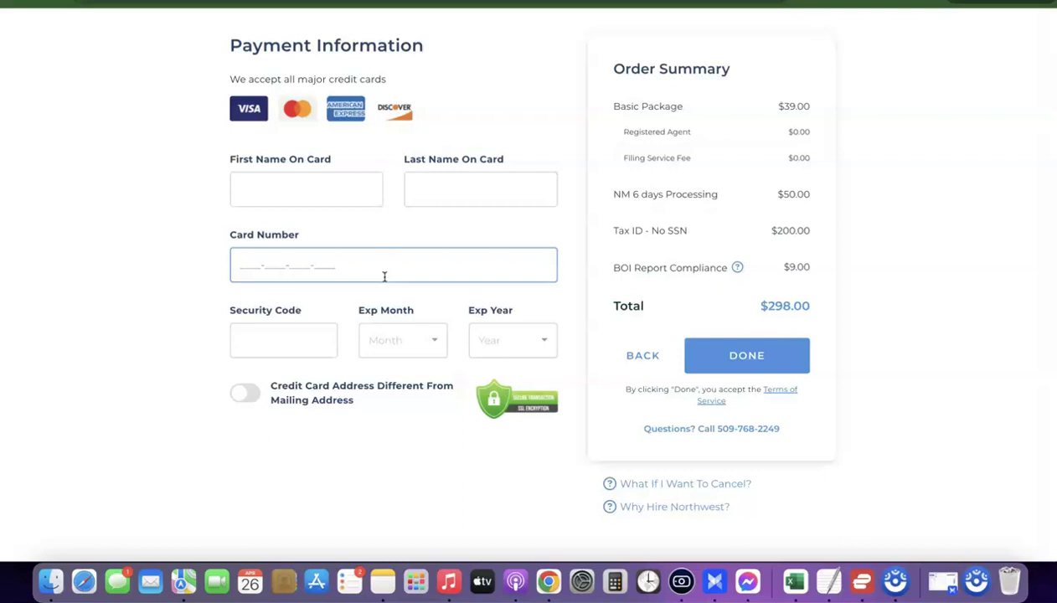
click(359, 217)
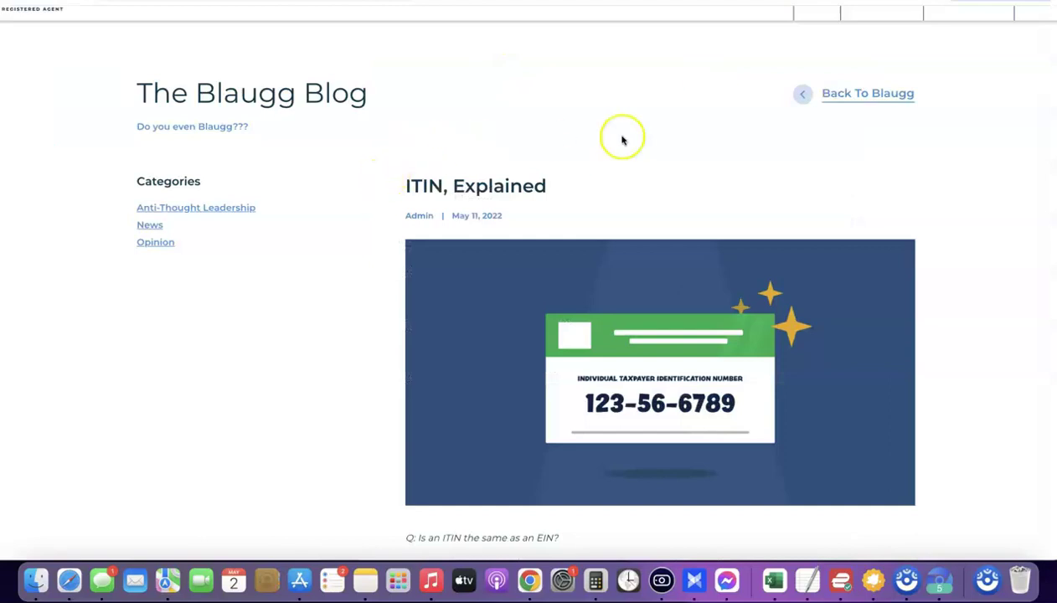
Scroll through the 'ITIN, Explained' article, then go to theitin.com.
scroll(621, 138, down, 5)
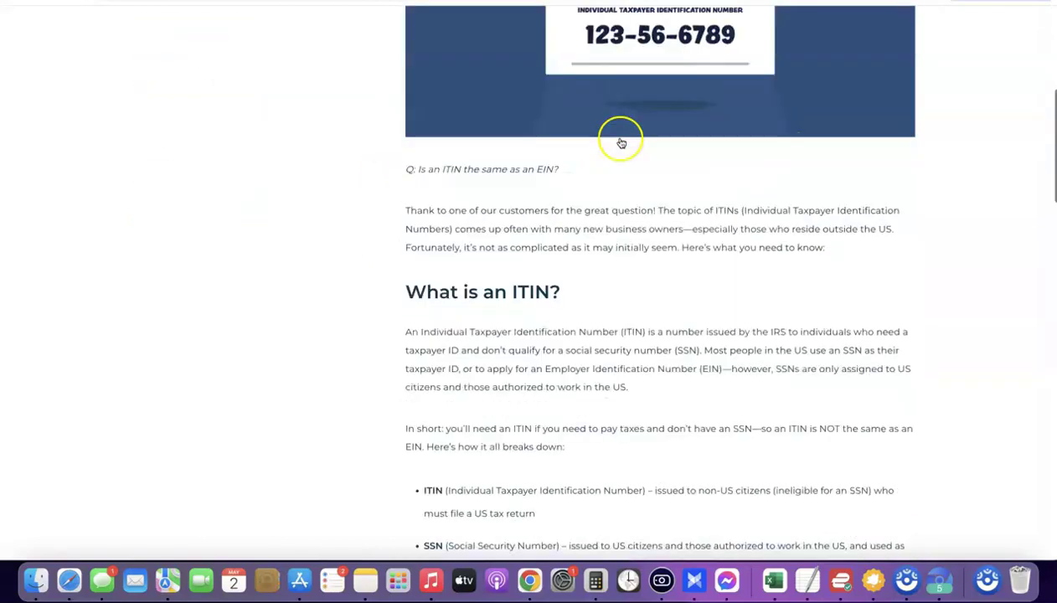
scroll(621, 142, up, 5)
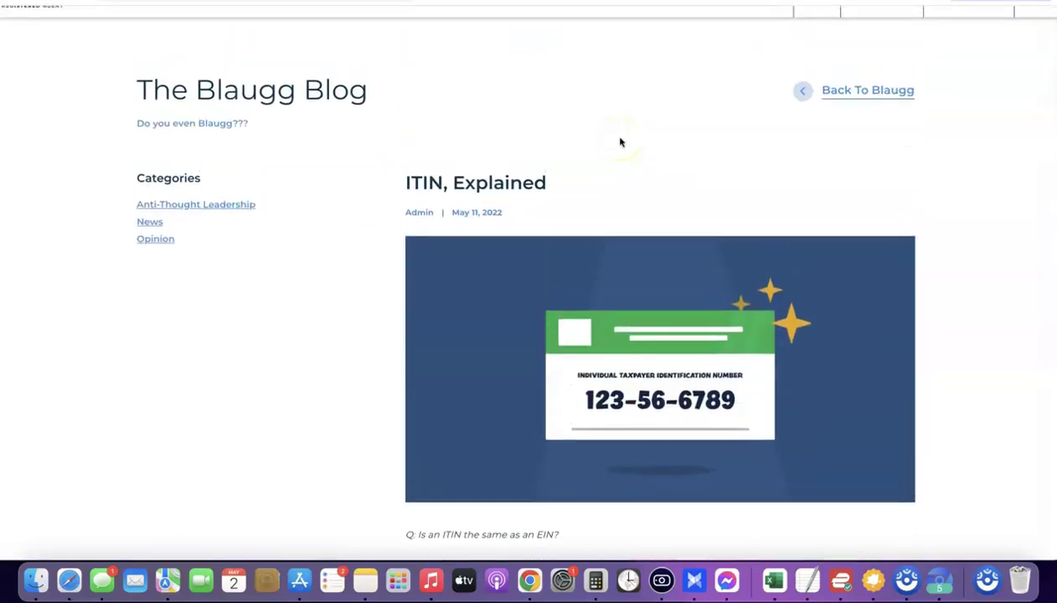
scroll(621, 142, down, 15)
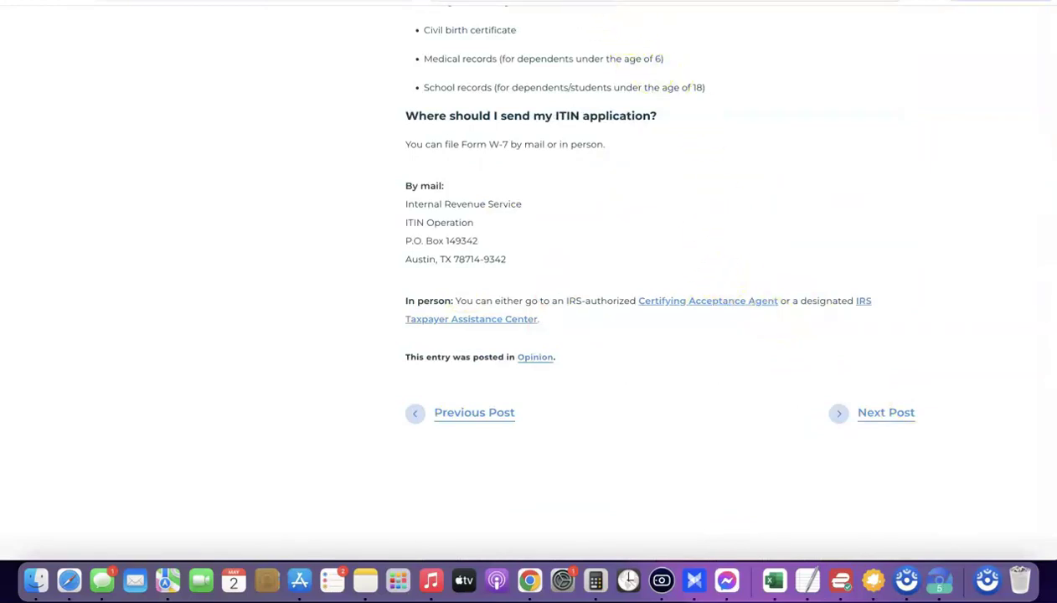
click(448, 3)
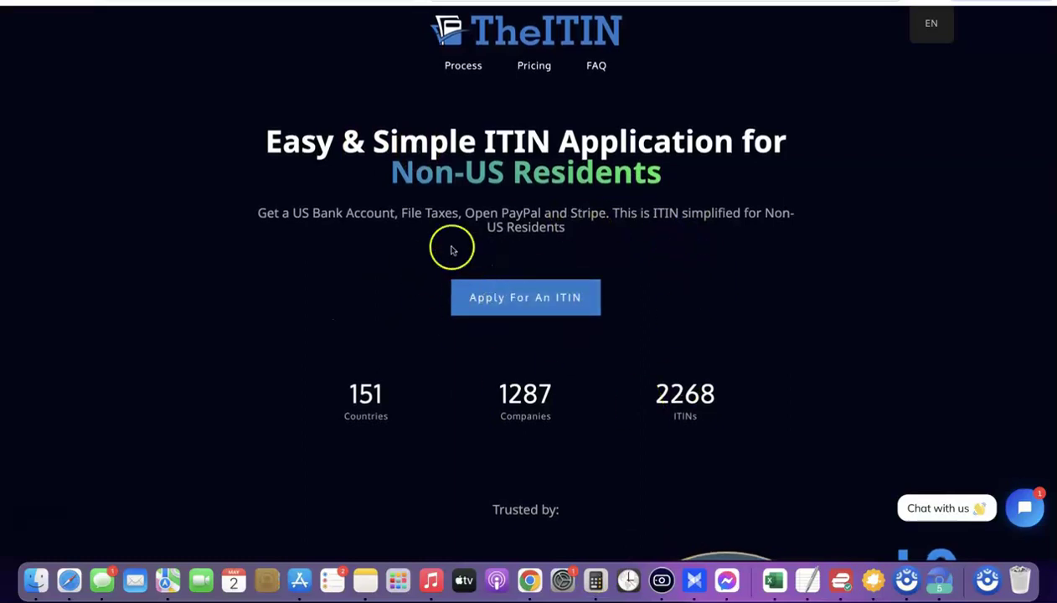
Start an ITIN application and review the $348 one-time-fee pricing card.
click(529, 305)
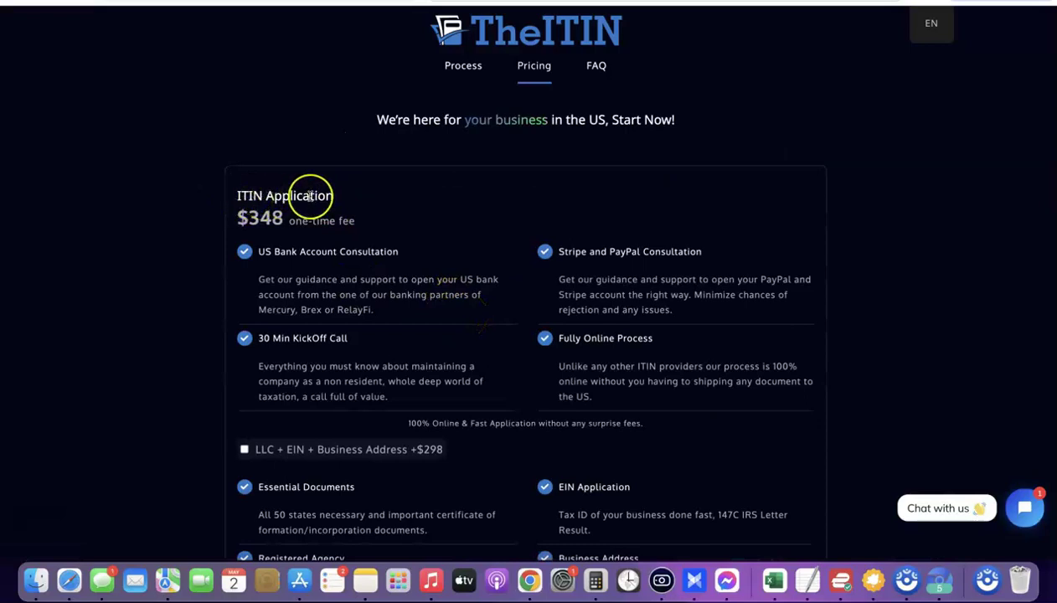
scroll(312, 191, down, 1)
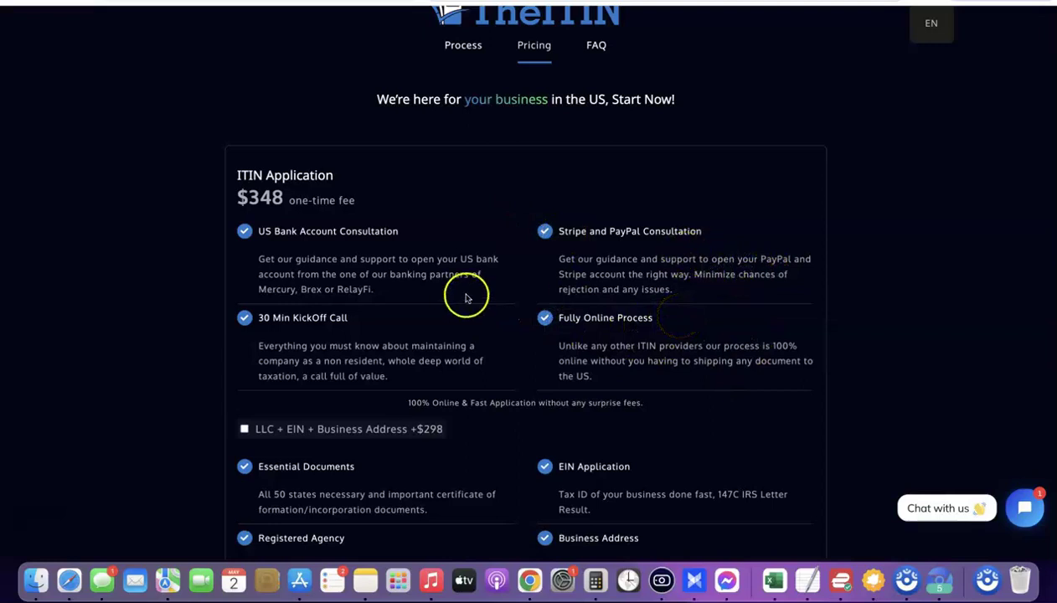
scroll(467, 297, down, 8)
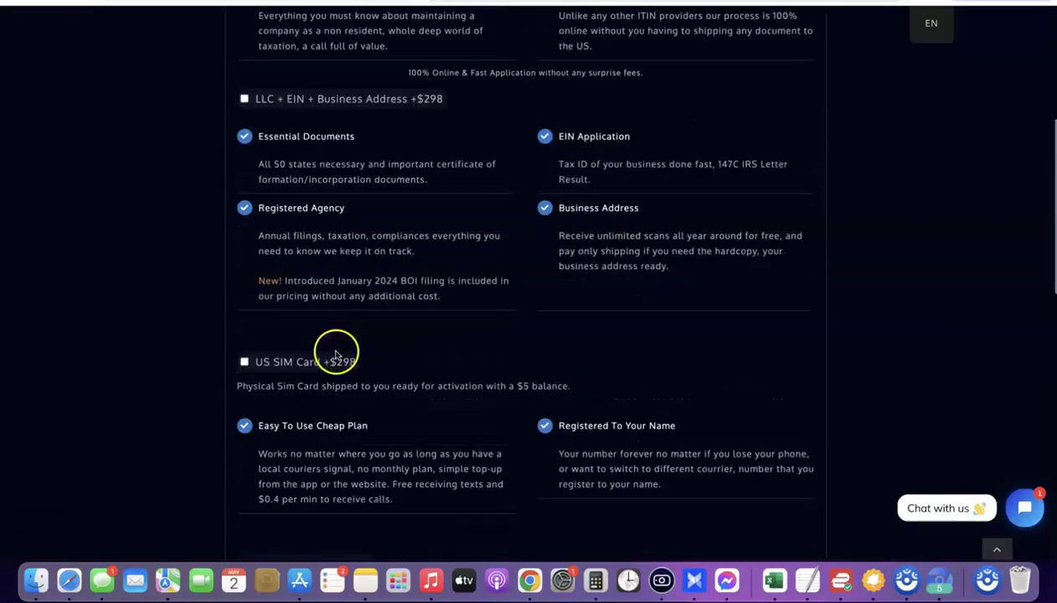
scroll(335, 356, down, 17)
scroll(335, 354, up, 20)
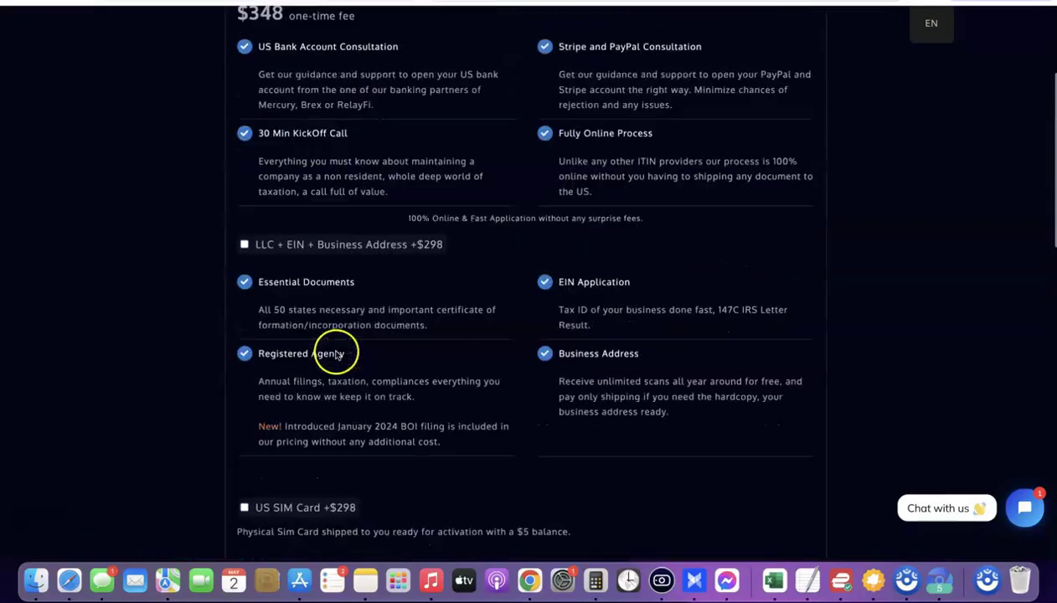
scroll(339, 352, up, 6)
scroll(306, 271, down, 10)
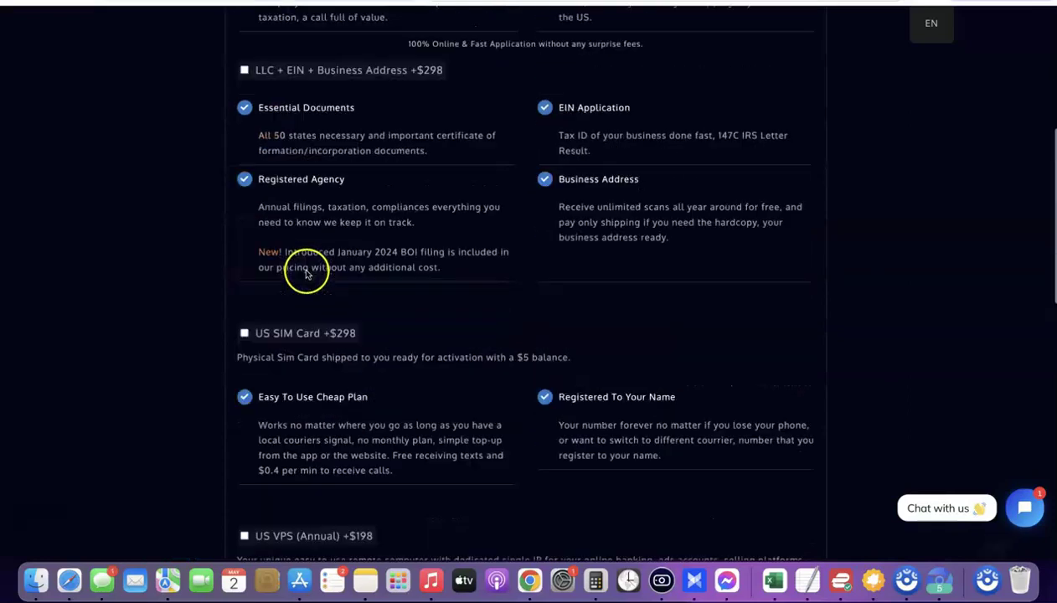
scroll(307, 271, up, 9)
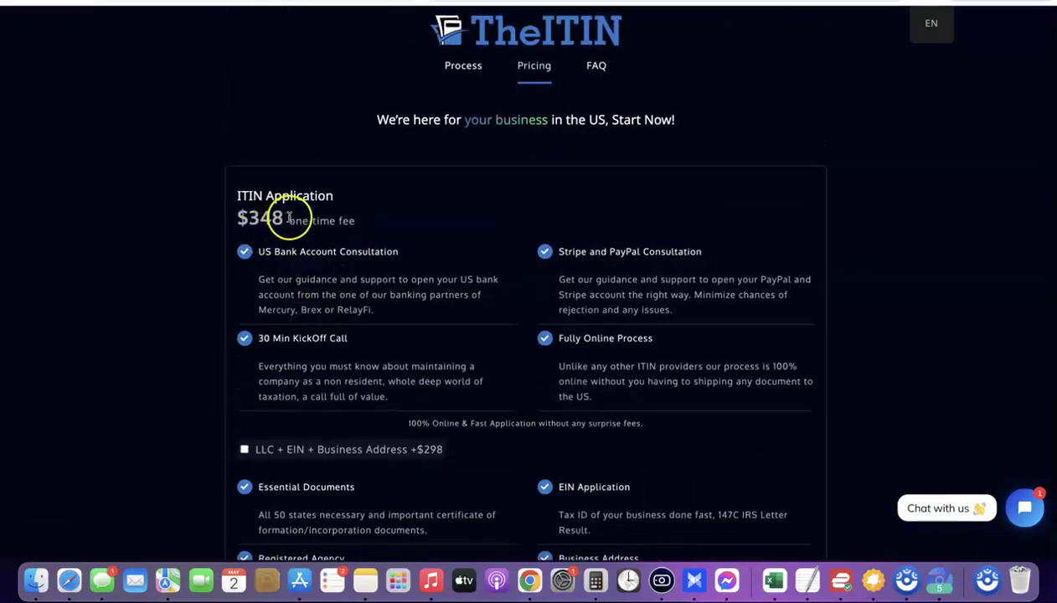
drag(289, 219, 390, 224)
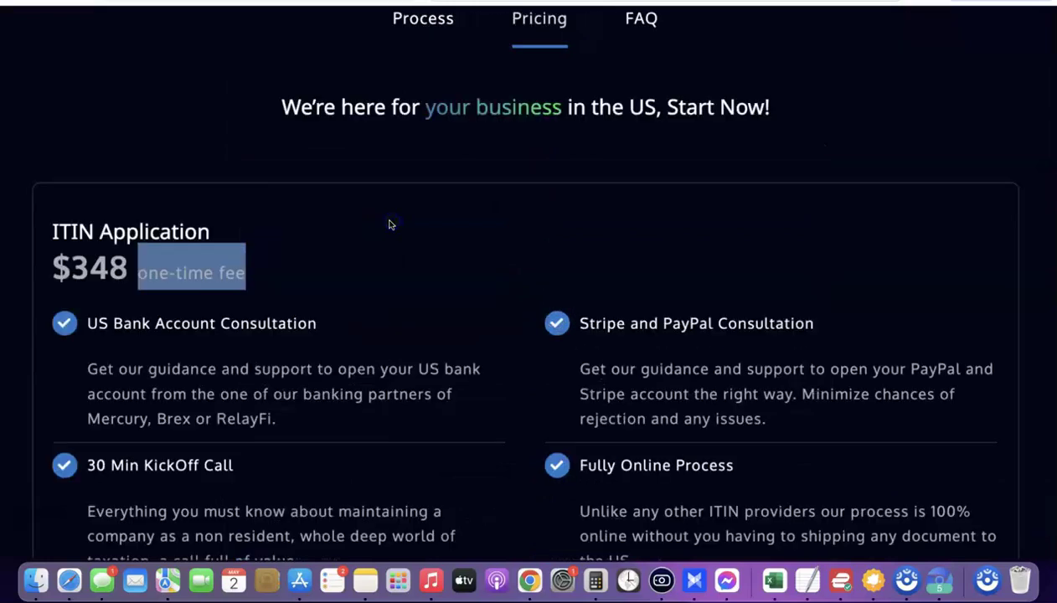
scroll(389, 225, up, 5)
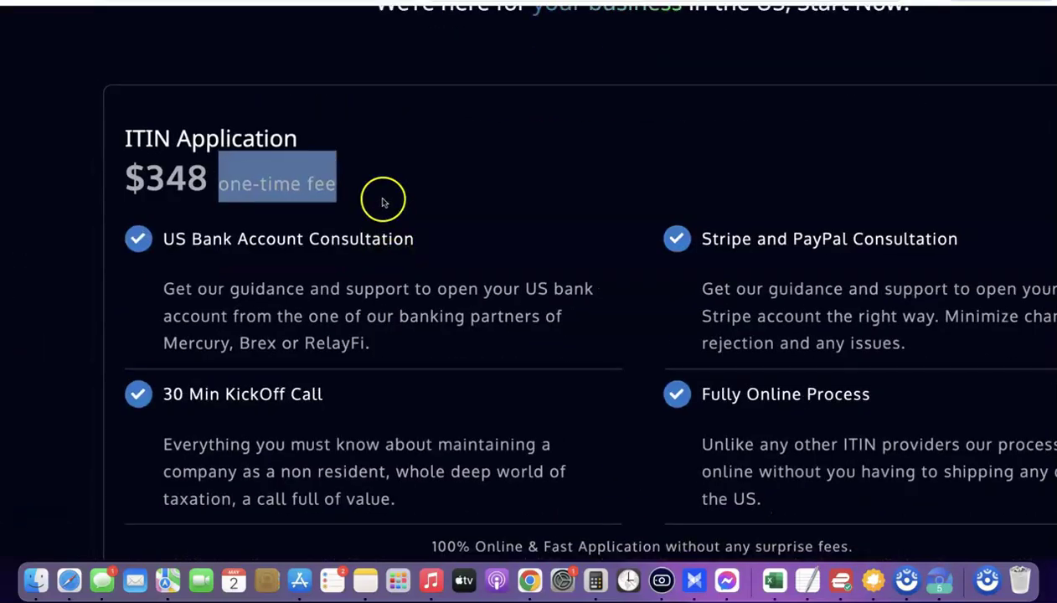
scroll(383, 202, down, 5)
click(379, 186)
Add the $348 ITIN Application to the cart with no add-ons ticked.
scroll(370, 205, down, 8)
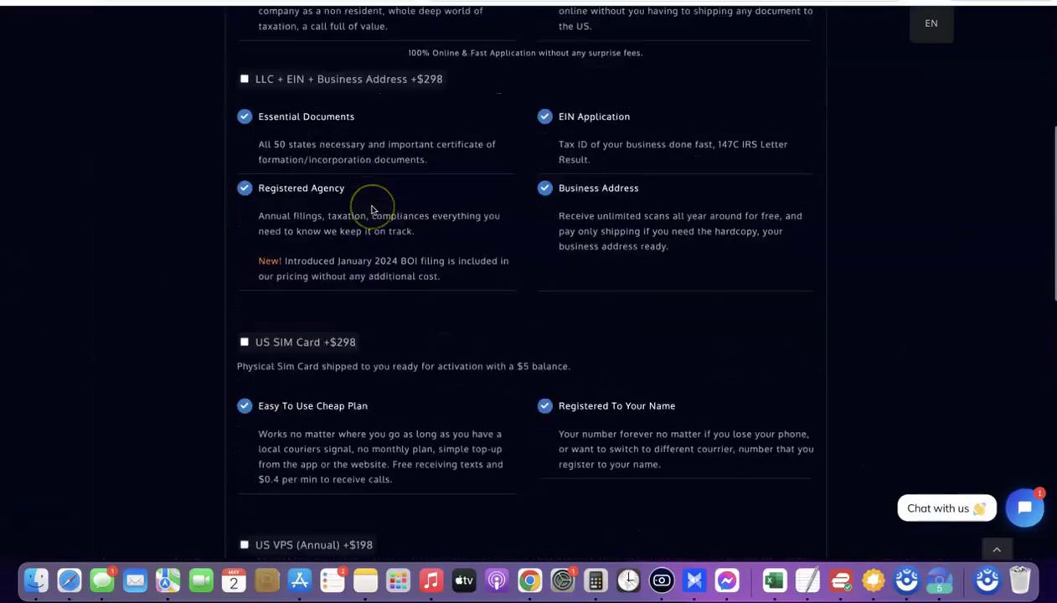
scroll(371, 209, down, 10)
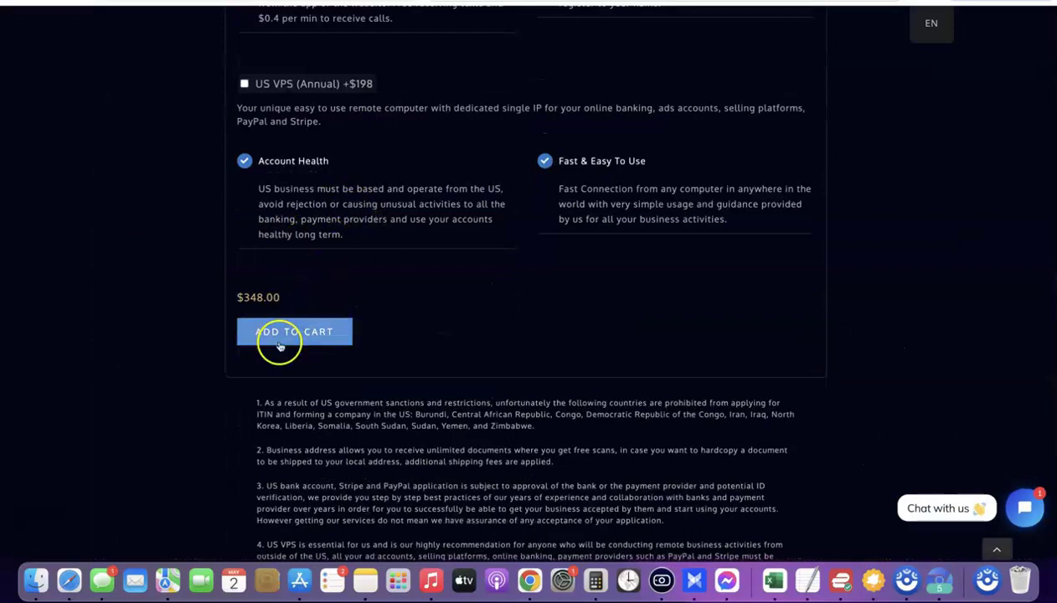
click(285, 334)
Check the cart holding the ITIN Application, then return to TikTok Shop's portal chooser.
click(522, 226)
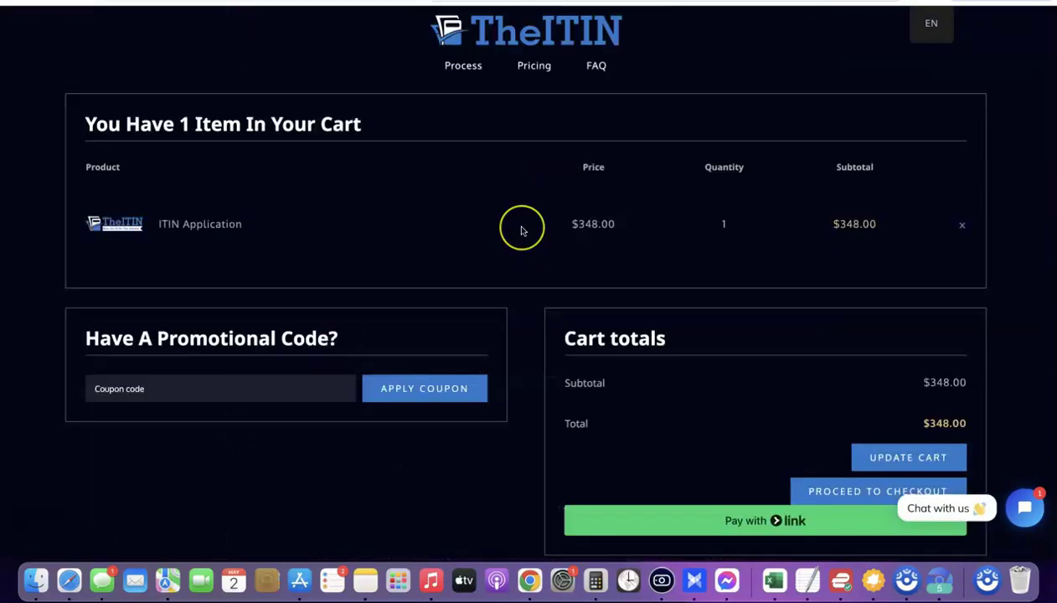
click(574, 446)
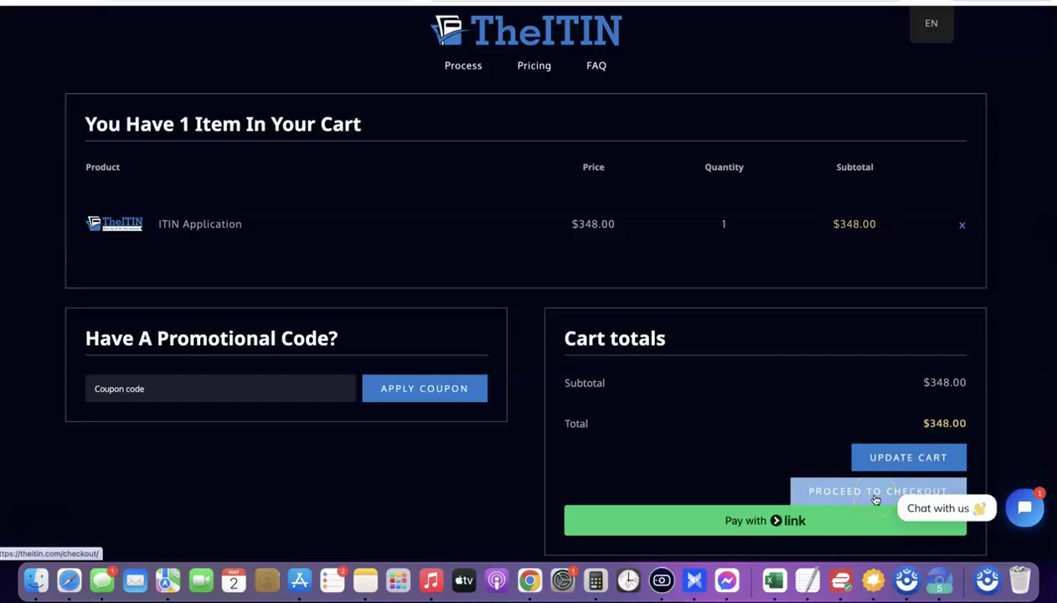
click(822, 445)
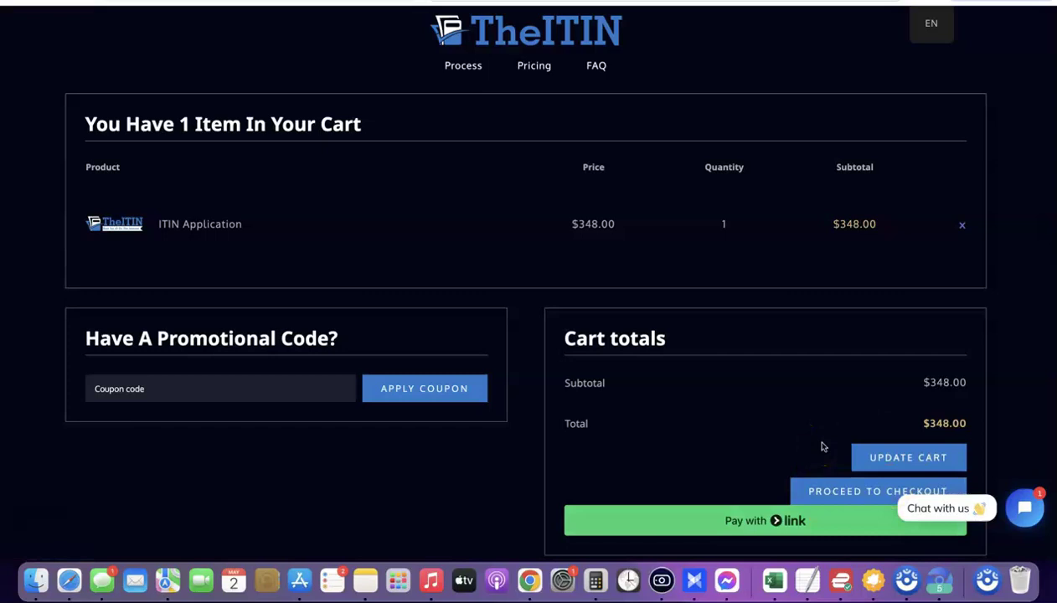
click(814, 447)
click(808, 453)
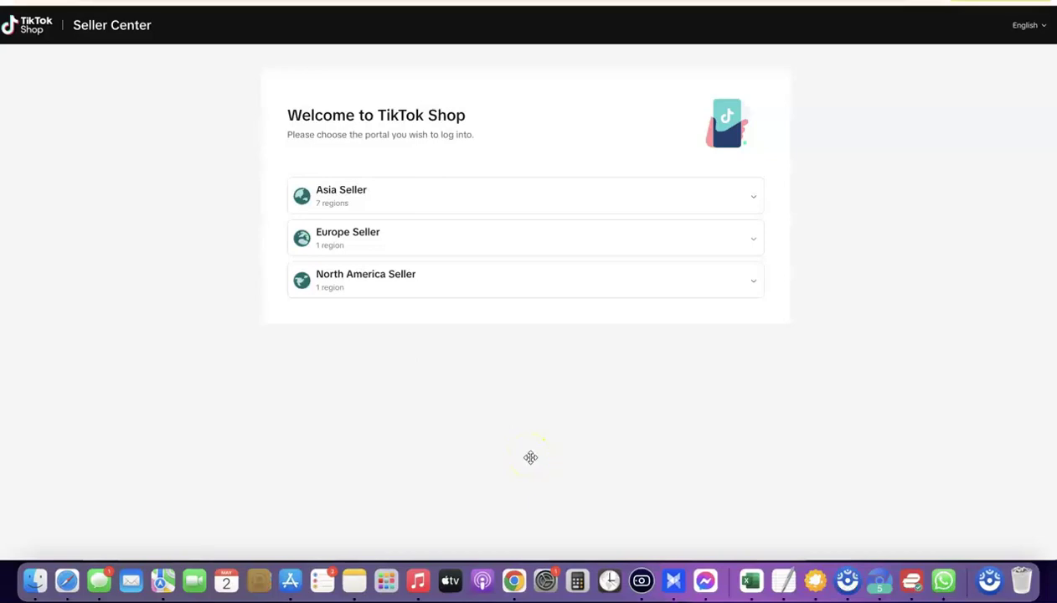
Choose the North America United States seller portal and sign up with the email.
click(755, 281)
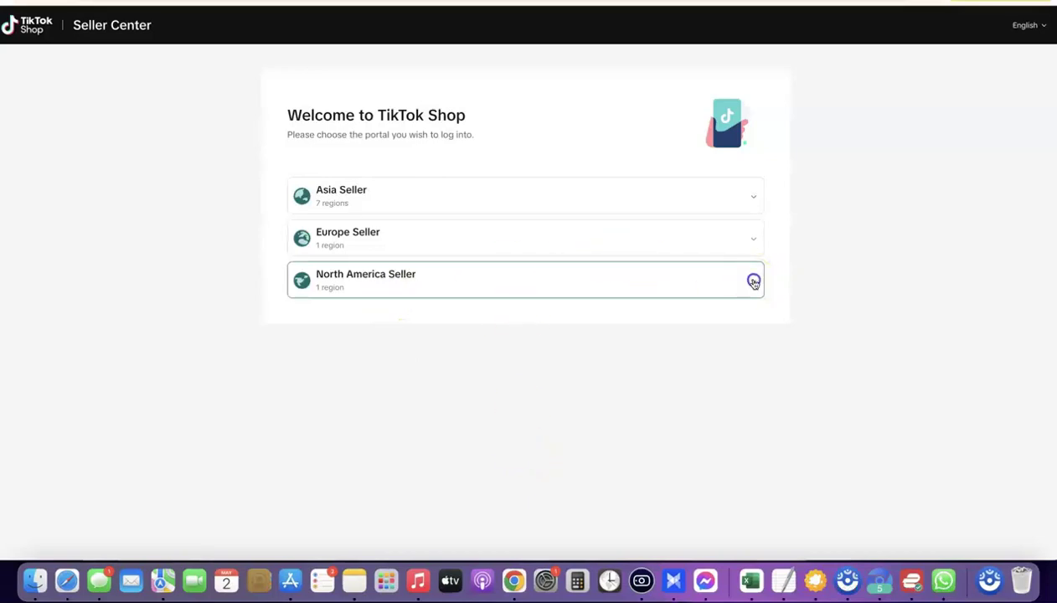
click(735, 317)
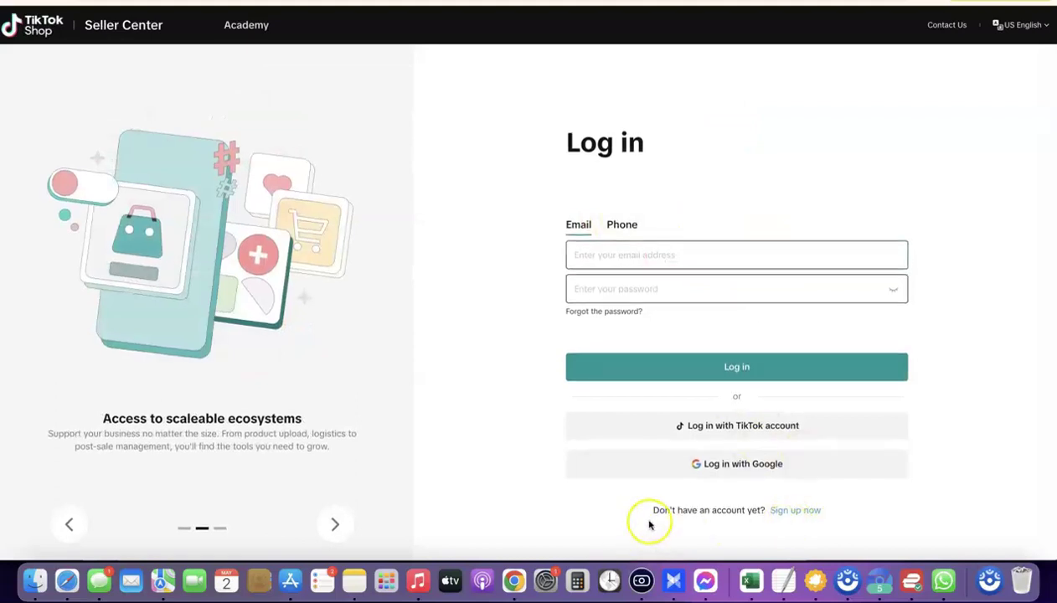
click(795, 511)
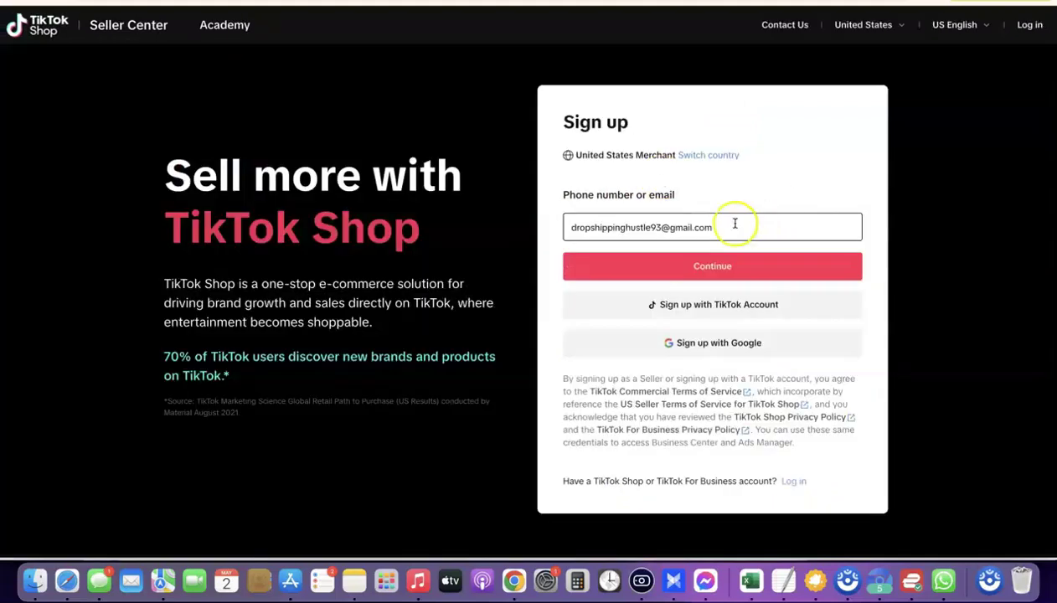
click(723, 269)
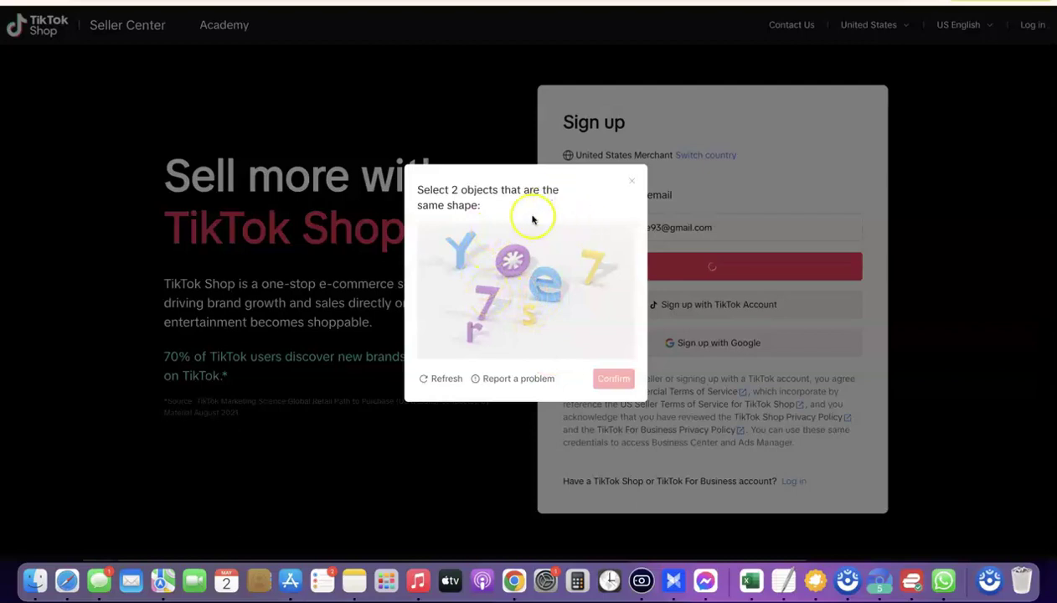
Solve the shape puzzle by matching the purple and yellow 7s.
click(487, 305)
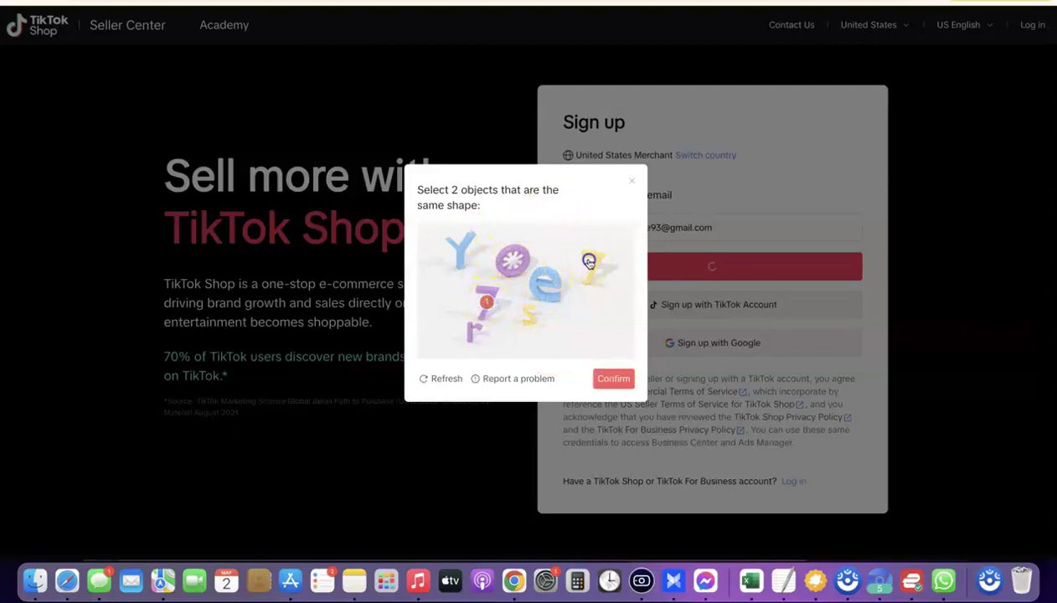
click(588, 260)
click(614, 380)
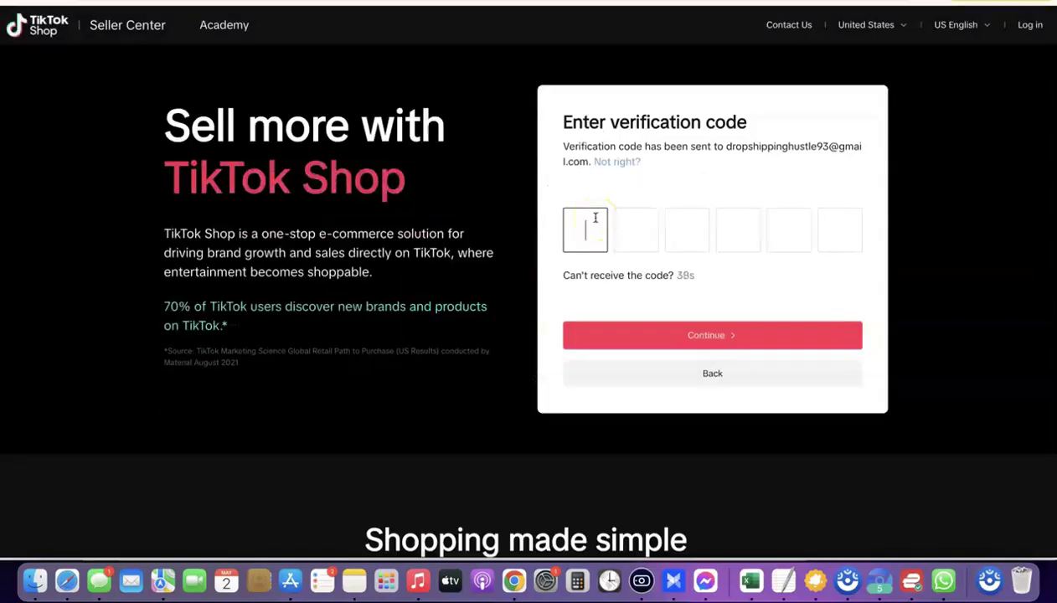
click(585, 219)
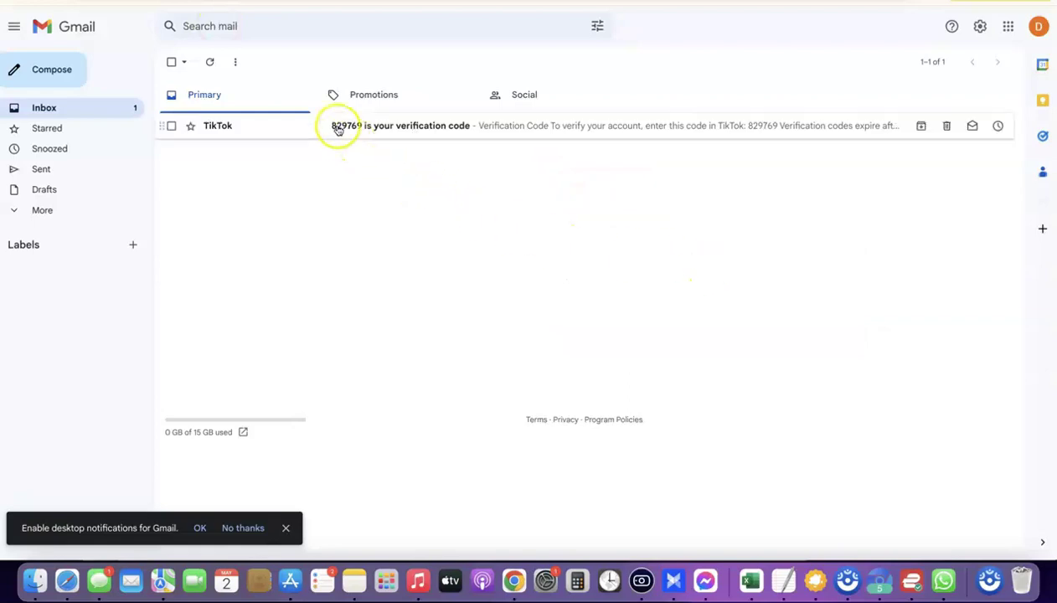
Copy the verification code from TikTok's email and return to the first code box.
click(338, 130)
double_click(243, 312)
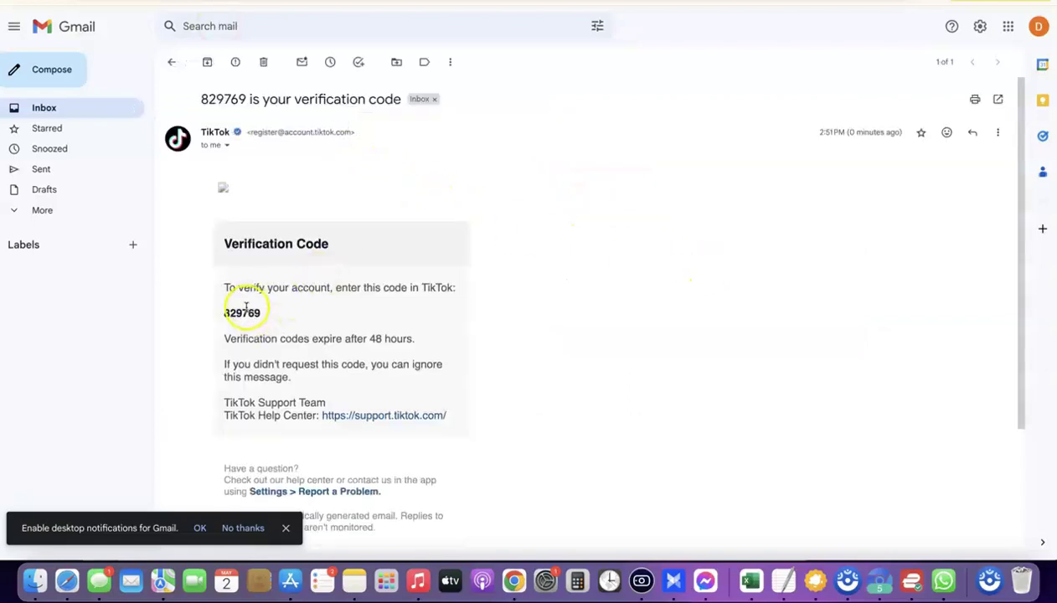
right_click(246, 308)
click(274, 335)
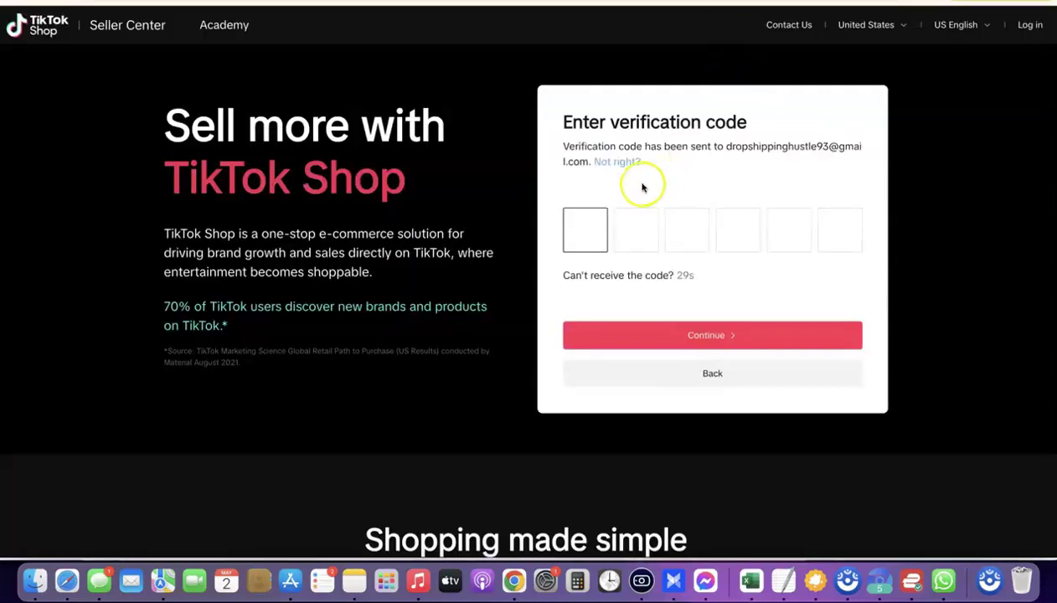
click(584, 234)
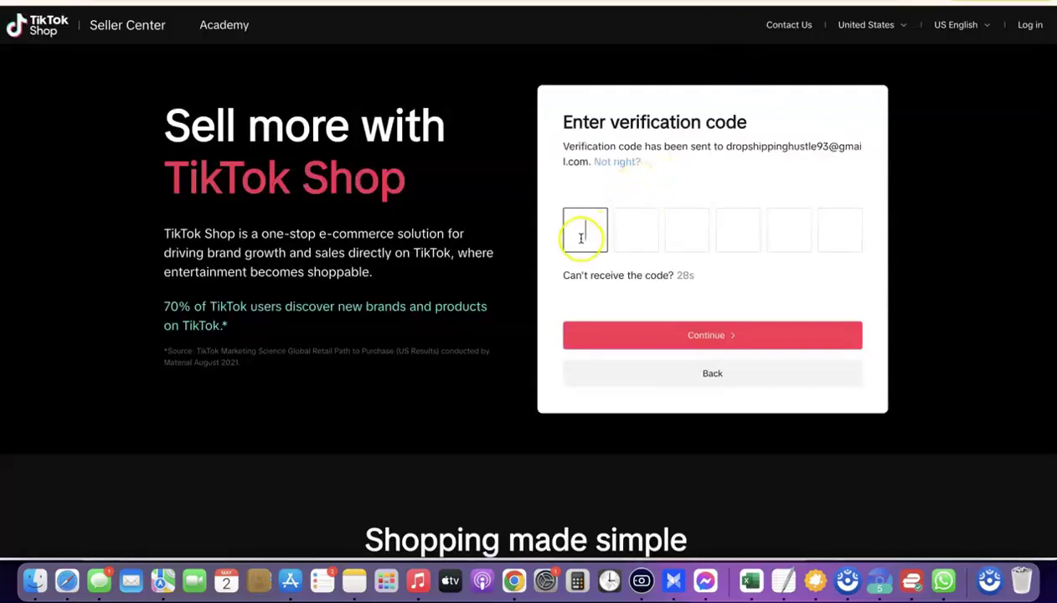
Paste the verification code and accept a suggested strong account password.
key(super+v)
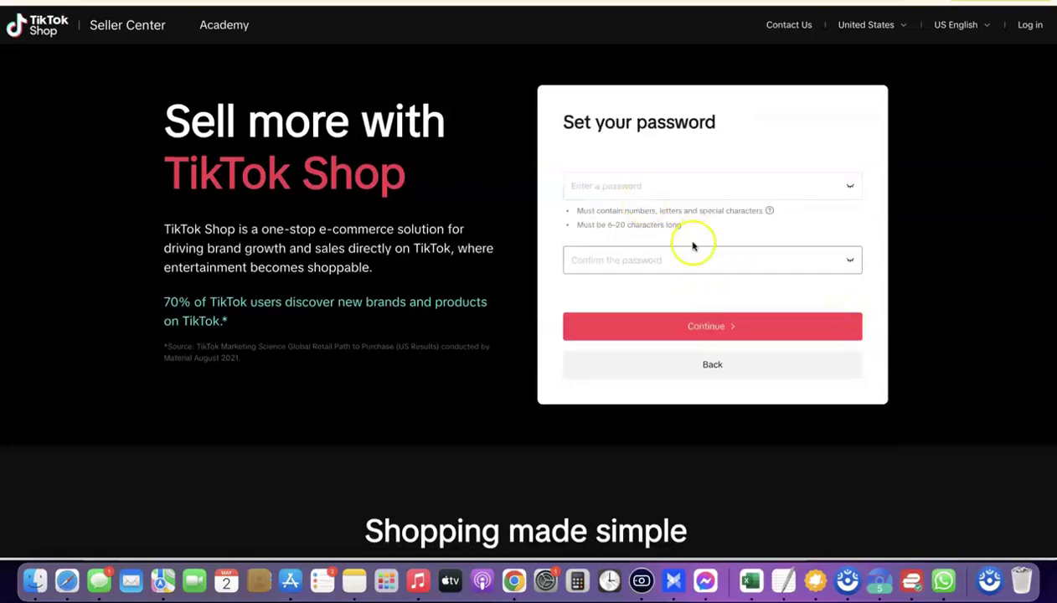
click(654, 187)
right_click(654, 188)
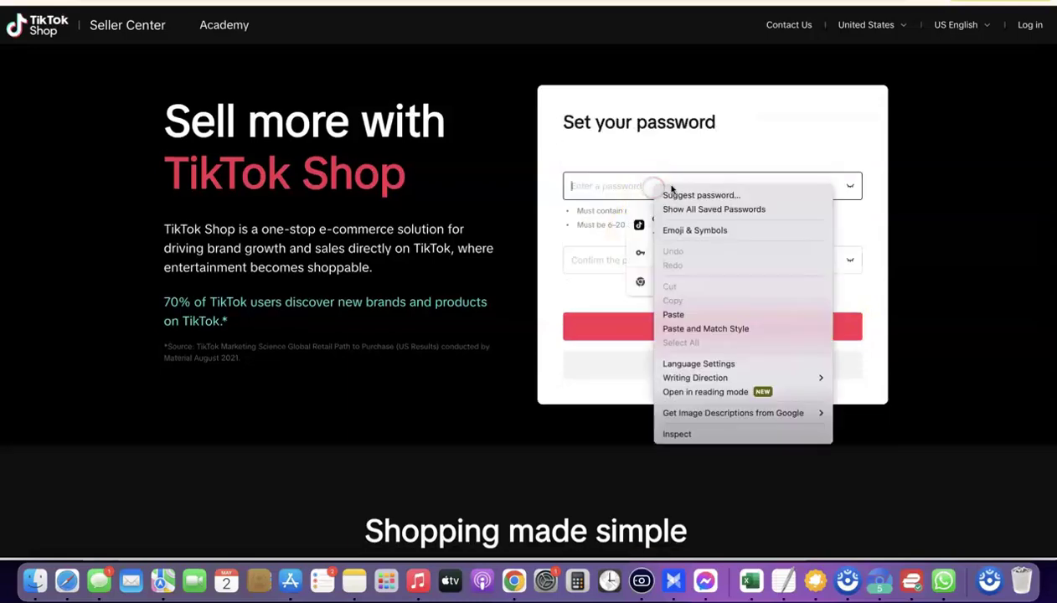
click(680, 191)
click(695, 223)
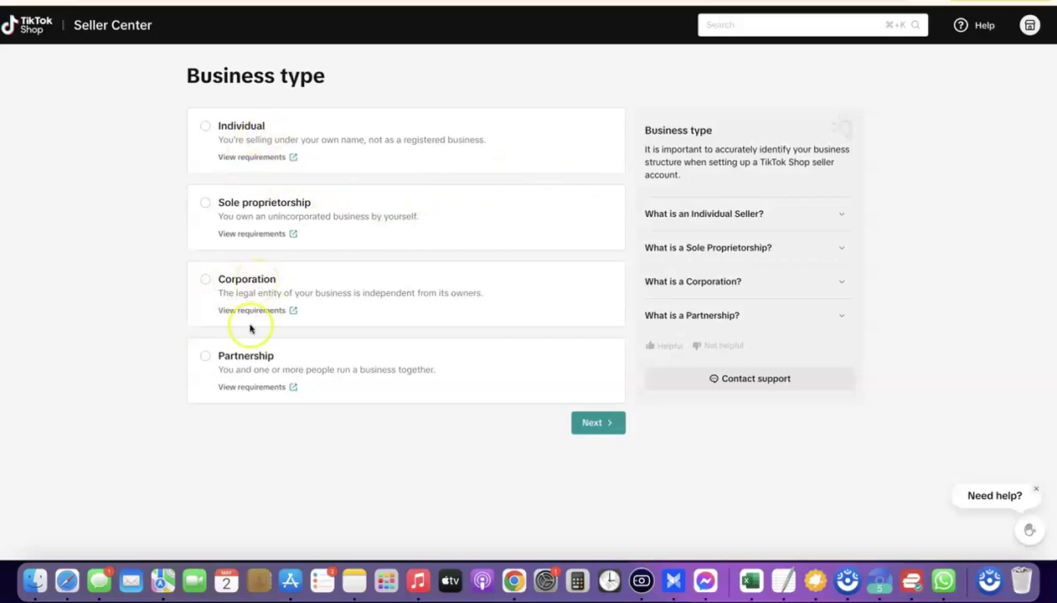
Choose Corporation as the business type and continue to business details.
click(207, 282)
click(209, 281)
click(595, 422)
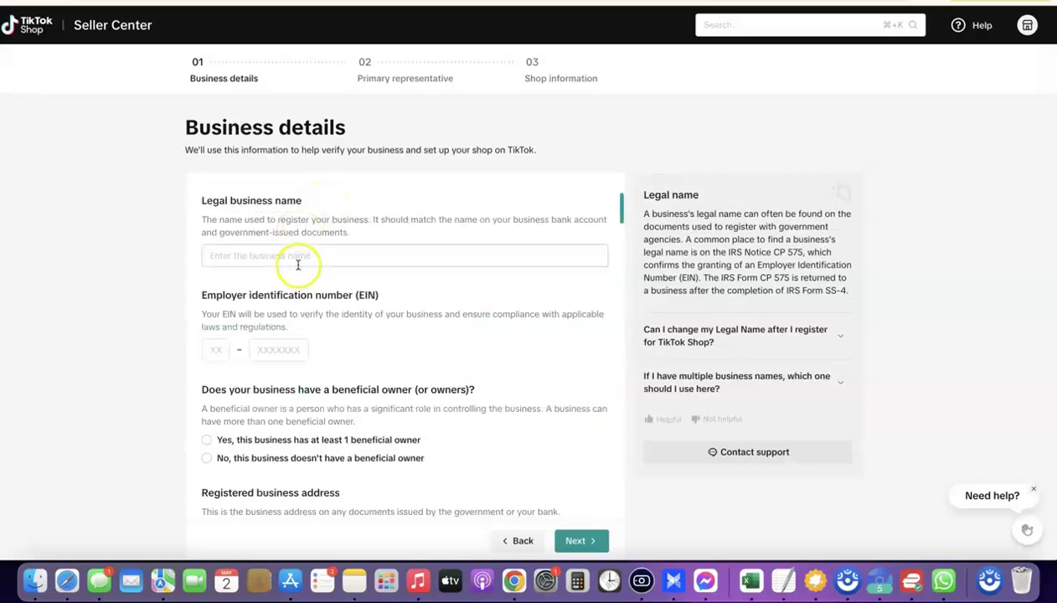
Copy the legal name 'Spreadway LLC' from the notes into the business name field.
click(298, 258)
scroll(298, 258, down, 2)
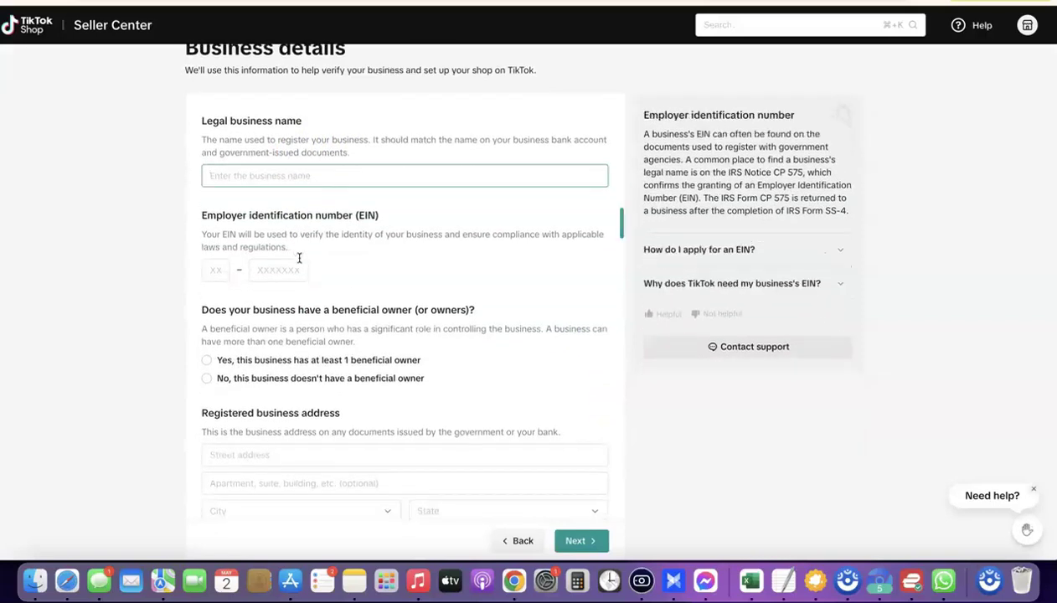
click(221, 270)
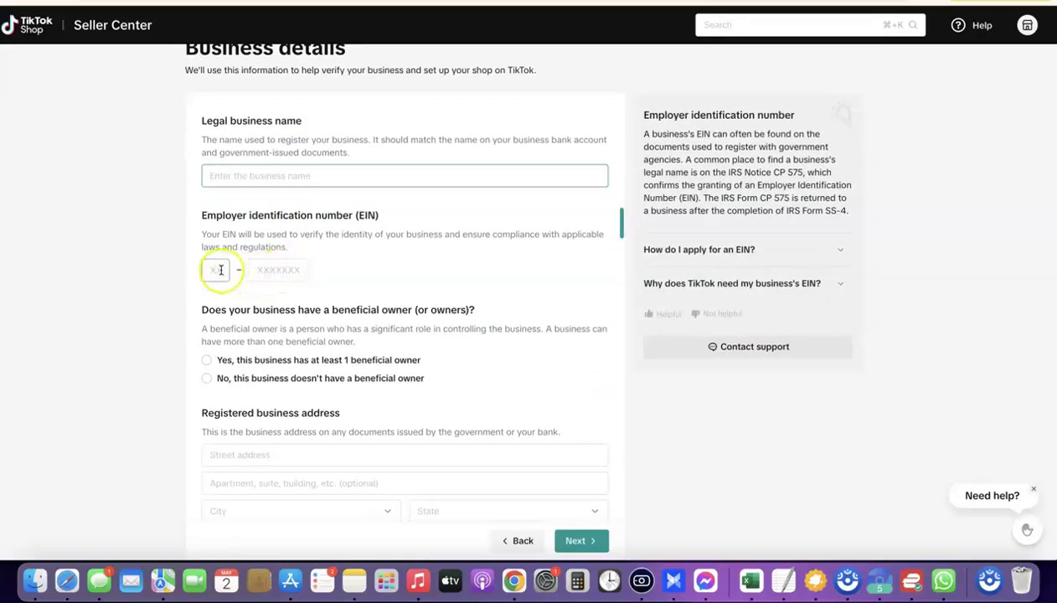
scroll(272, 259, up, 2)
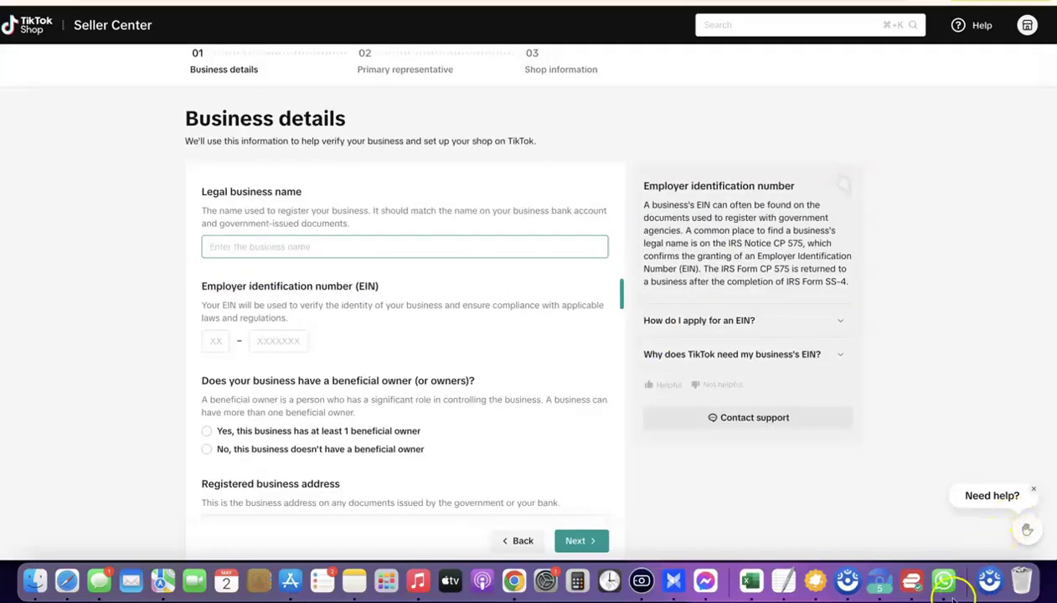
click(783, 581)
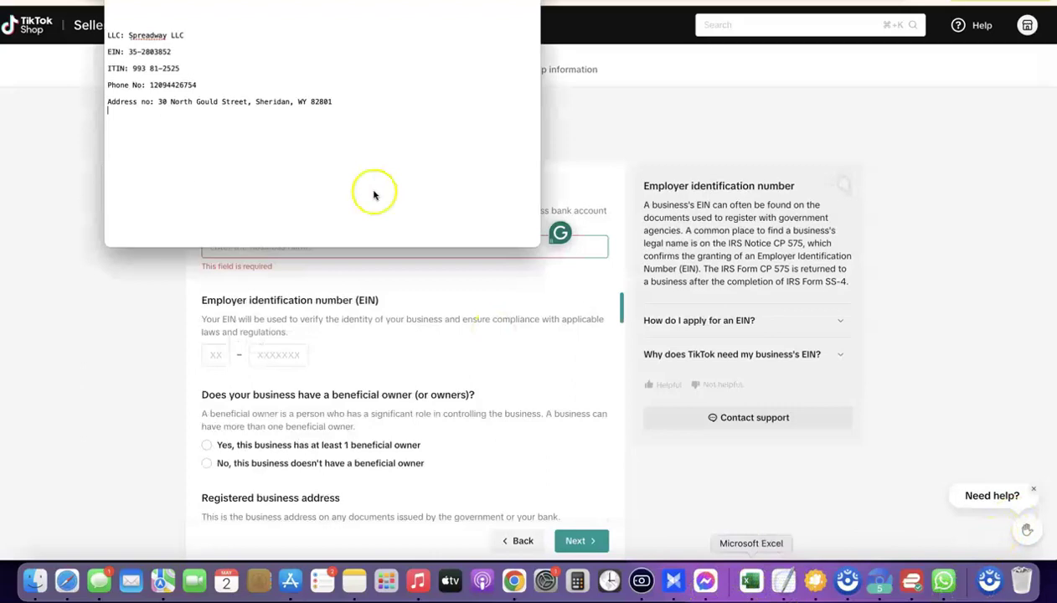
drag(155, 35, 130, 34)
drag(130, 38, 147, 36)
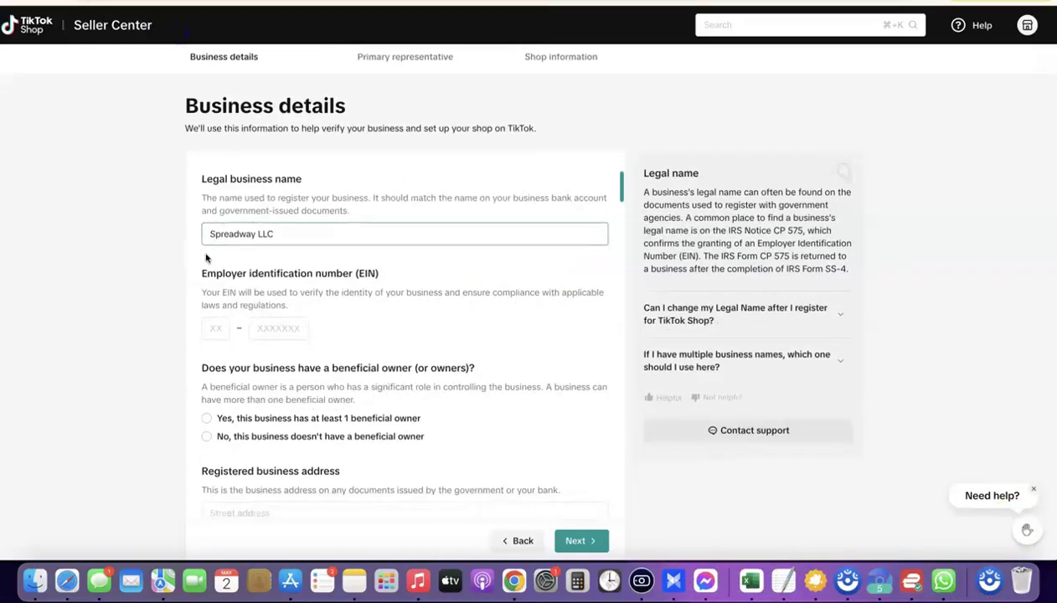
Enter the company's EIN.
click(210, 263)
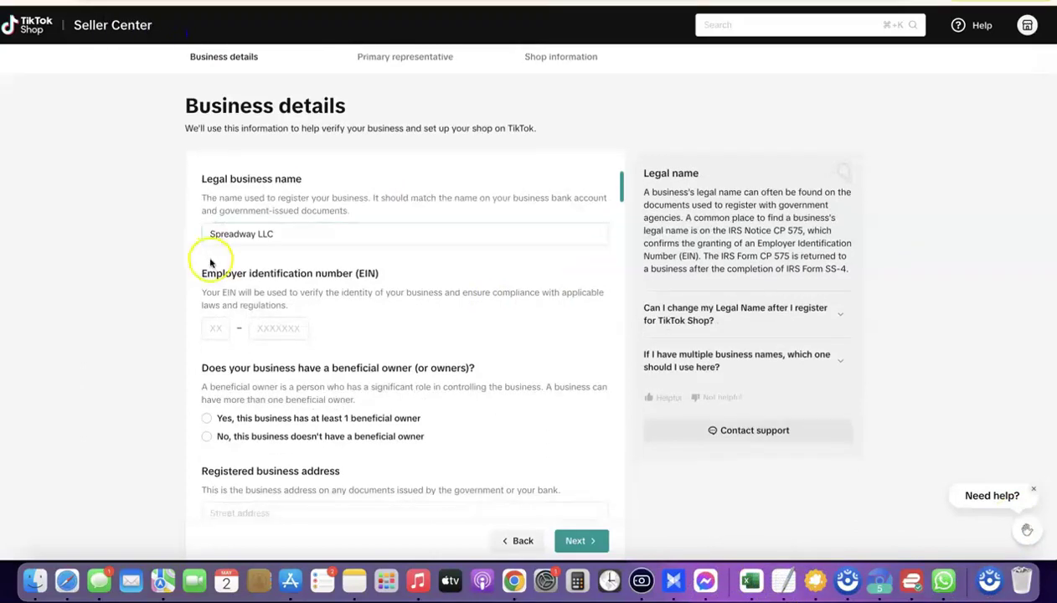
scroll(212, 266, down, 1)
click(221, 302)
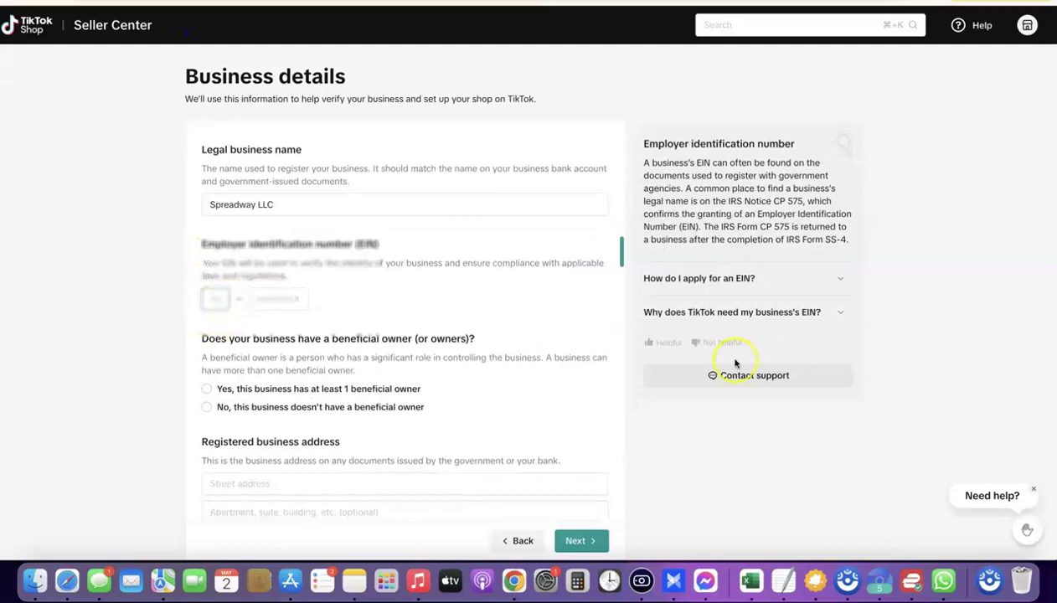
click(354, 291)
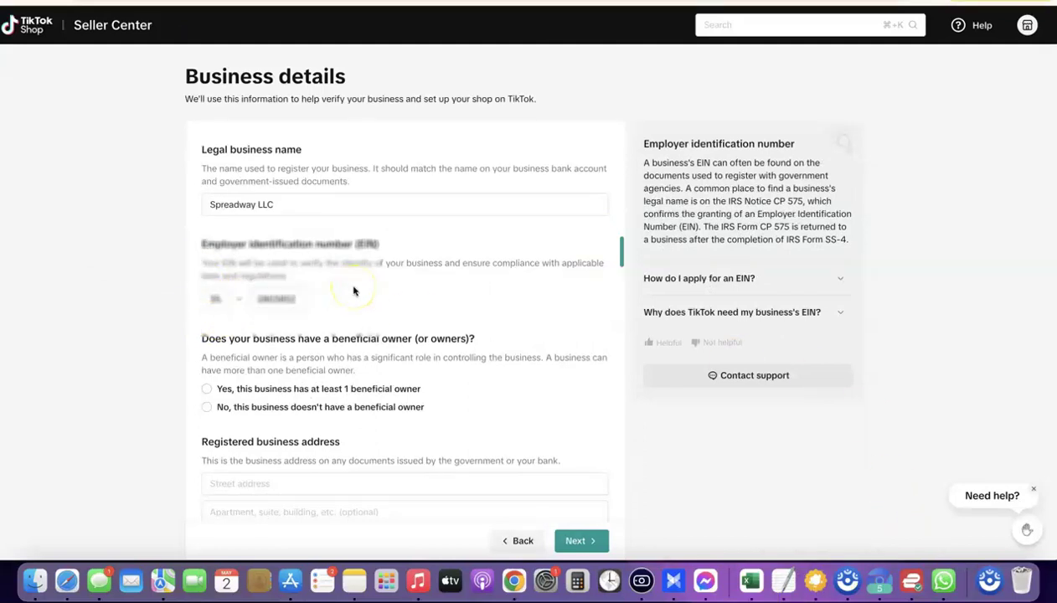
Answer Yes for beneficial owner and No for parent company, then submit the details.
scroll(355, 291, down, 3)
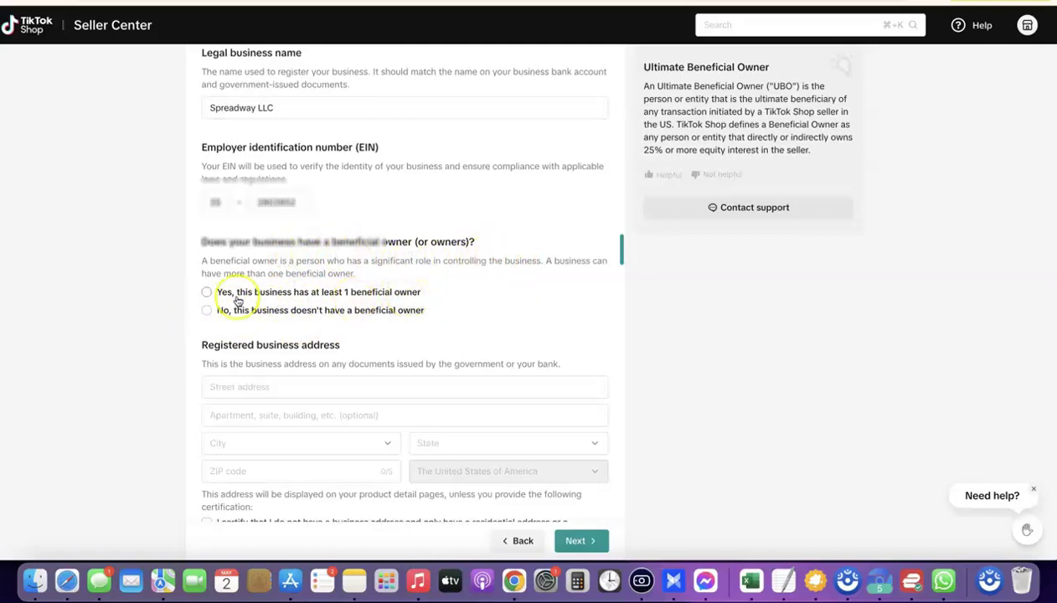
click(206, 292)
scroll(355, 261, down, 2)
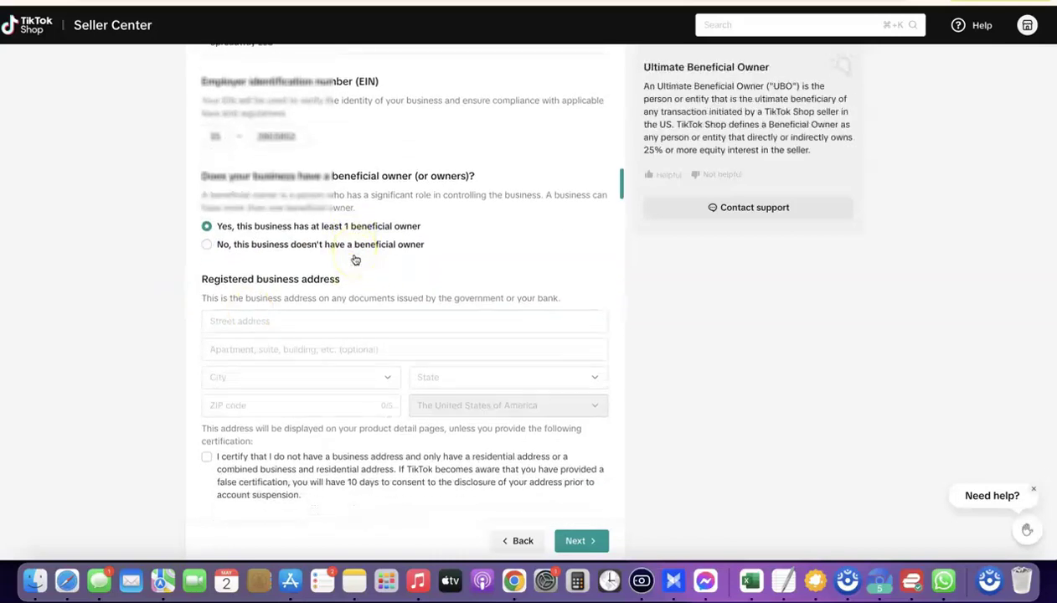
scroll(355, 259, down, 1)
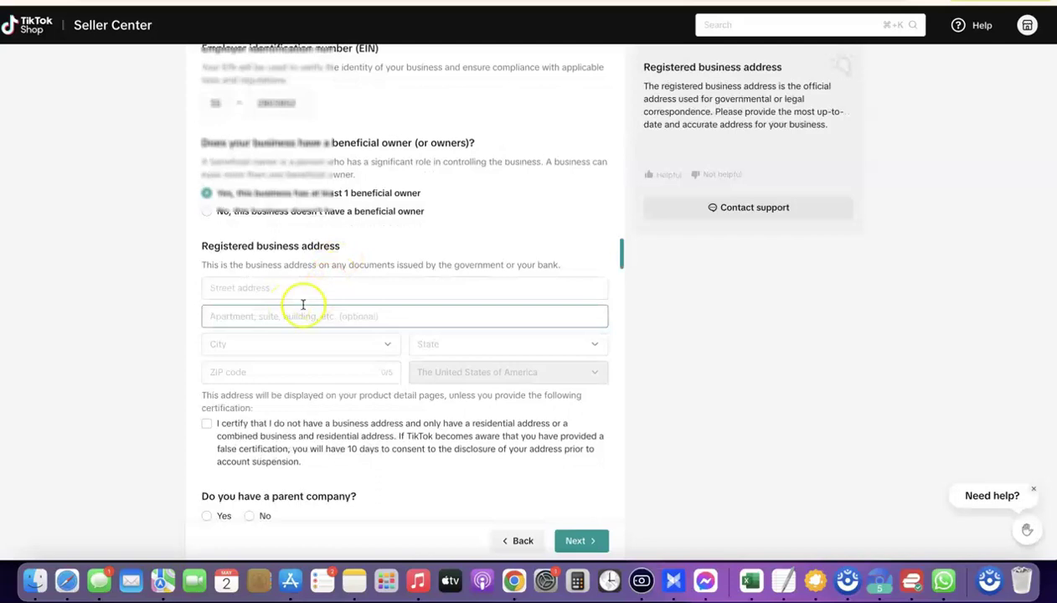
scroll(306, 293, down, 1)
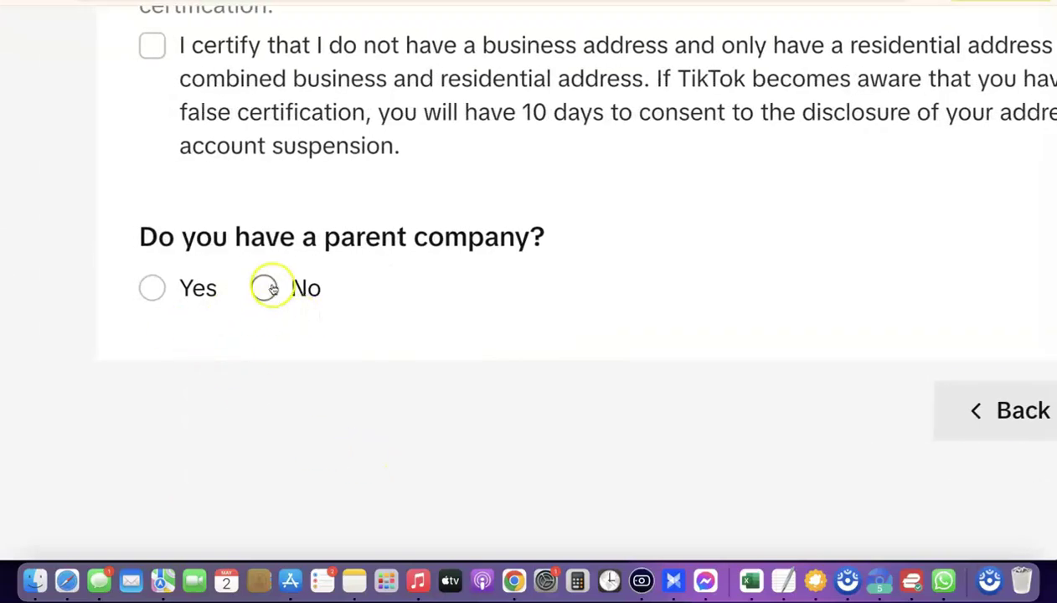
click(265, 288)
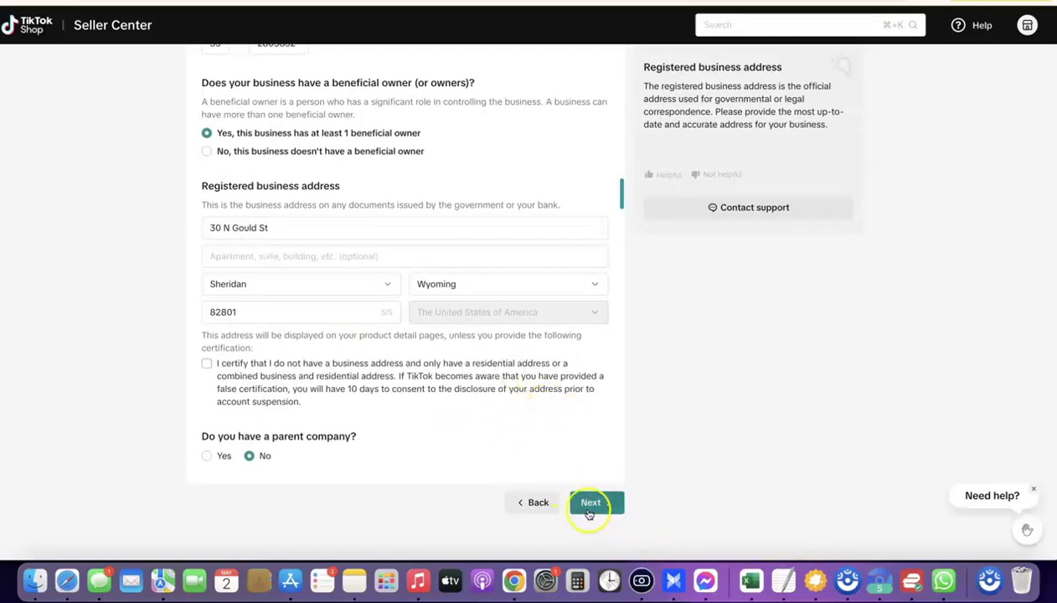
click(589, 508)
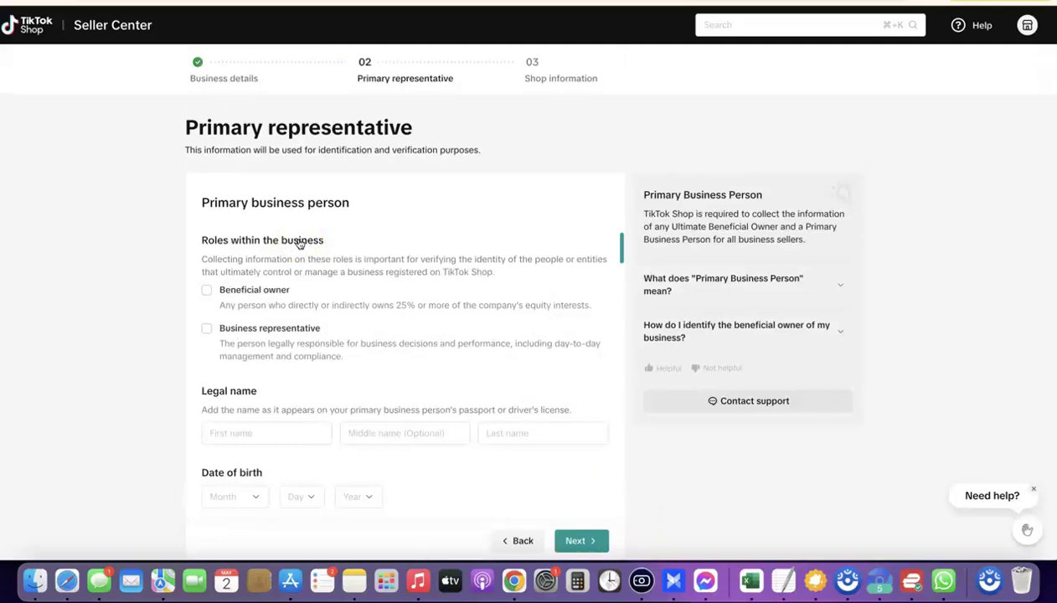
Mark the representative as a beneficial owner and go through the name and address fields.
scroll(299, 243, down, 1)
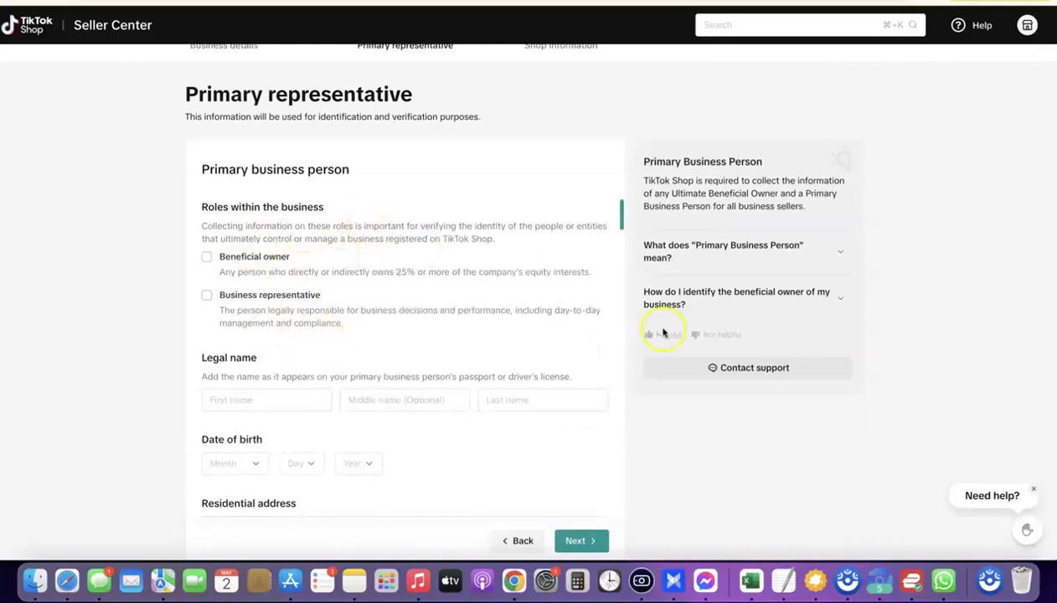
click(208, 258)
scroll(259, 266, down, 3)
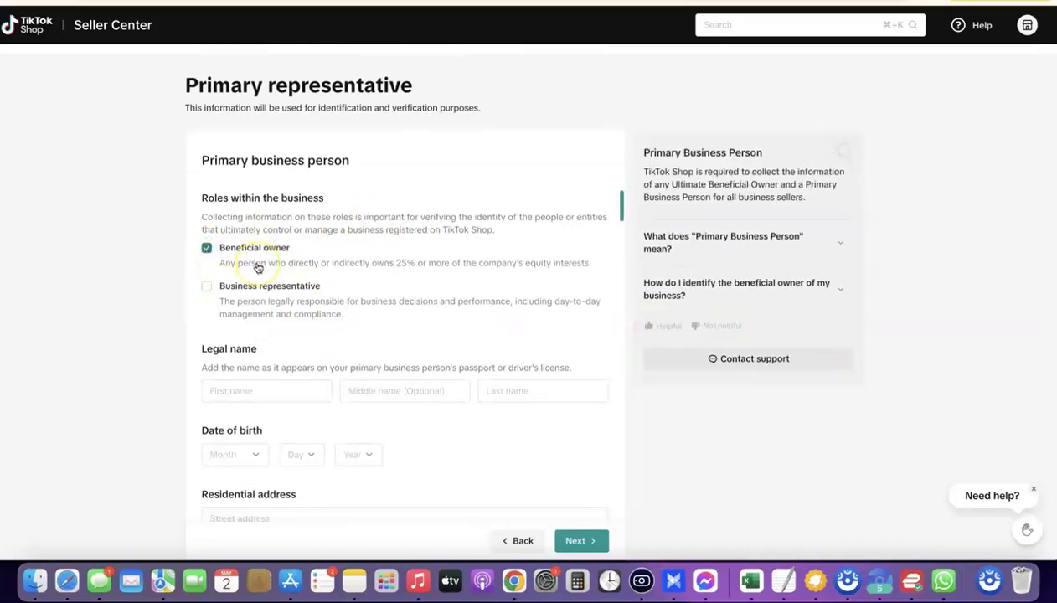
click(228, 302)
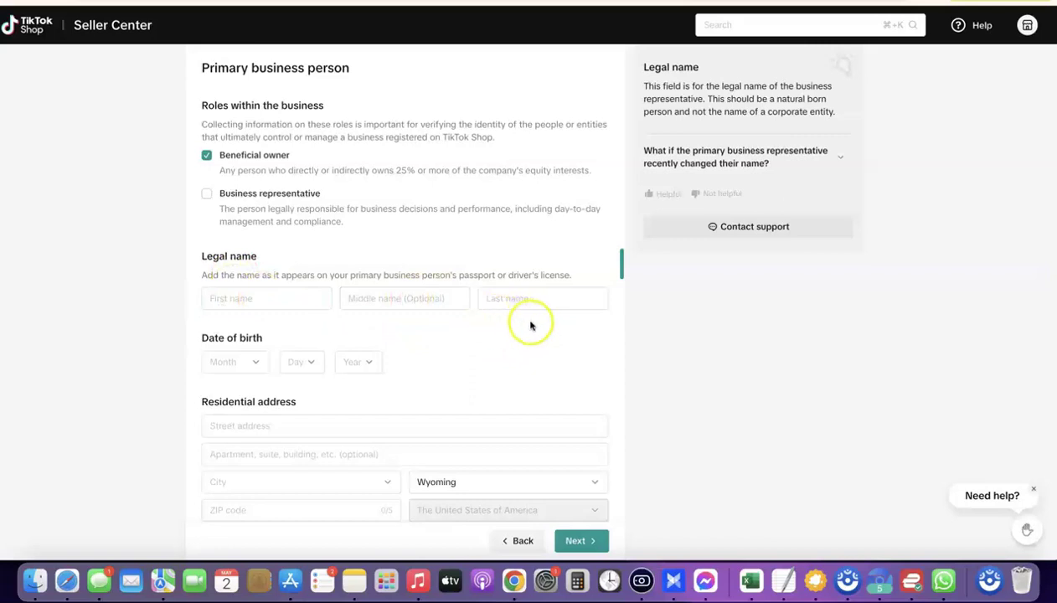
click(238, 301)
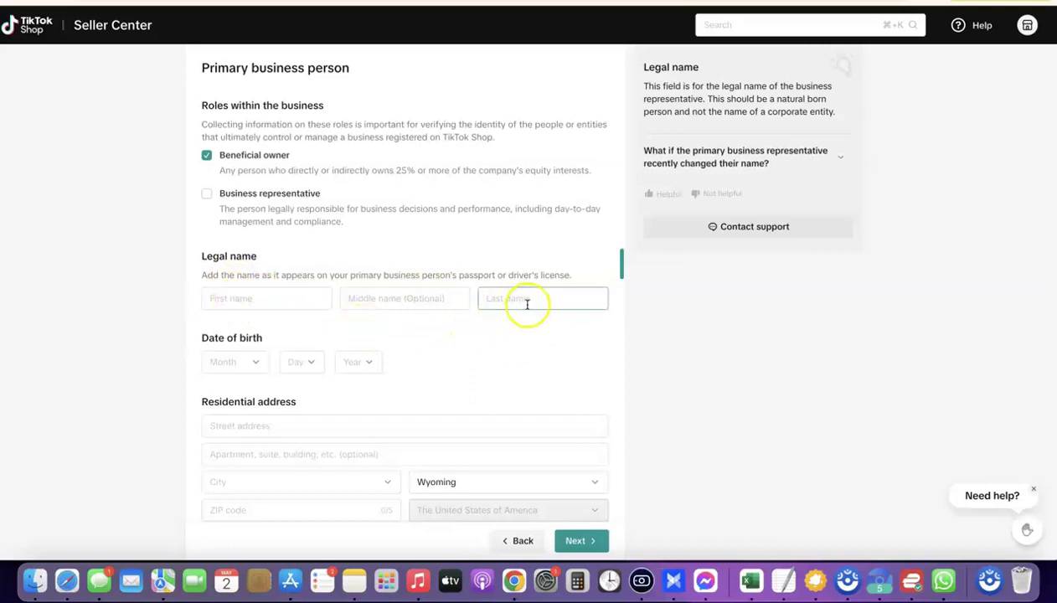
scroll(374, 289, down, 1)
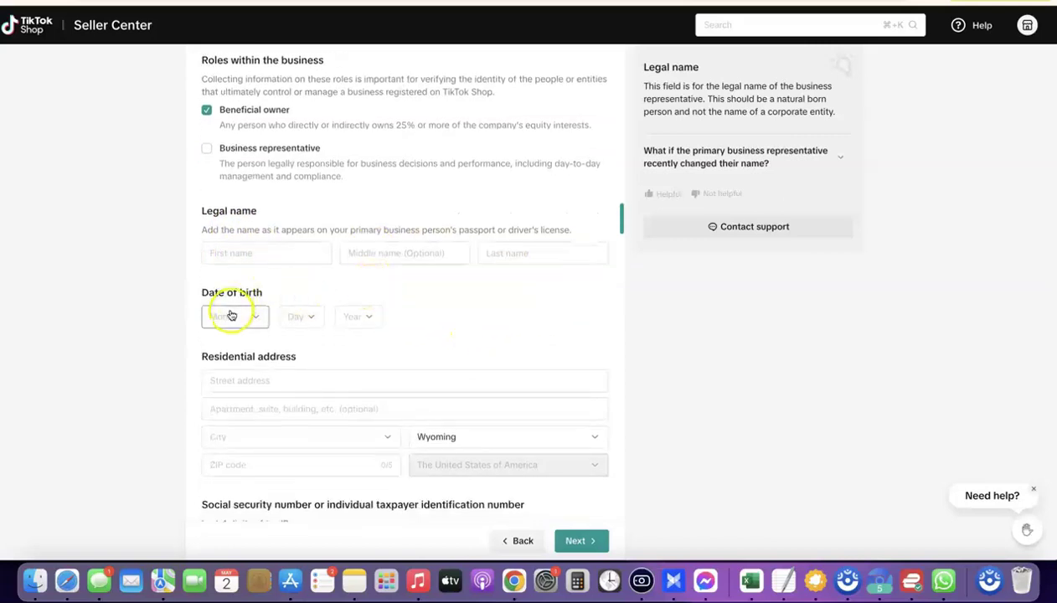
scroll(361, 321, down, 4)
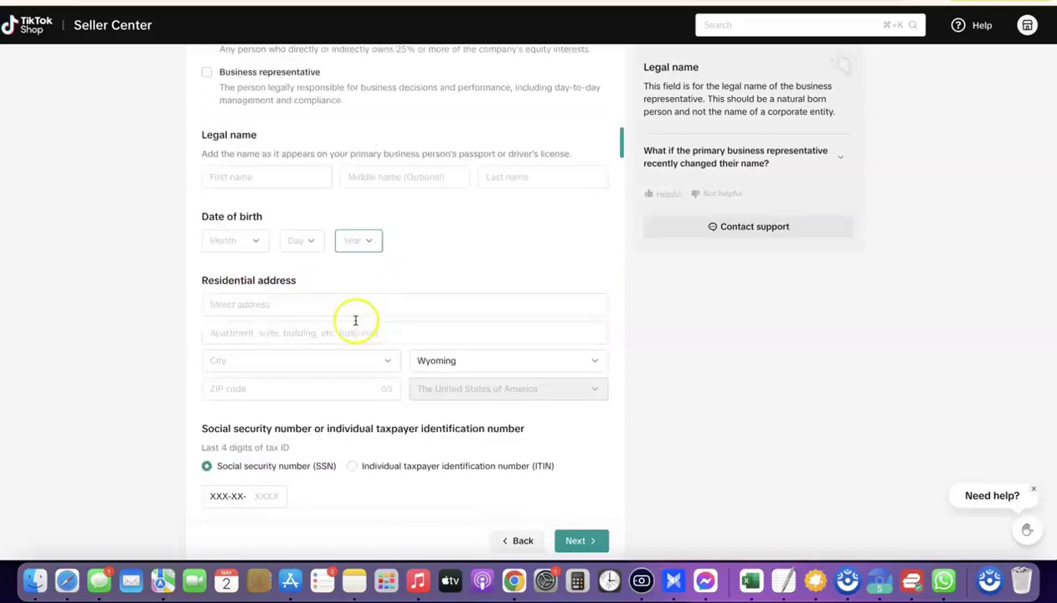
click(290, 243)
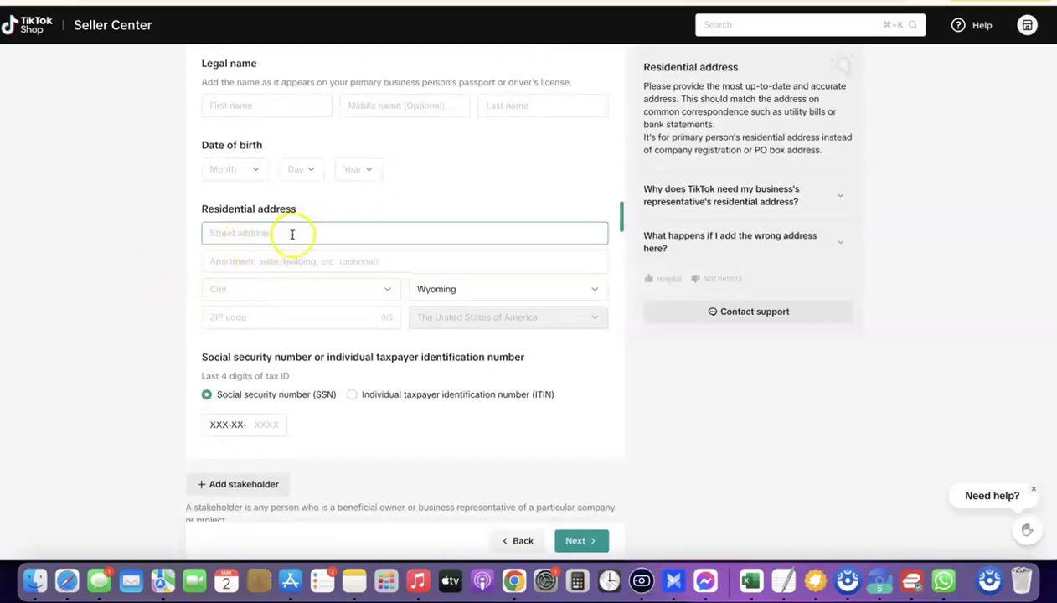
scroll(370, 227, down, 1)
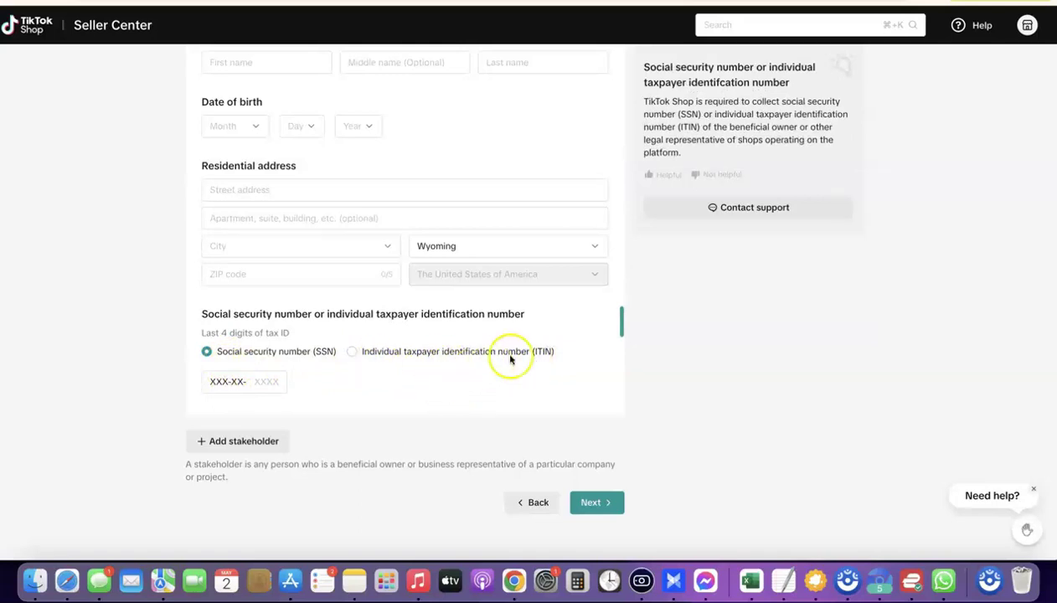
Set the tax ID type to ITIN and fill in the last four ITIN digits from the notes.
click(350, 353)
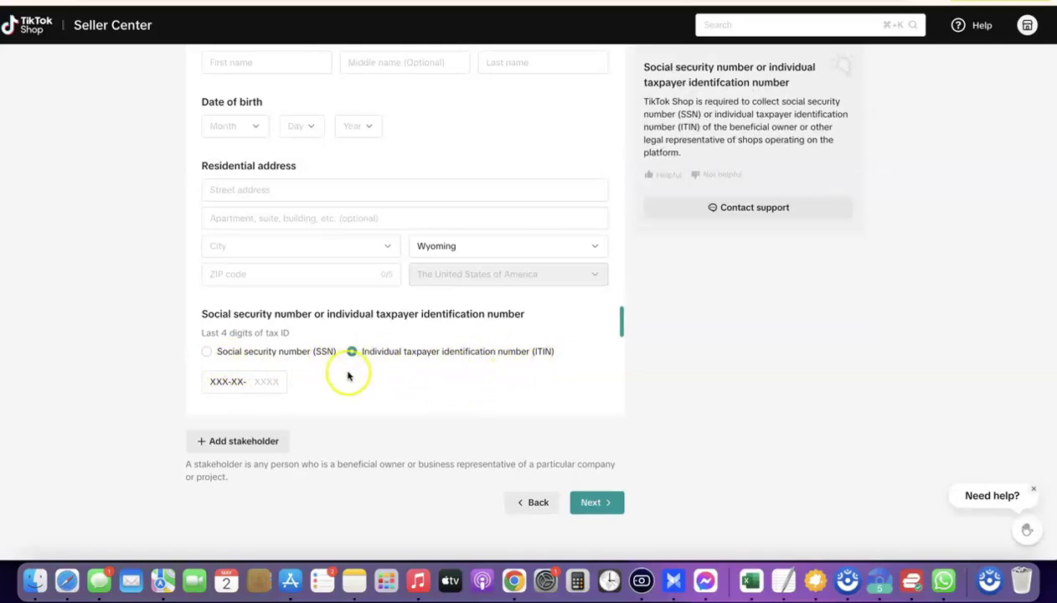
click(243, 384)
click(354, 439)
click(236, 384)
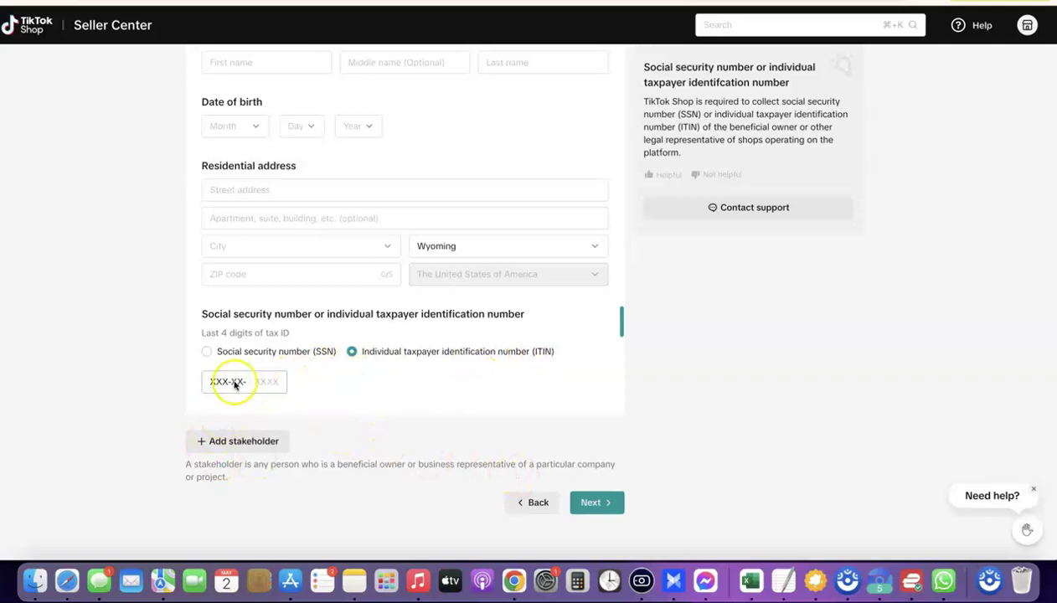
click(483, 406)
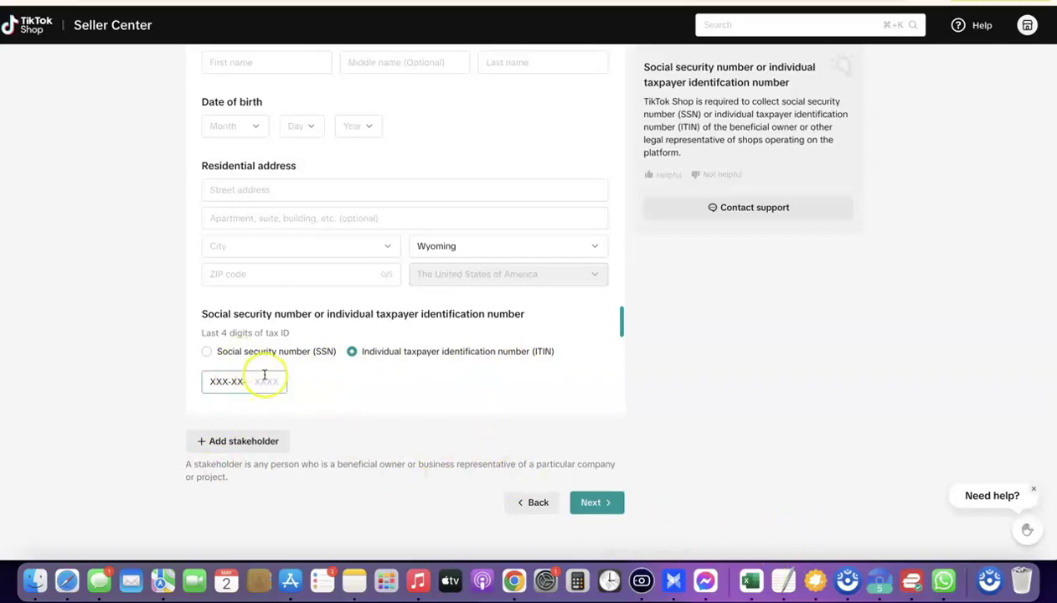
click(780, 585)
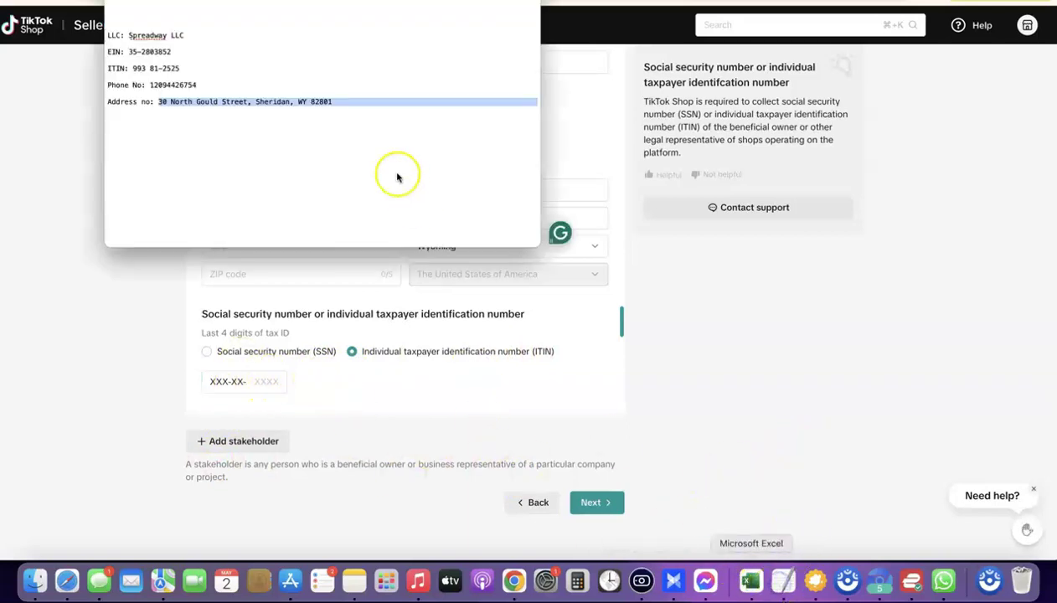
click(134, 69)
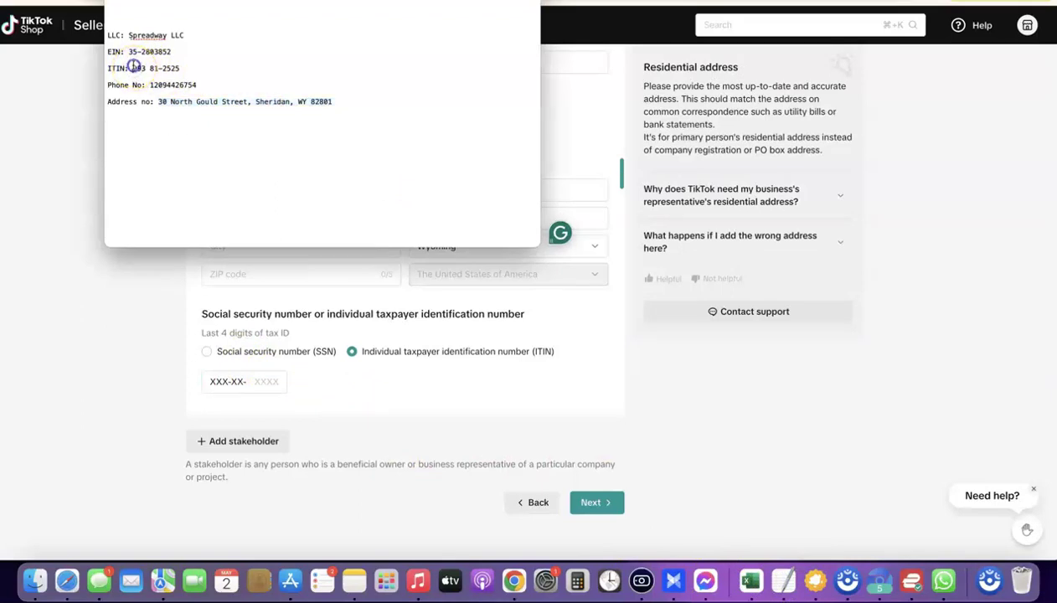
drag(134, 70, 189, 70)
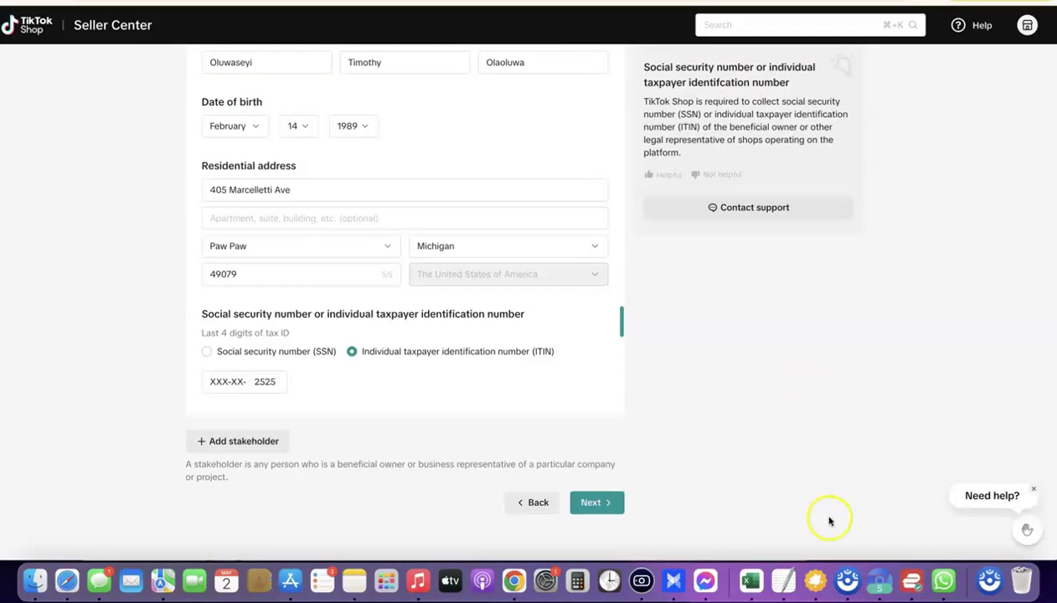
click(591, 505)
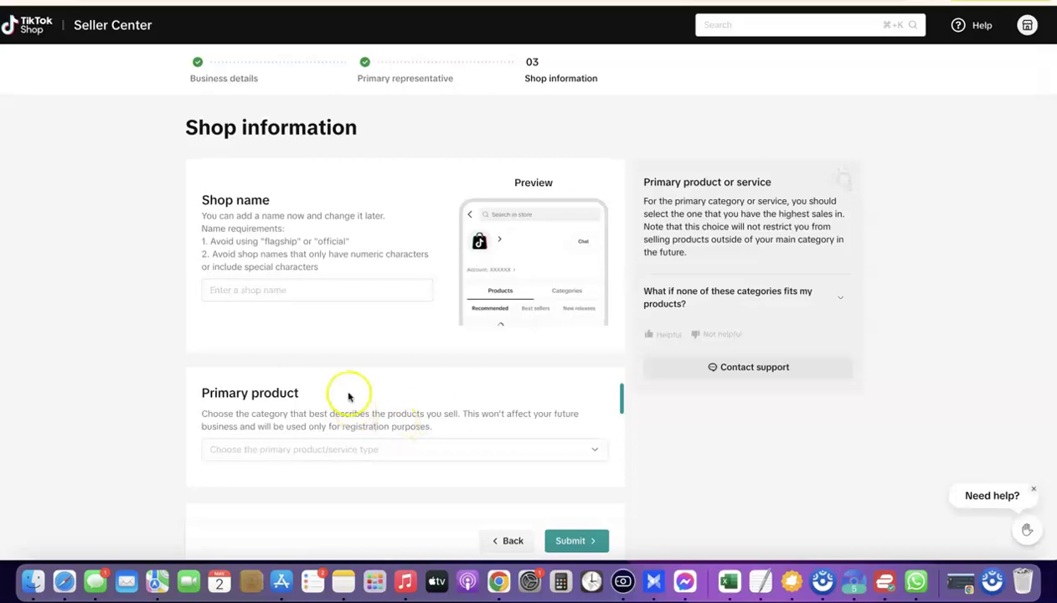
Enter 'Spreadway' as the shop name.
click(306, 289)
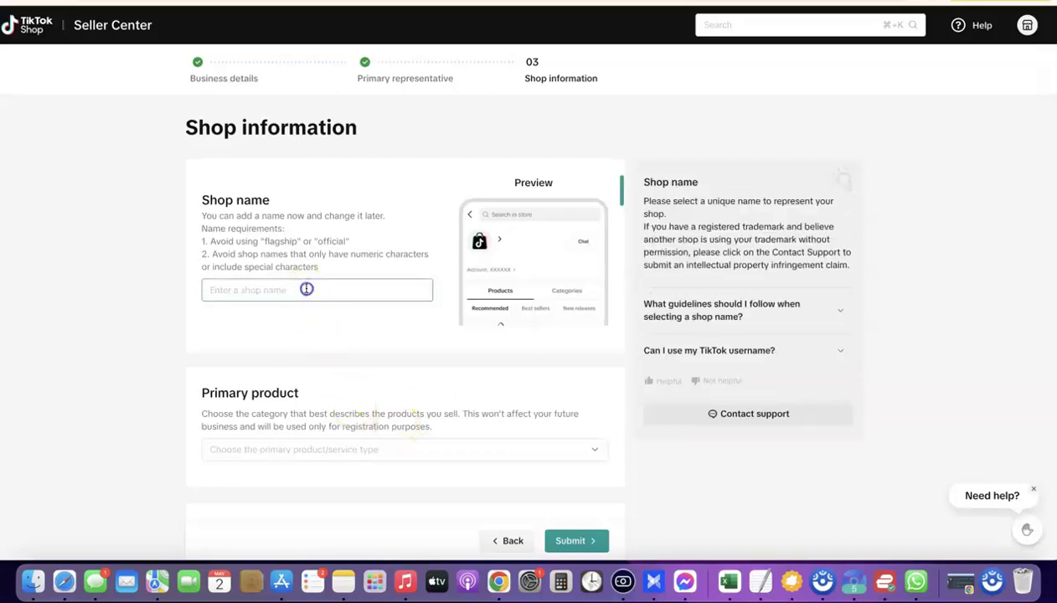
text(Spreadway)
scroll(321, 274, down, 2)
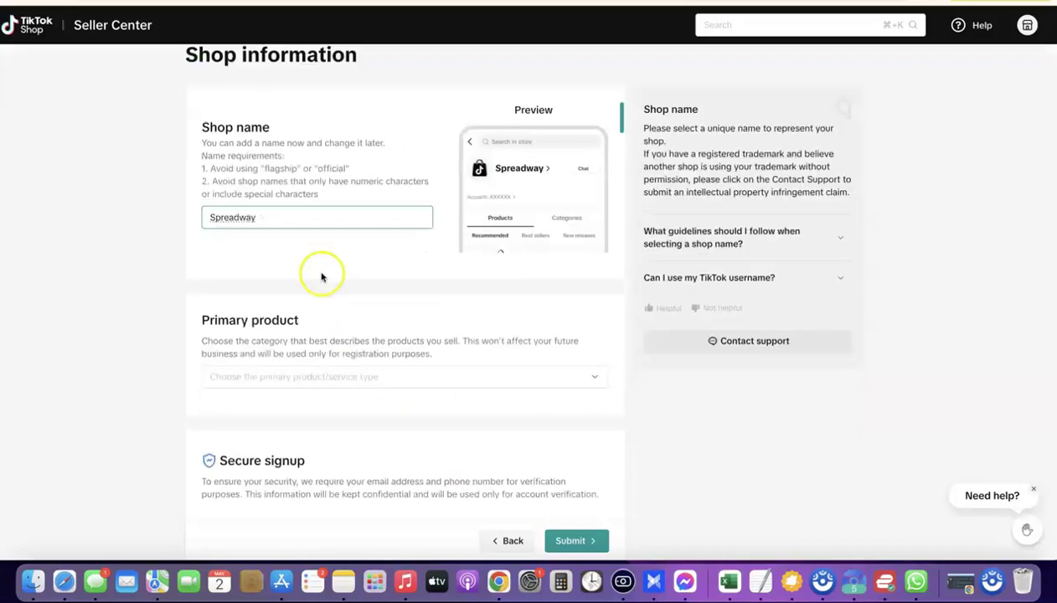
scroll(285, 260, down, 1)
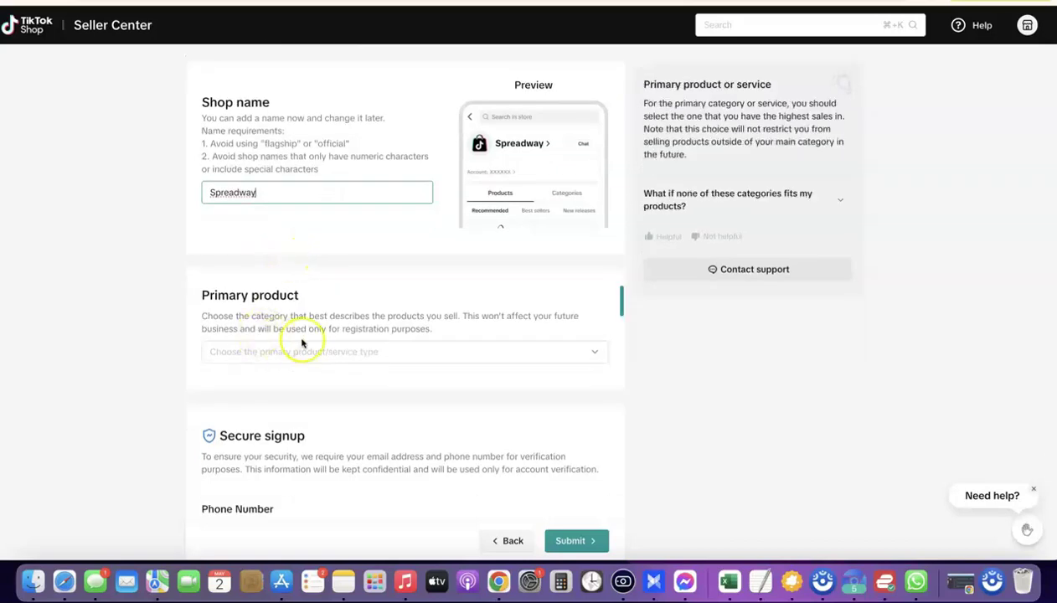
Set the primary product category to Beauty & Personal Care.
click(595, 353)
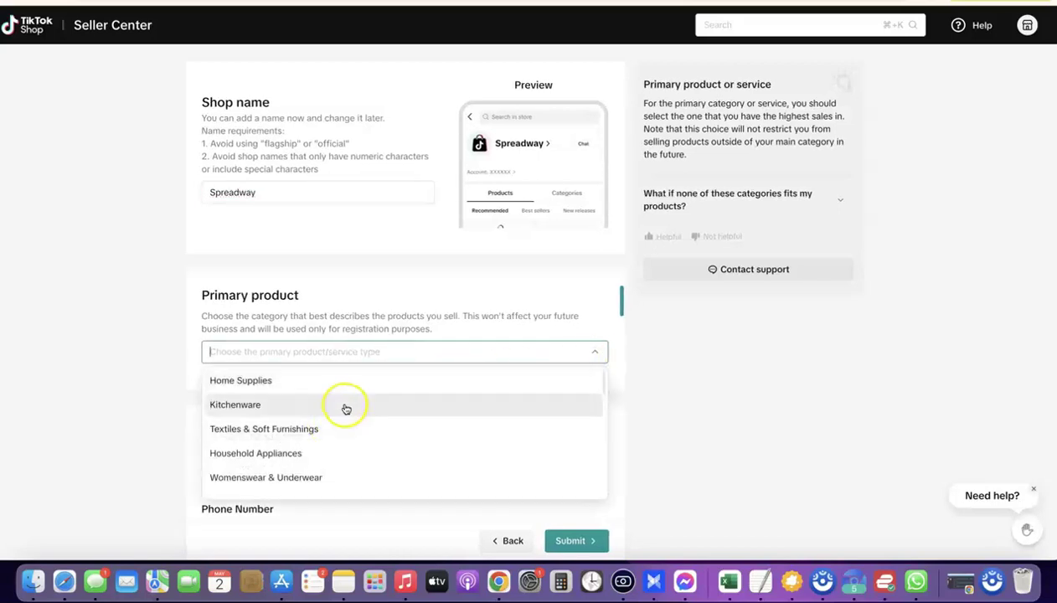
scroll(344, 408, down, 3)
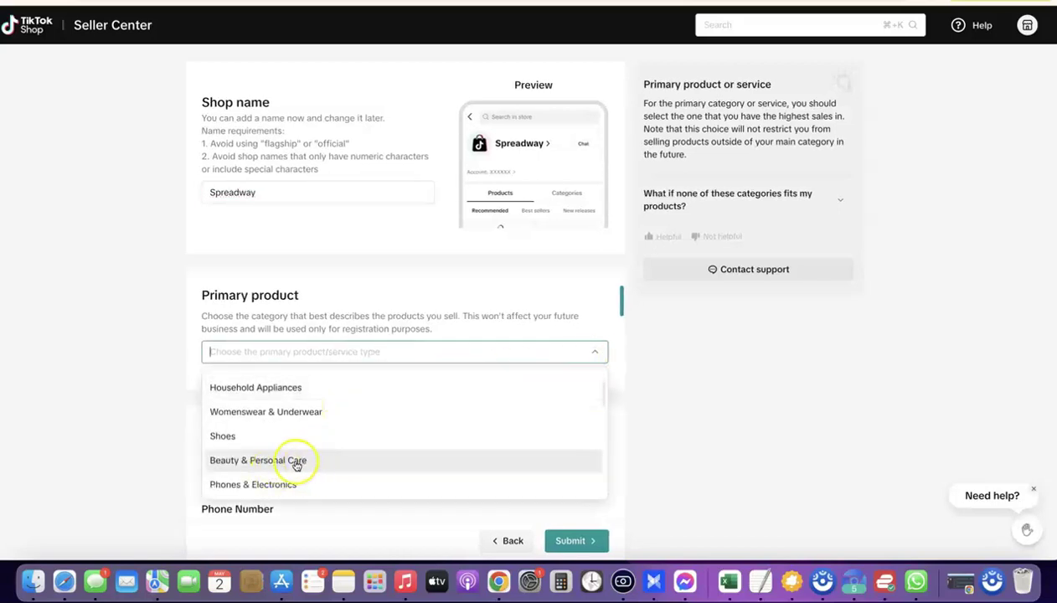
click(252, 462)
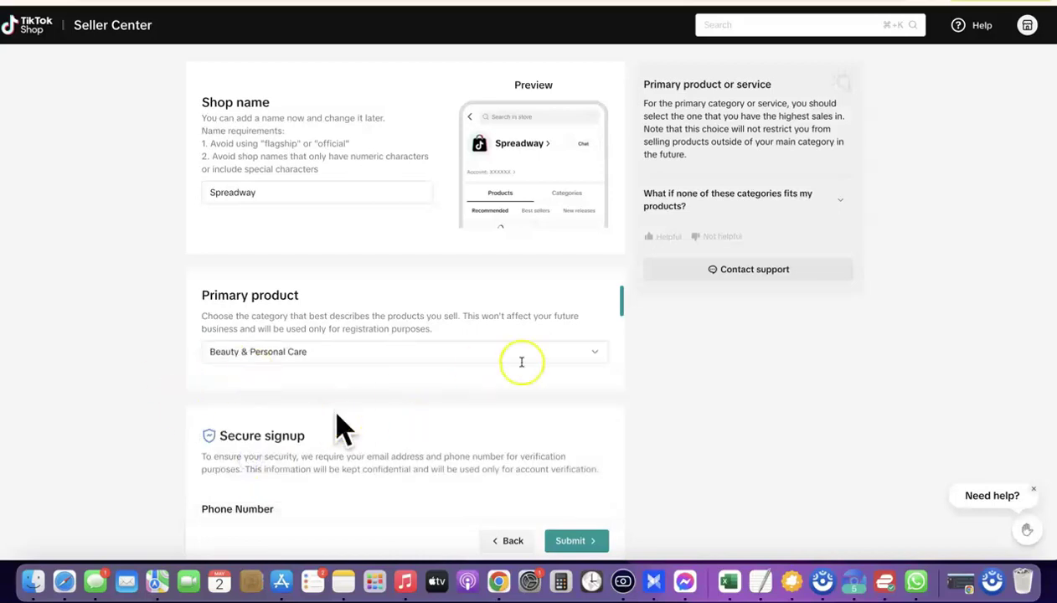
scroll(521, 362, down, 1)
scroll(522, 365, down, 3)
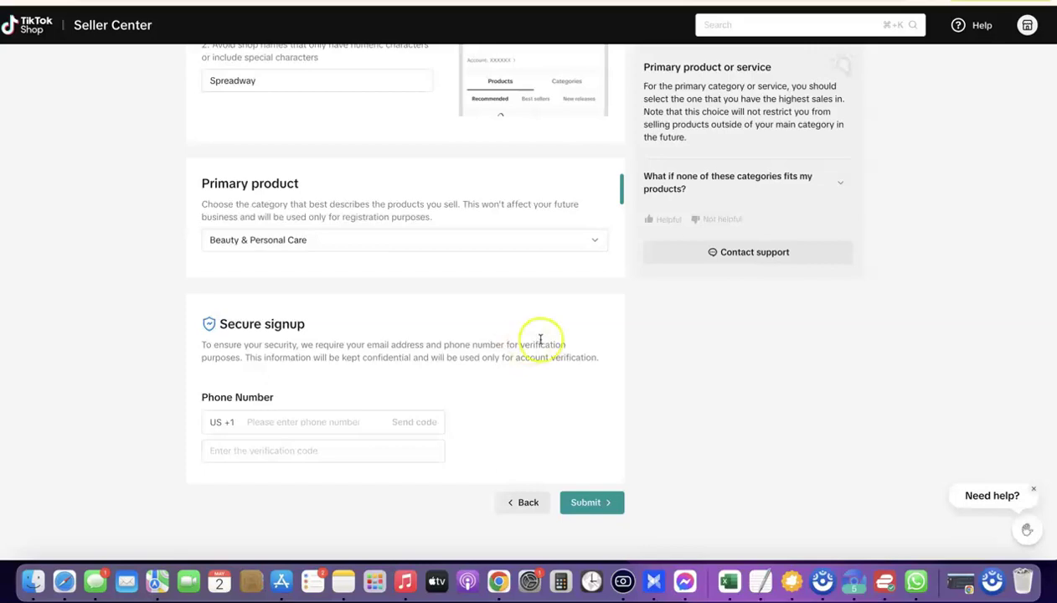
Paste the shop phone number, paste in the texted code, and submit the shop information.
mouse_move(314, 477)
click(307, 455)
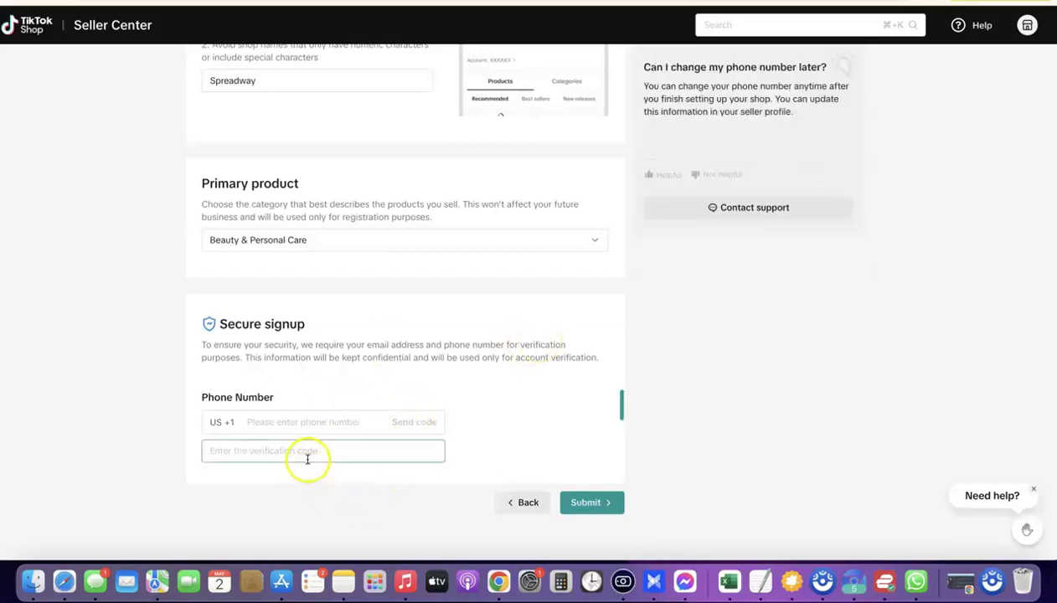
click(295, 428)
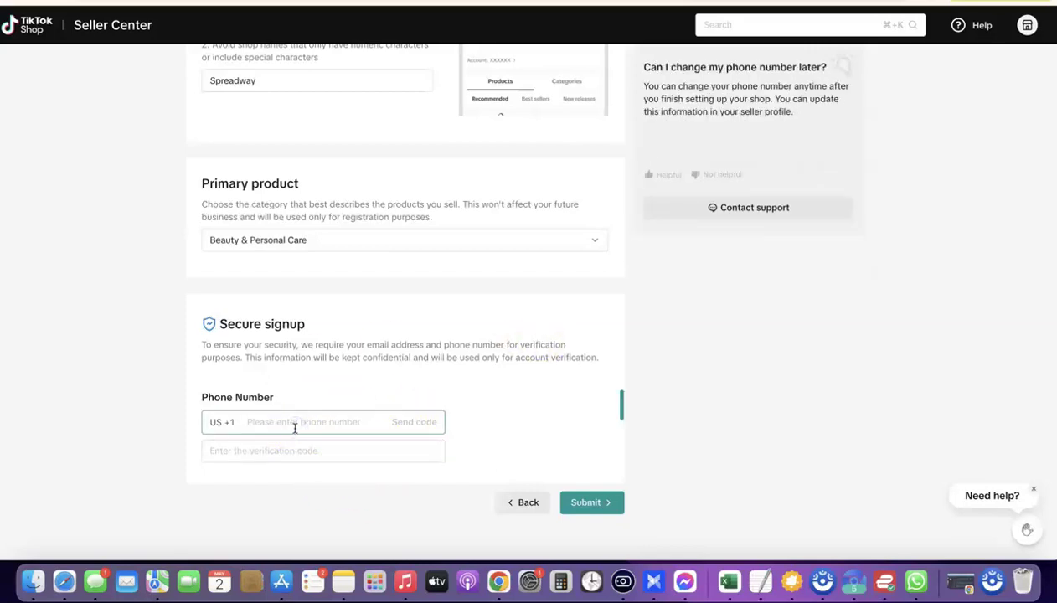
click(295, 428)
key(super+v)
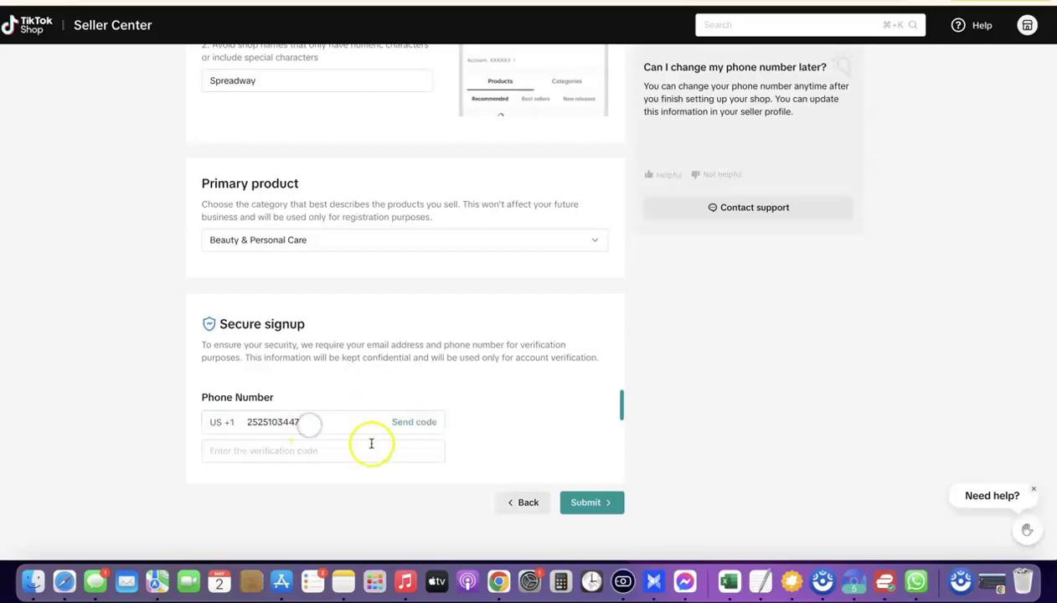
click(401, 439)
click(413, 423)
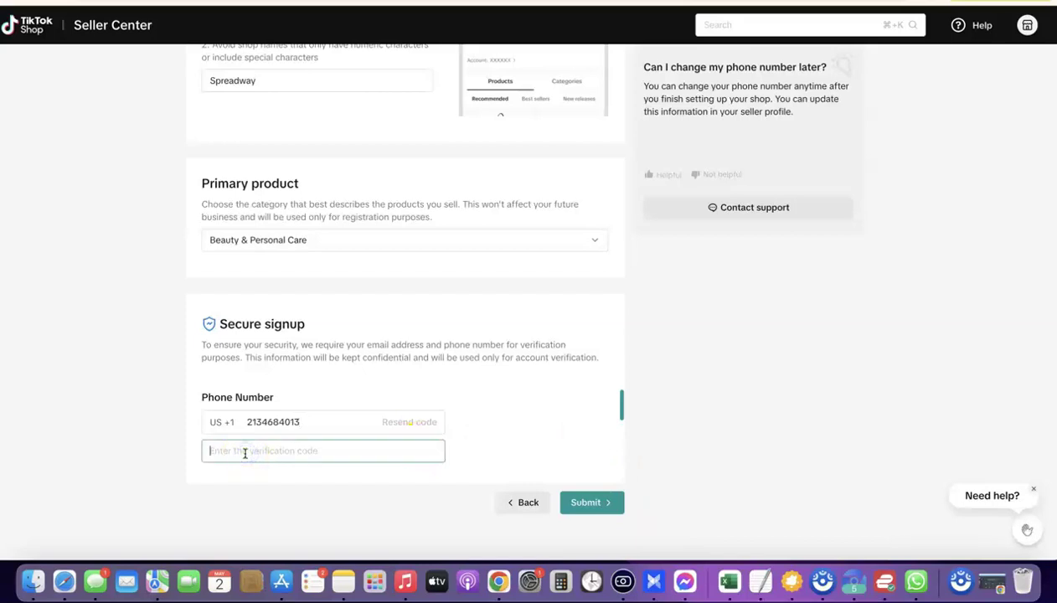
key(super+v)
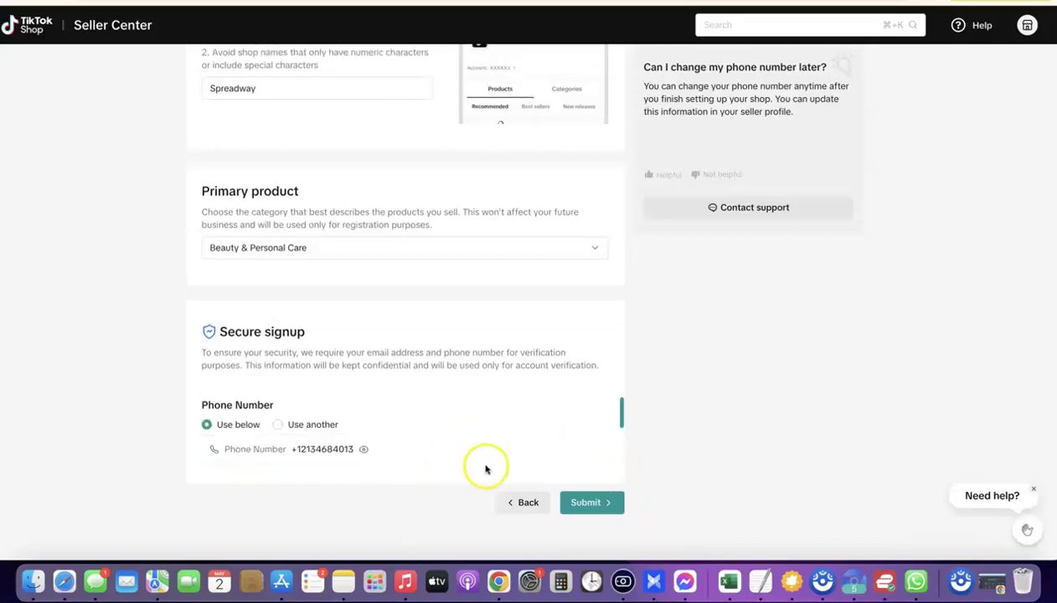
click(588, 502)
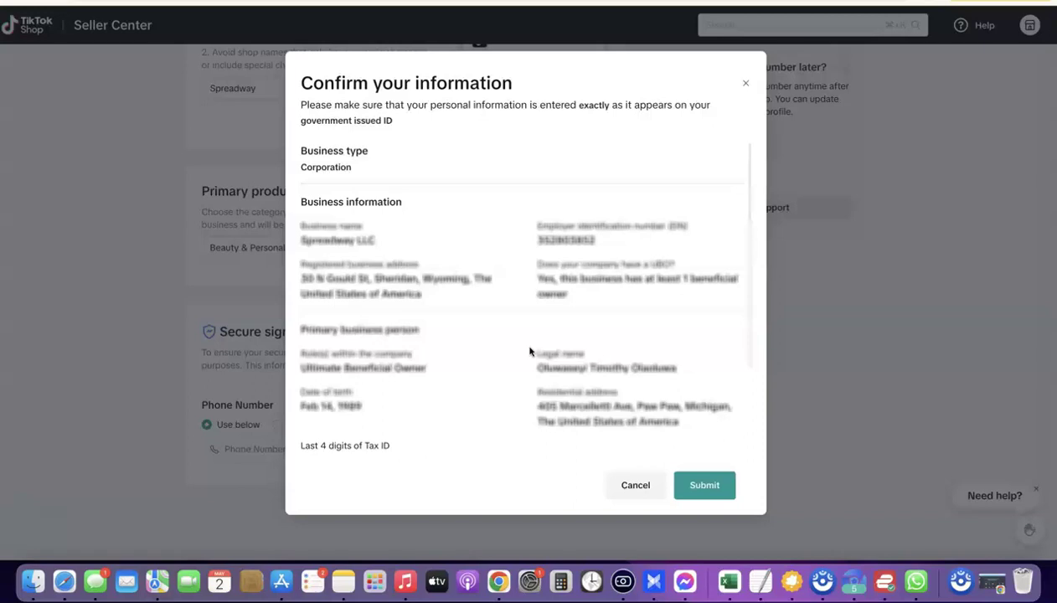
Confirm the Corporation summary and send the seller registration for review.
click(512, 300)
click(701, 488)
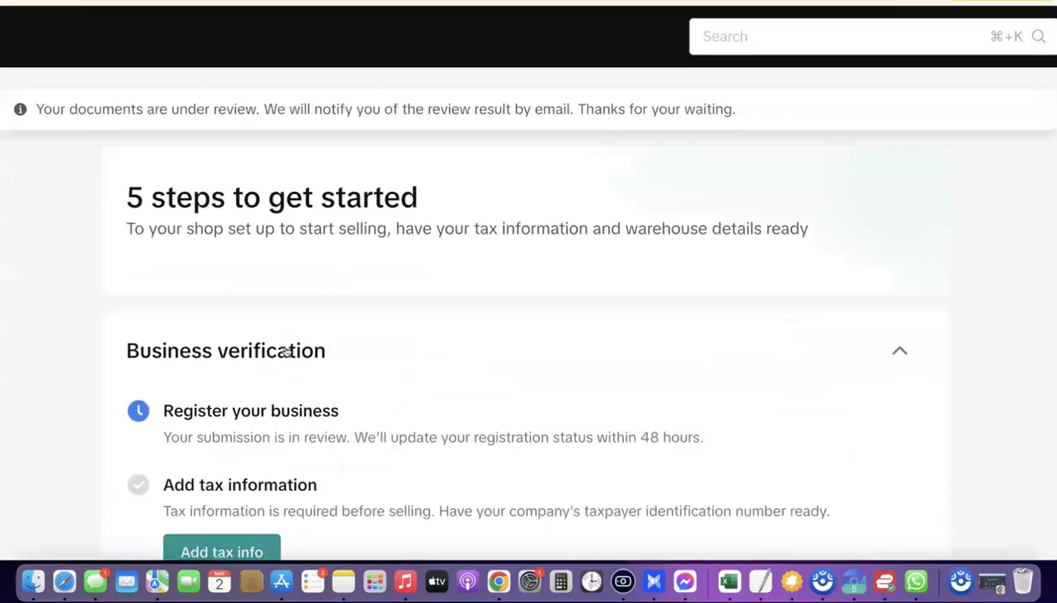
Scroll the Seller Center home page to view the shipping and return warehouse and add-products steps.
scroll(236, 179, down, 1)
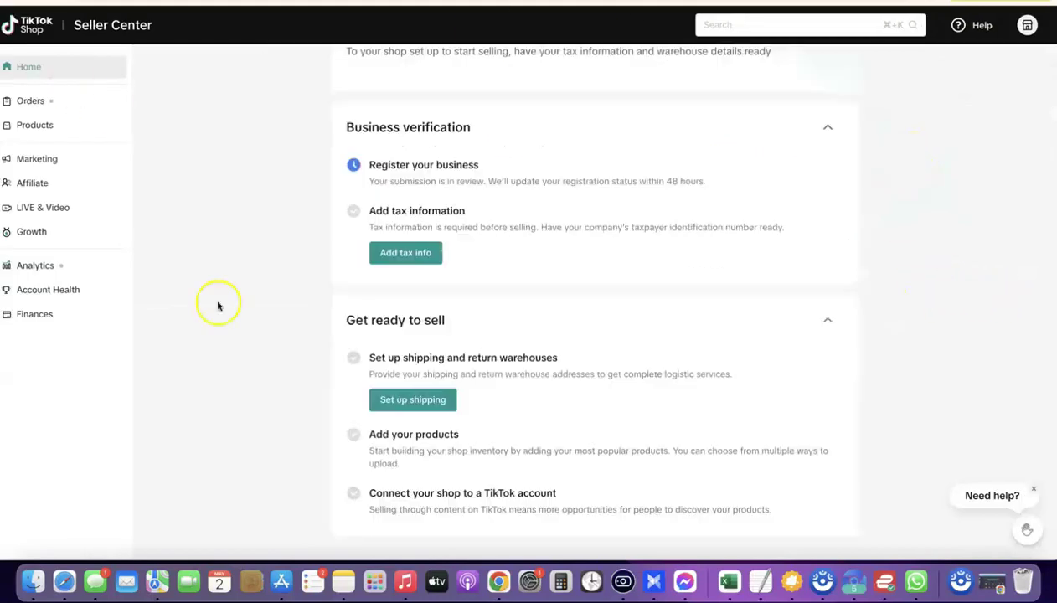
scroll(217, 305, up, 2)
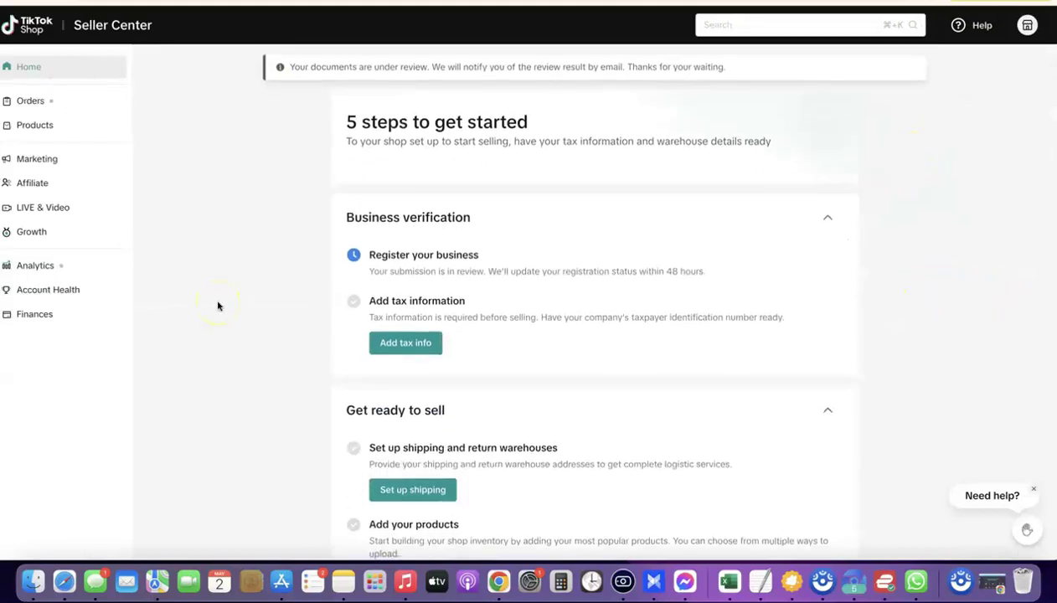